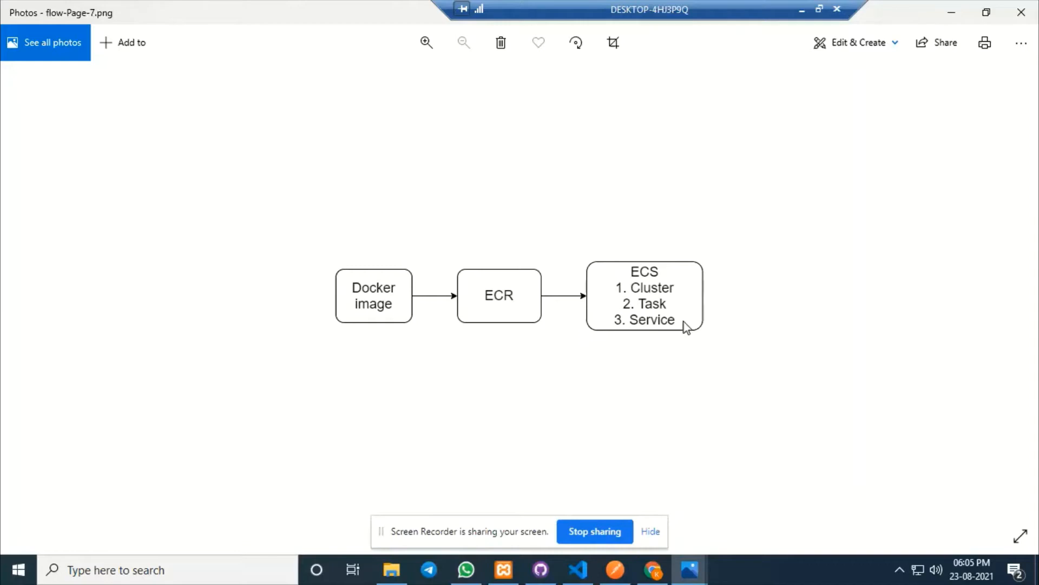
Switch to VS Code and review the deployment Dockerfile's package copy, npm install and start command lines
click(578, 570)
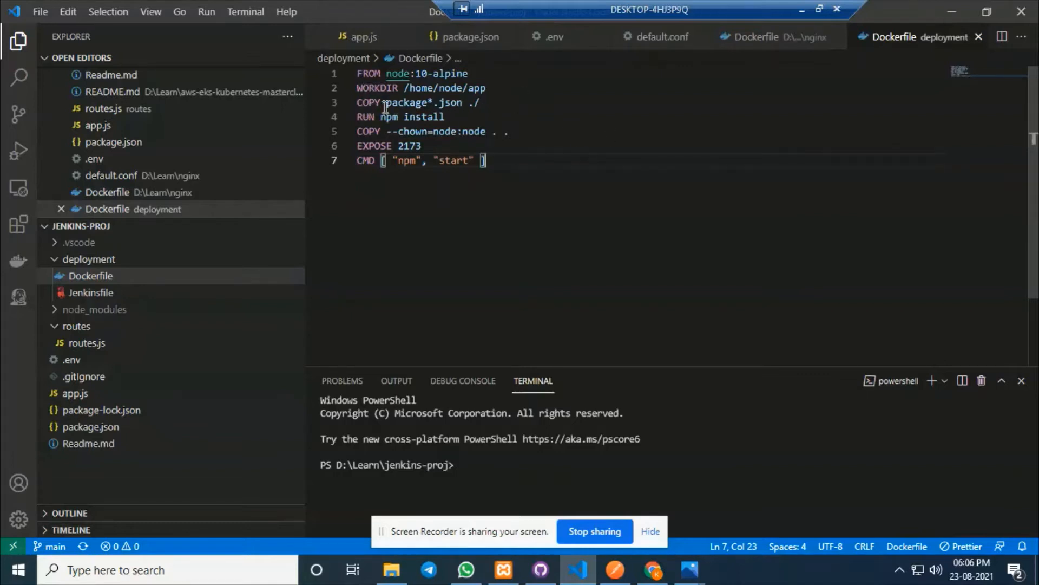
double_click(472, 103)
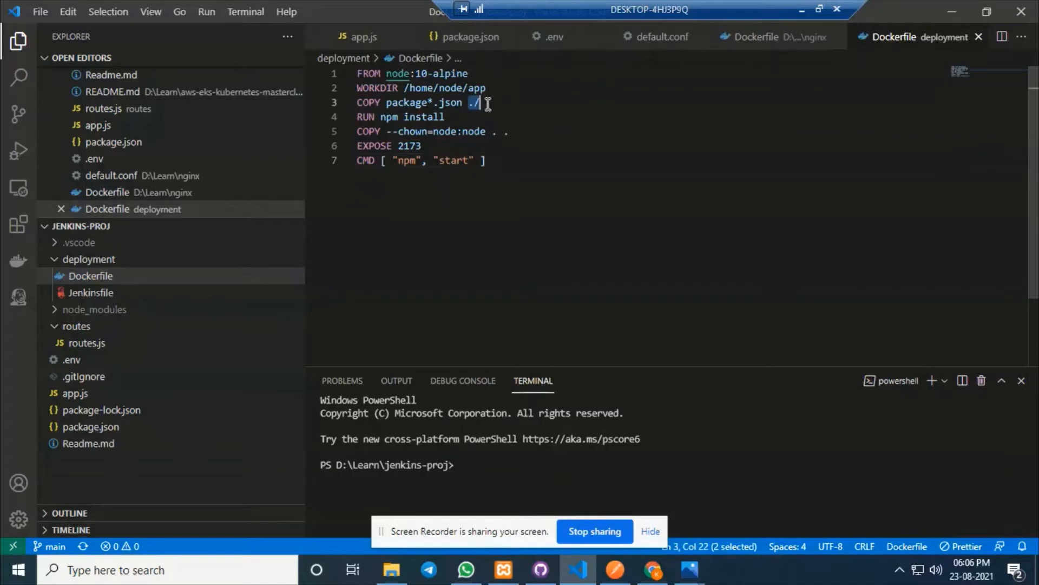
click(578, 102)
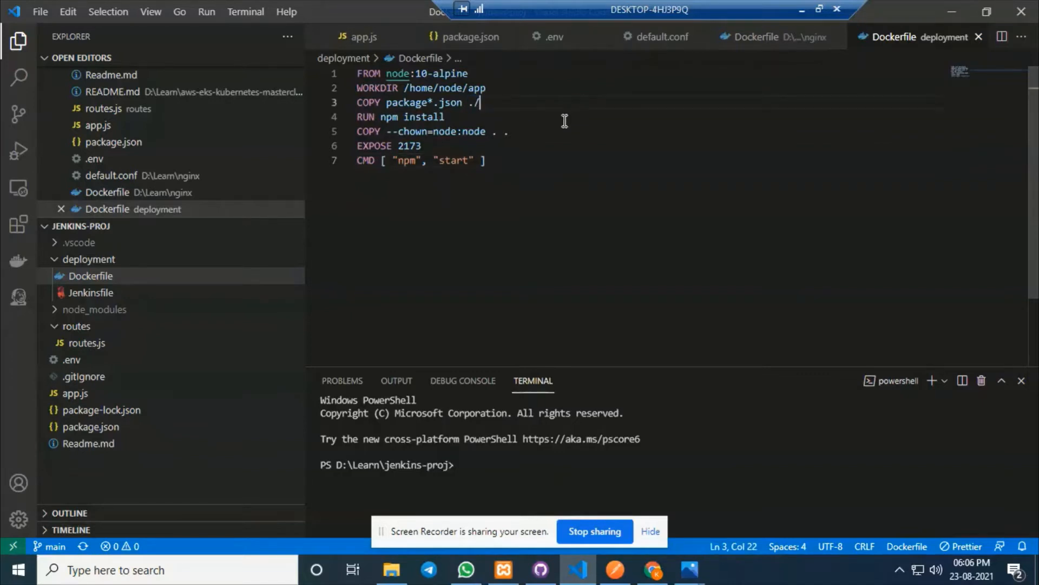
drag(461, 118, 358, 118)
click(518, 161)
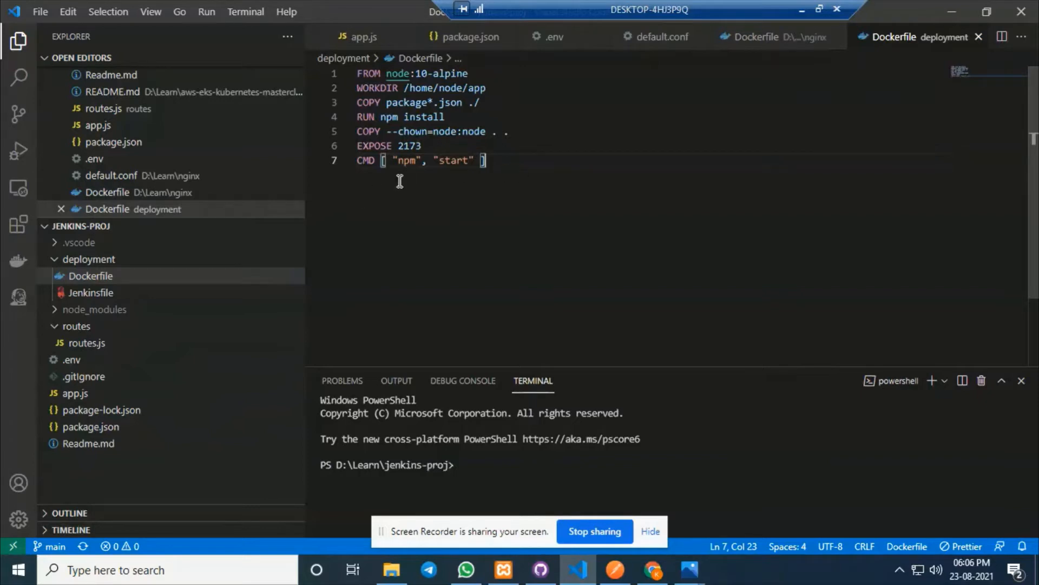
drag(392, 161, 477, 160)
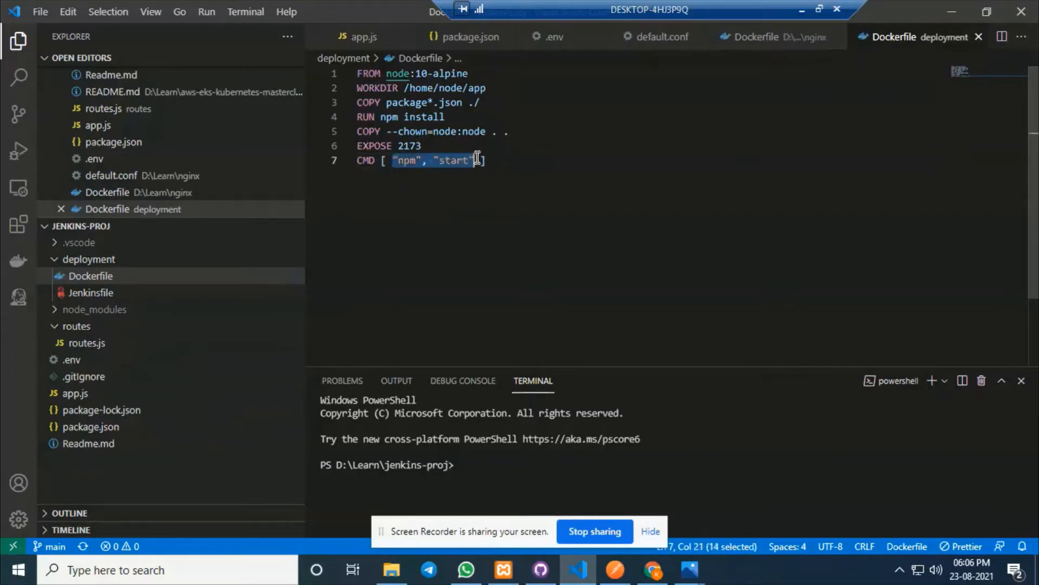
click(511, 160)
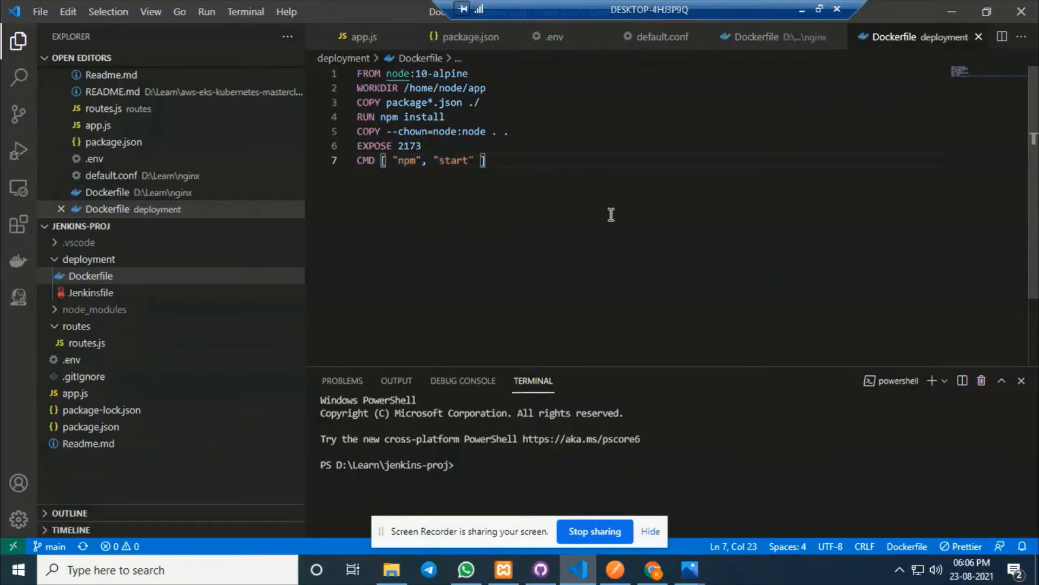
Switch to the Amazon ECR page in Chrome and create a private repository named myrepo with the default settings
click(652, 570)
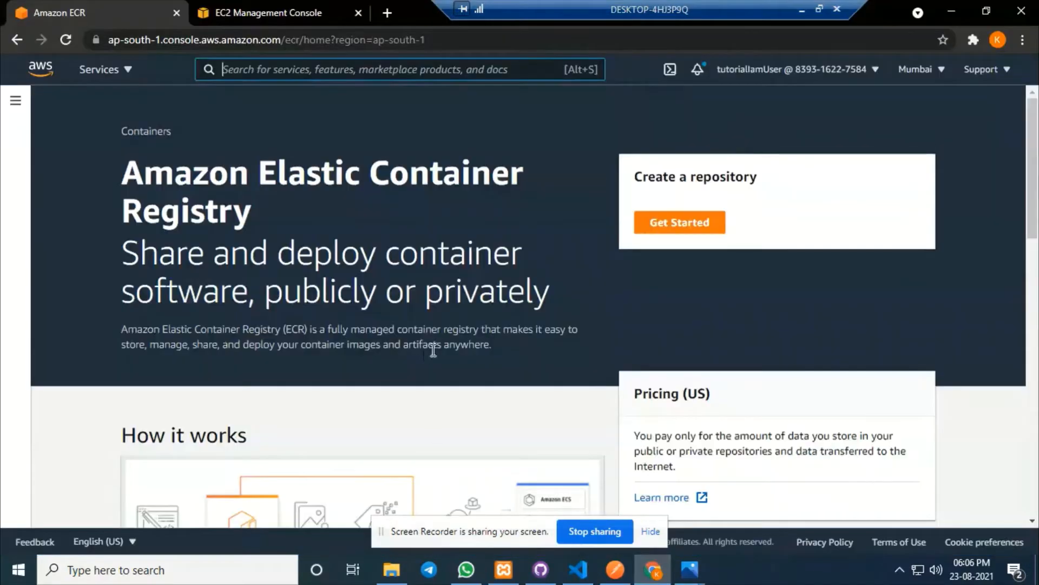
click(703, 223)
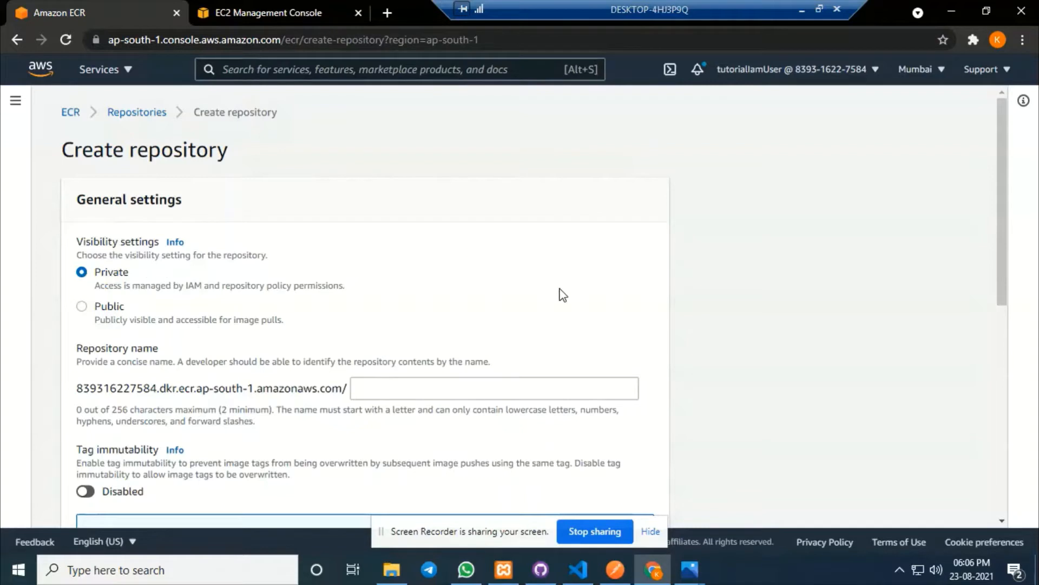
click(394, 386)
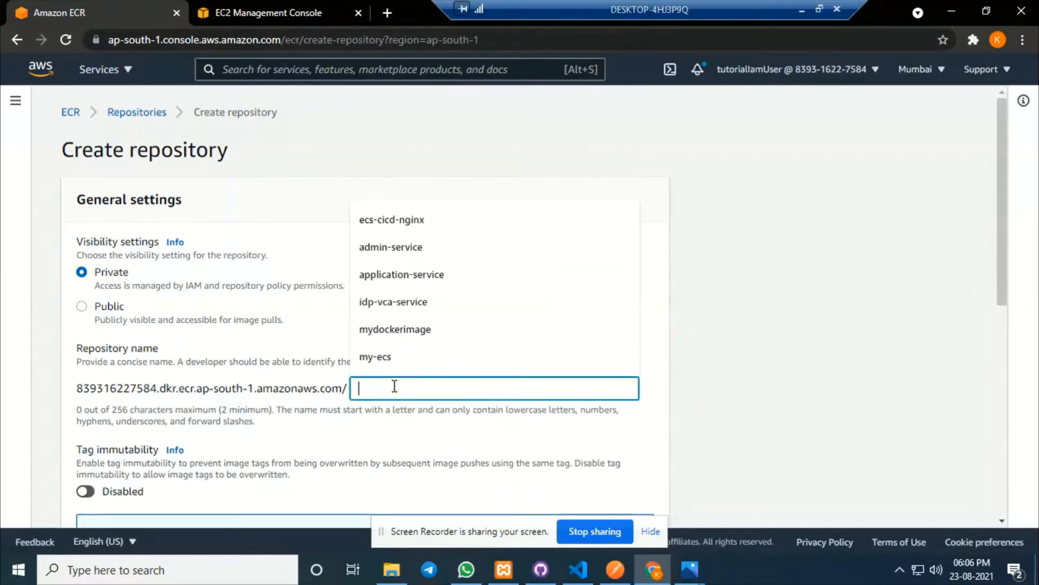
text(myre)
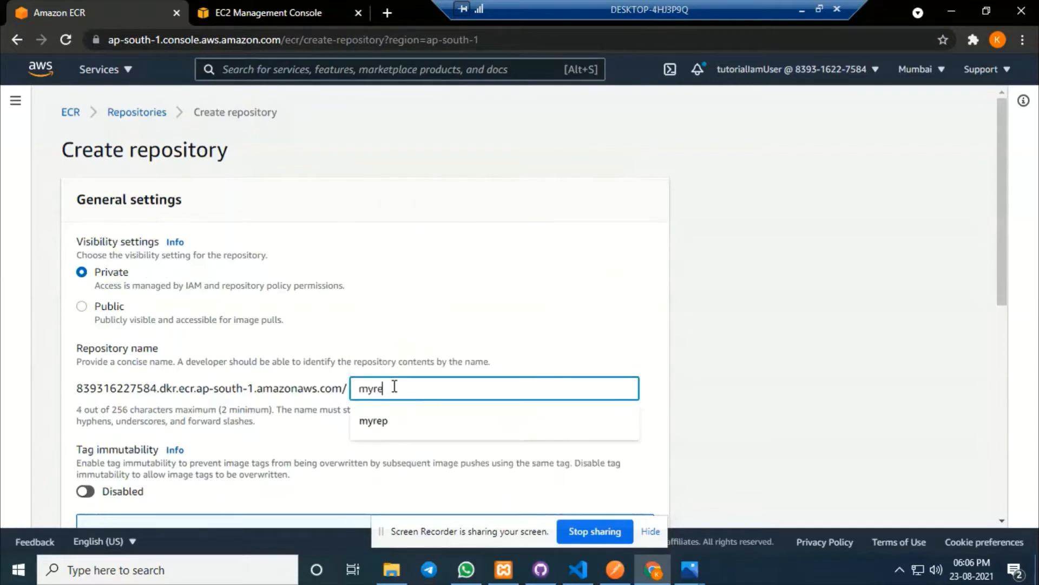
text(po)
click(580, 288)
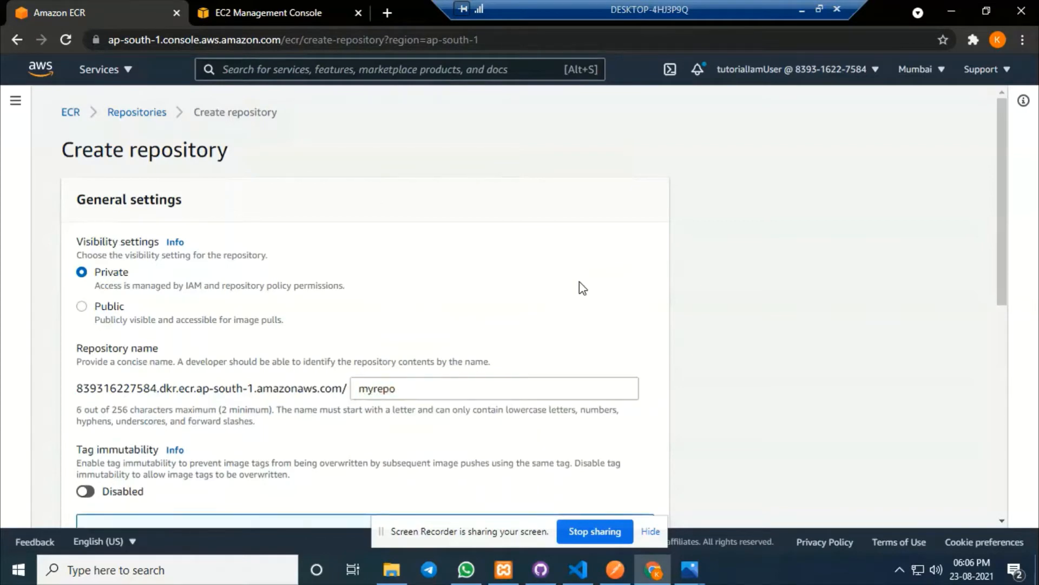
scroll(581, 314, down, 7)
scroll(690, 433, down, 2)
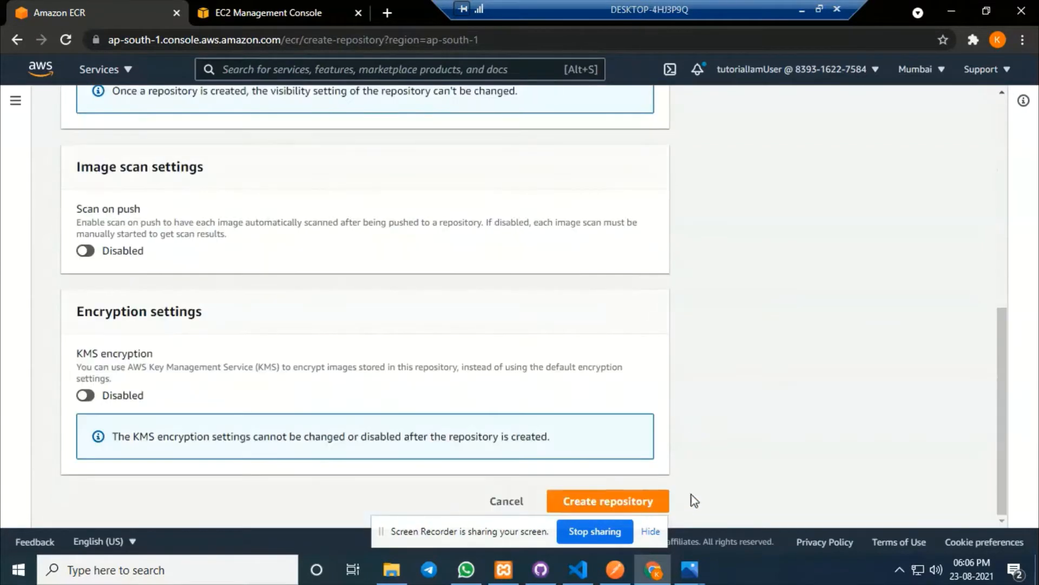
click(633, 500)
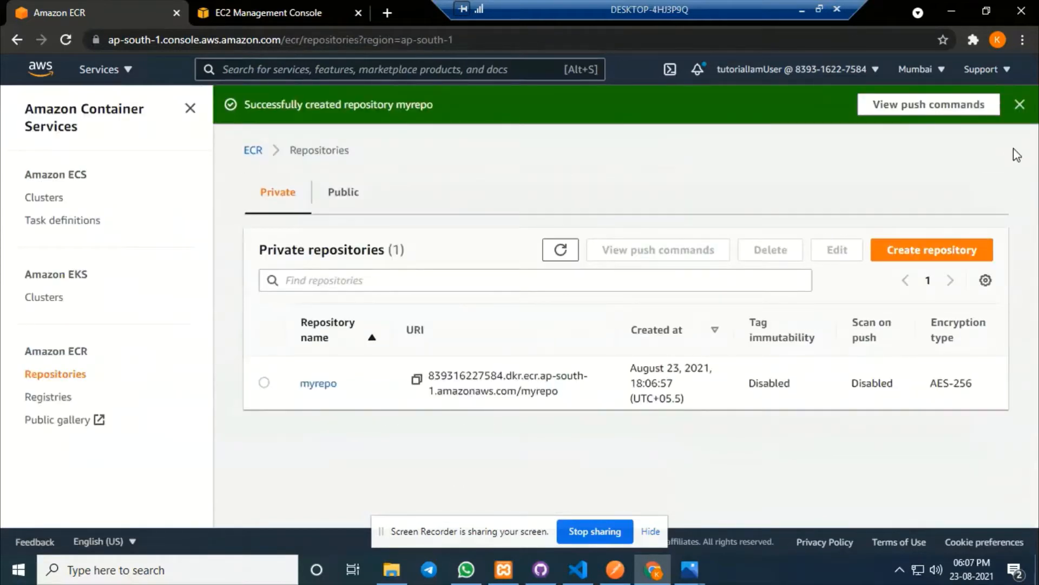
click(1020, 104)
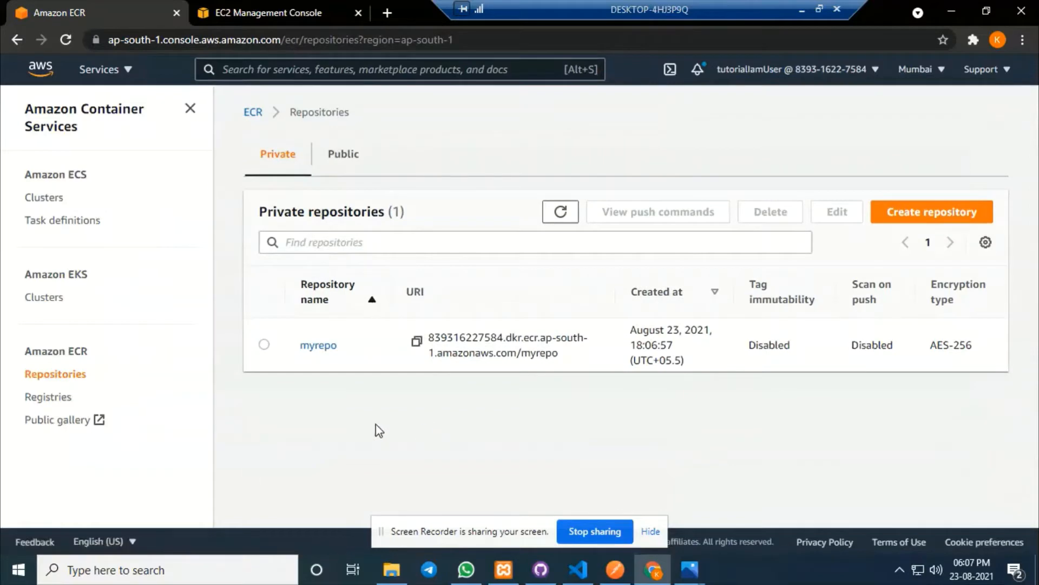
Open the myrepo repository and review its macOS / Linux push commands
click(325, 346)
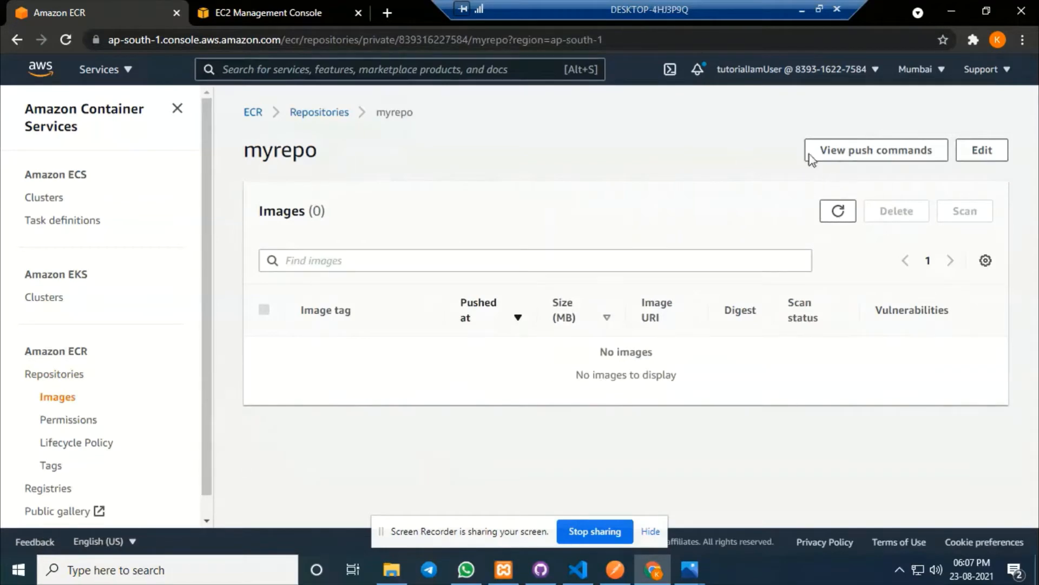
click(870, 152)
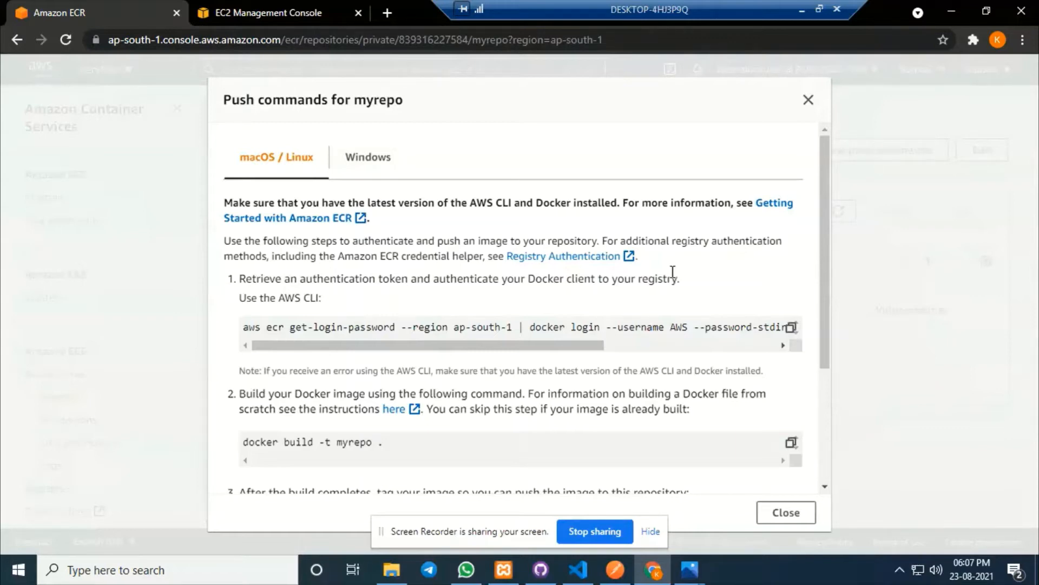
scroll(671, 325, down, 3)
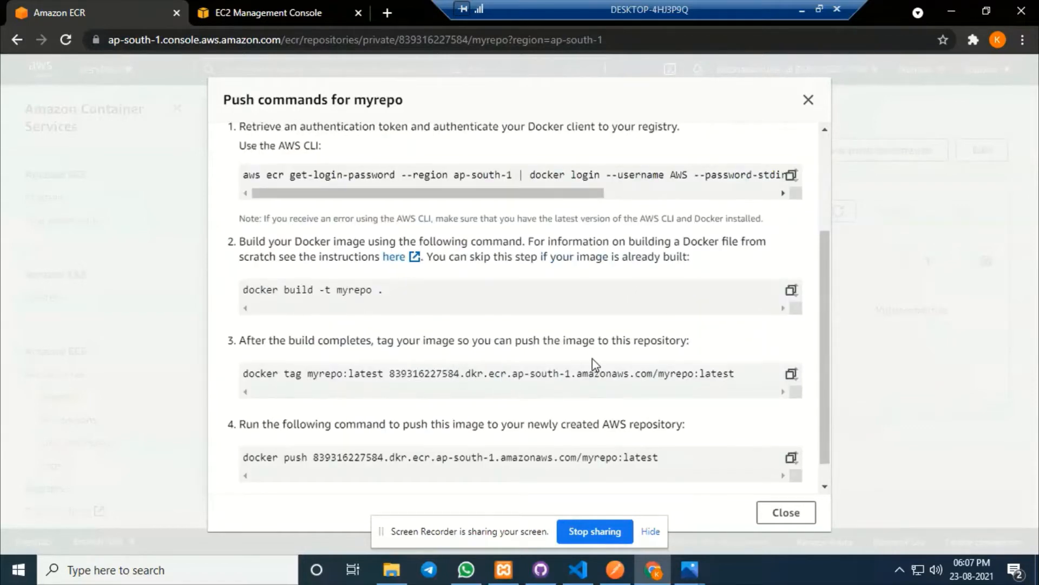
scroll(596, 365, down, 1)
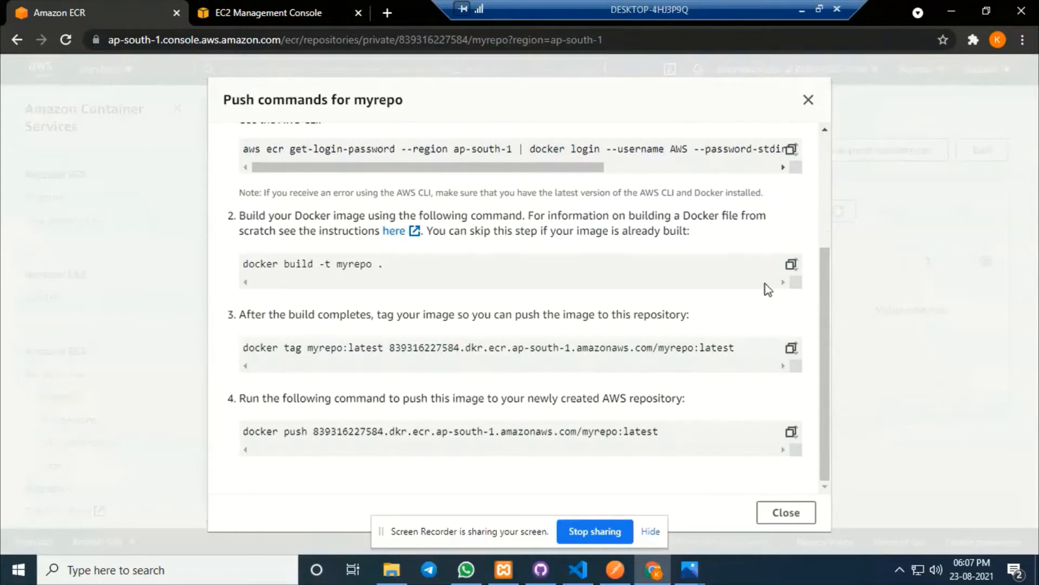
scroll(555, 292, up, 4)
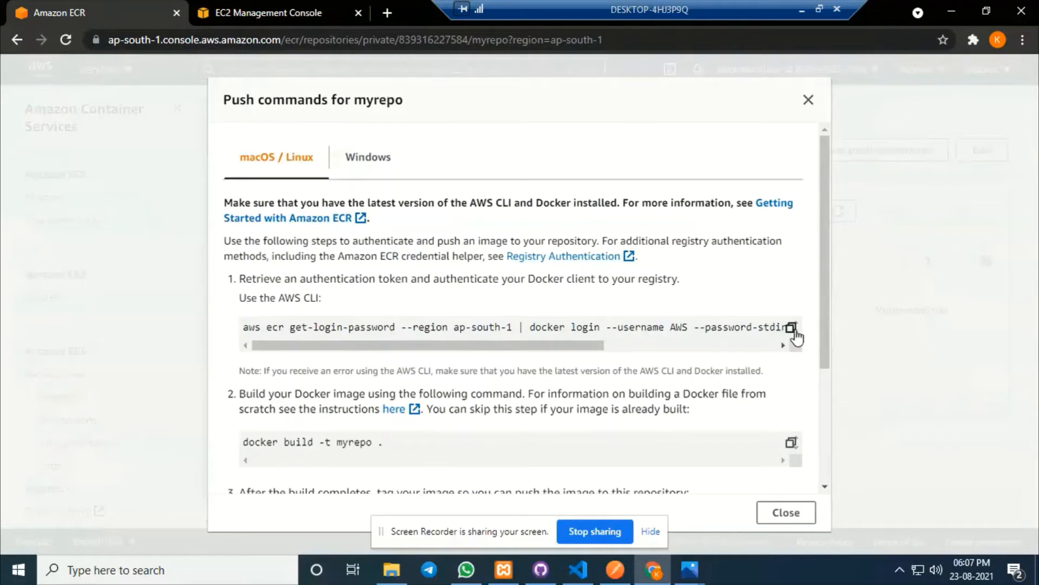
Copy the ECR authentication command for region ap-south-1 and run it in the VS Code terminal to log Docker in
click(793, 333)
click(578, 569)
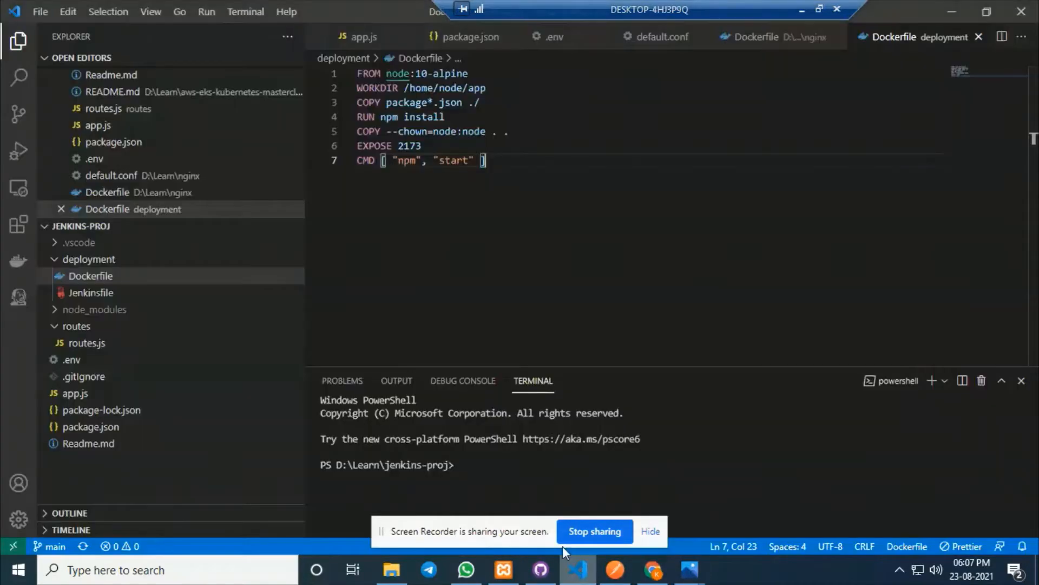
key(ctrl+v)
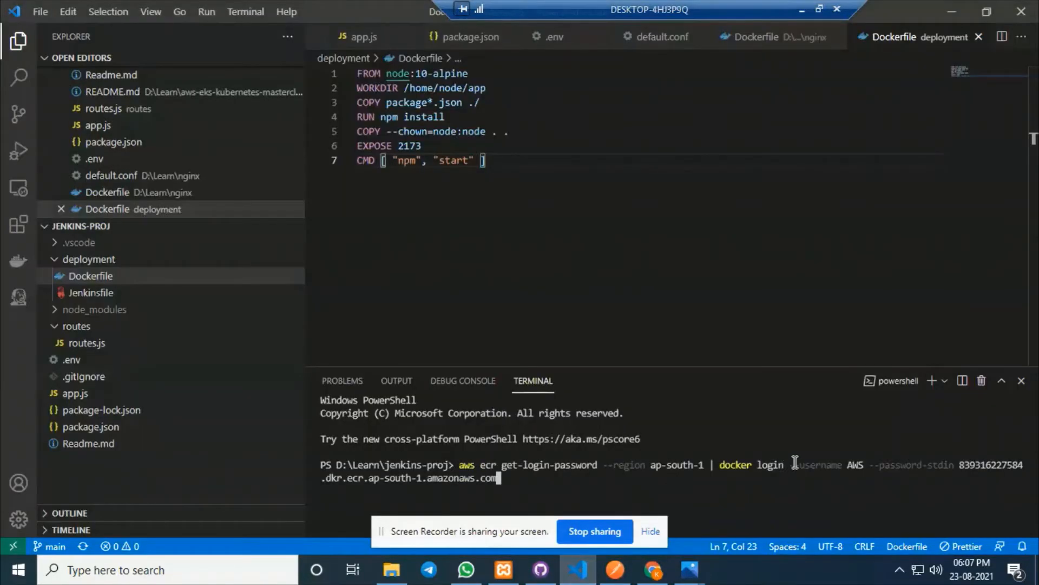
key(Return)
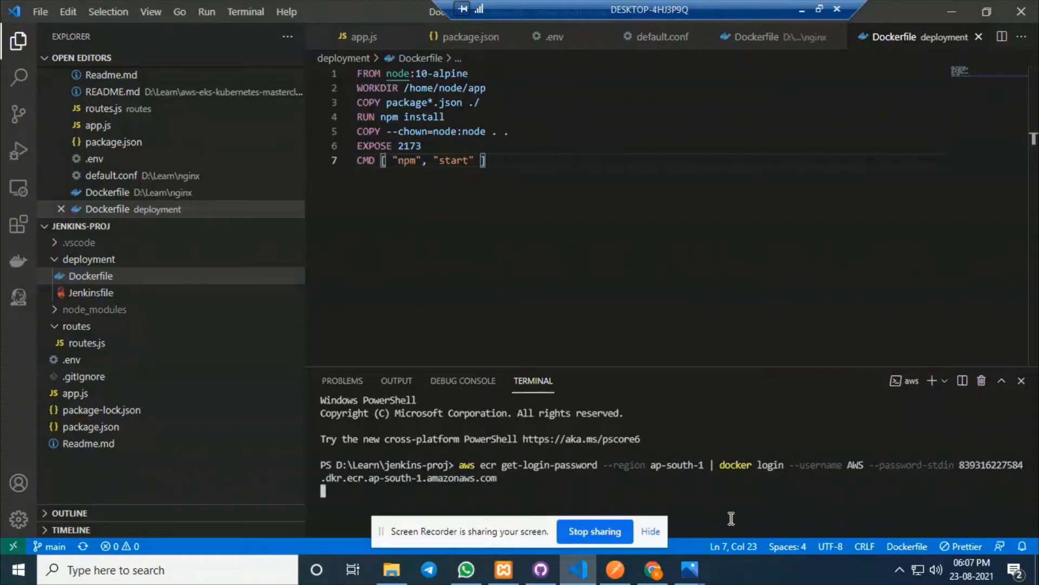
click(651, 531)
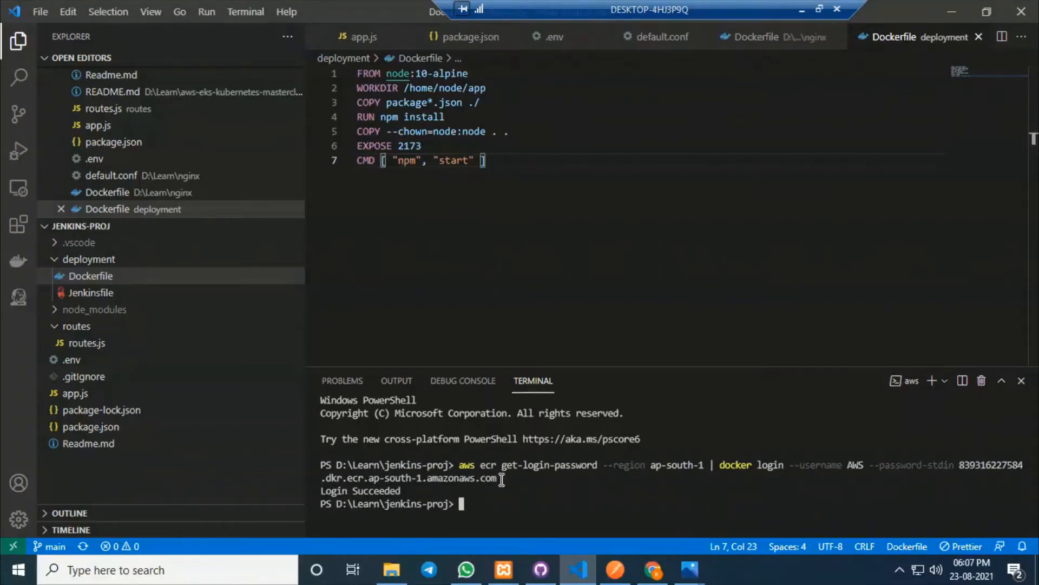
Copy the docker build -t myrepo . command and run it in the VS Code terminal with -f pointing to the deployment folder's Dockerfile
click(667, 570)
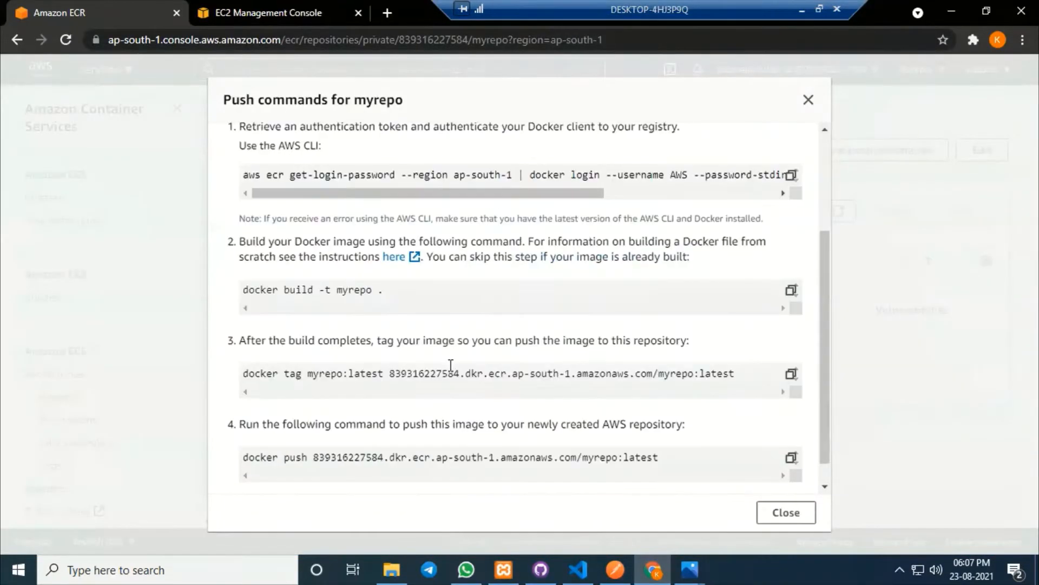
scroll(450, 368, down, 3)
click(791, 290)
click(652, 570)
key(ctrl+v)
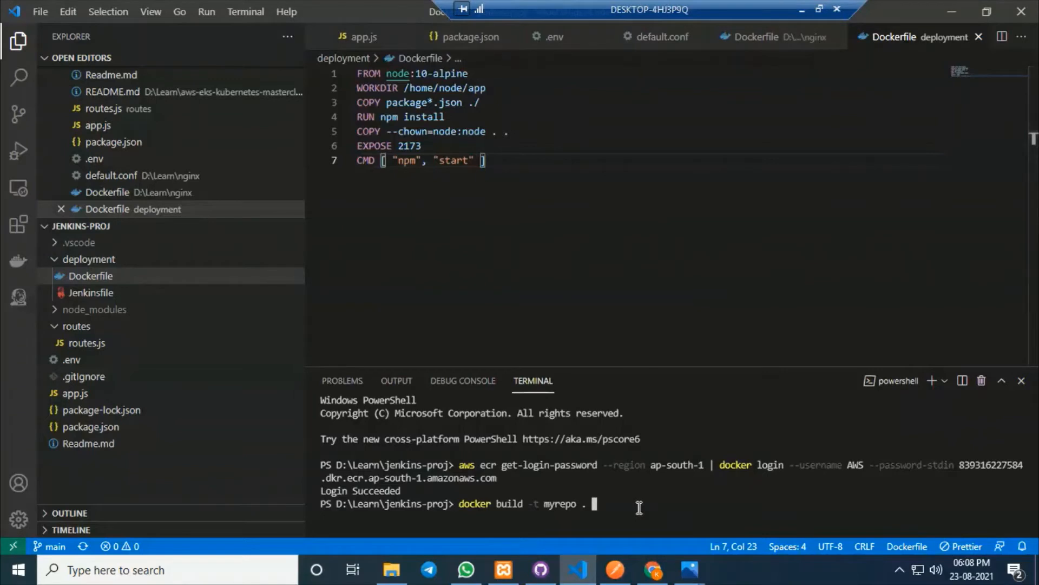
text(-f D)
key(Tab)
text(Doc)
key(Tab)
key(Return)
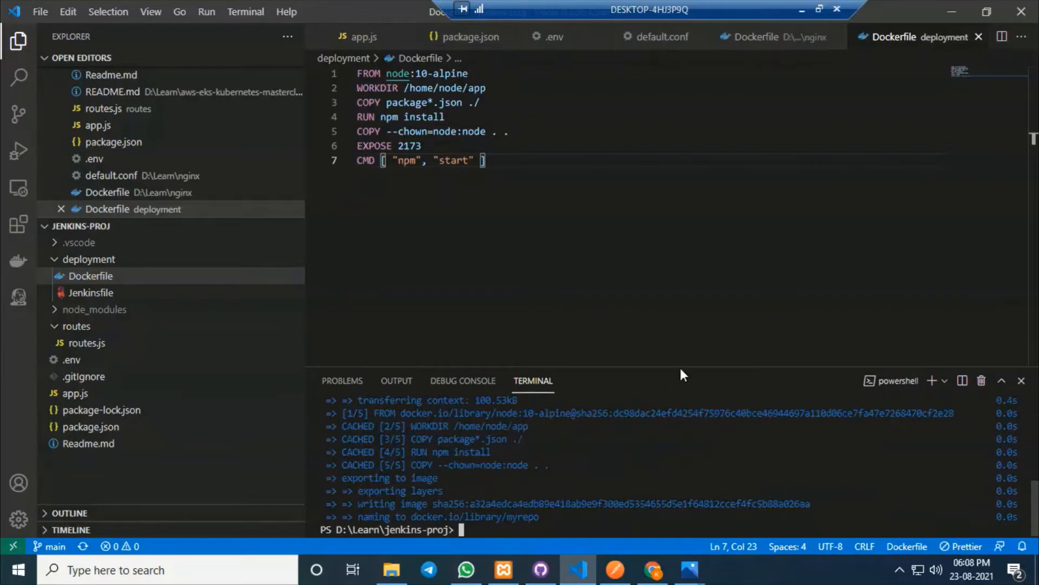
Enlarge the terminal and run docker images to check for the myrepo image
drag(683, 366, 678, 291)
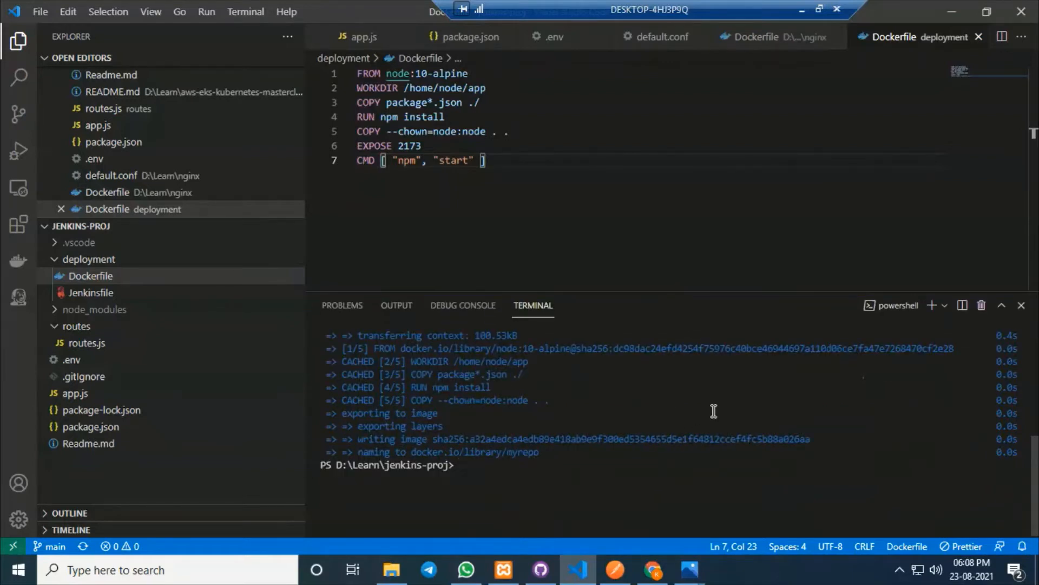
text(docker images)
key(Return)
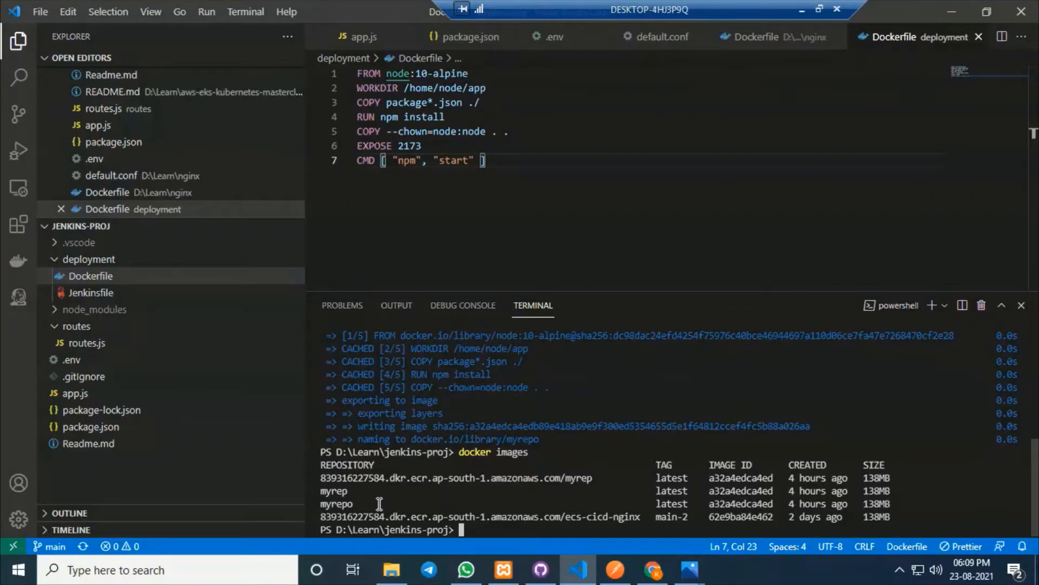
drag(359, 503, 323, 504)
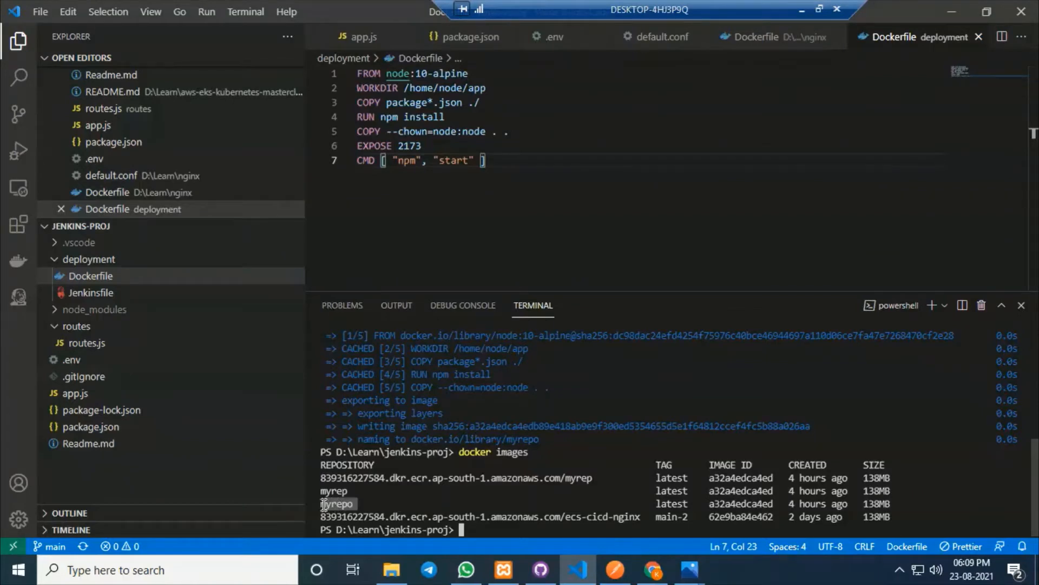
click(370, 505)
Copy the docker tag command from the push commands in Chrome and run it in VS Code to tag myrepo:latest for the ECR repository
click(654, 578)
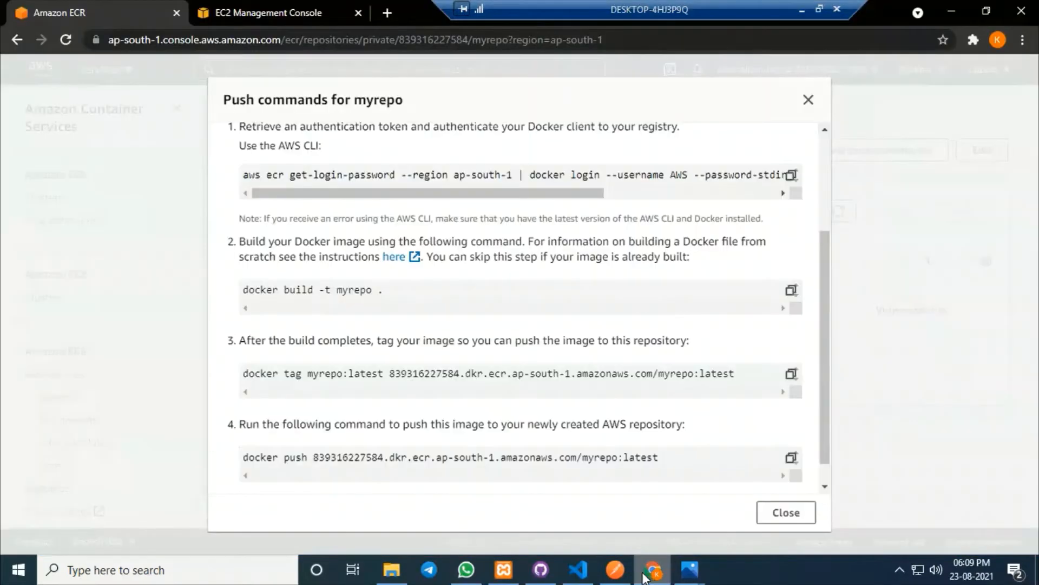
scroll(609, 290, down, 1)
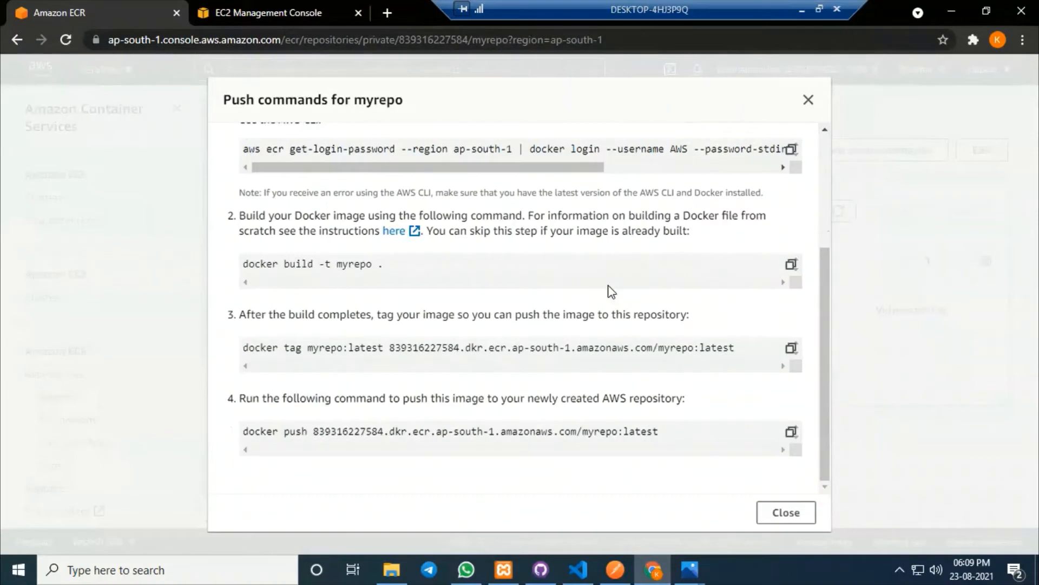
click(792, 347)
click(579, 570)
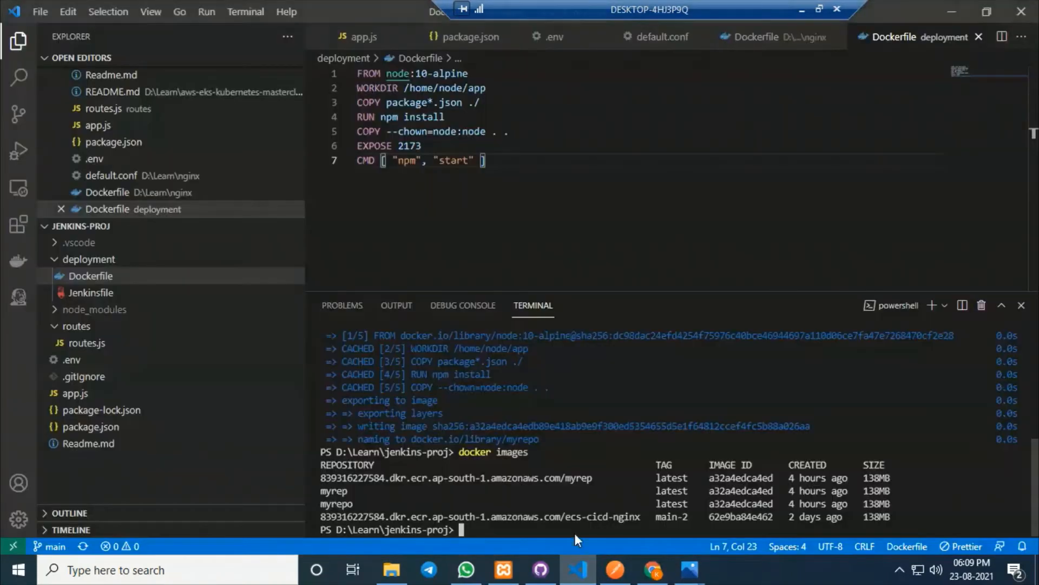
key(ctrl+v)
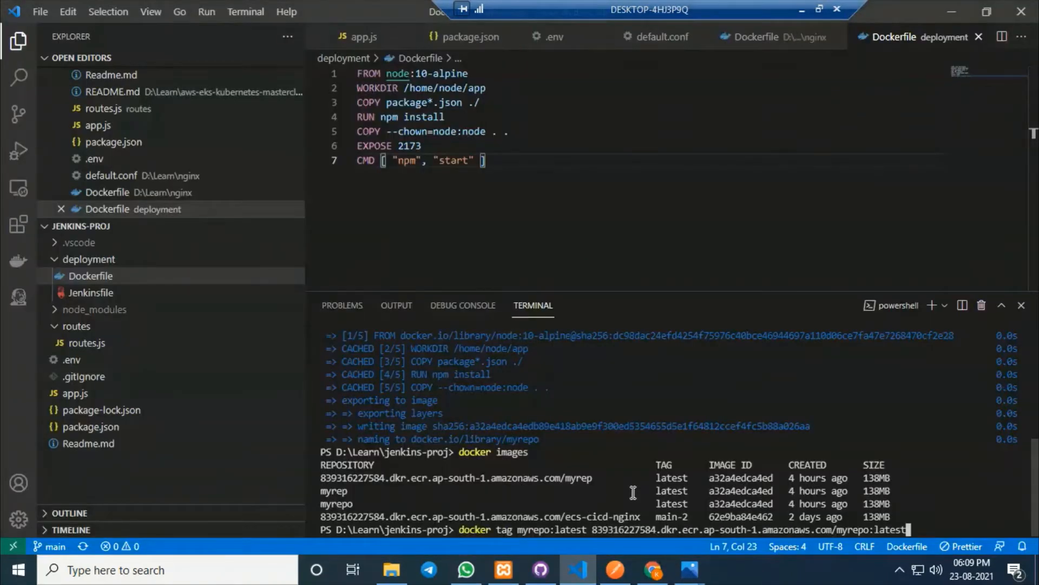
key(Return)
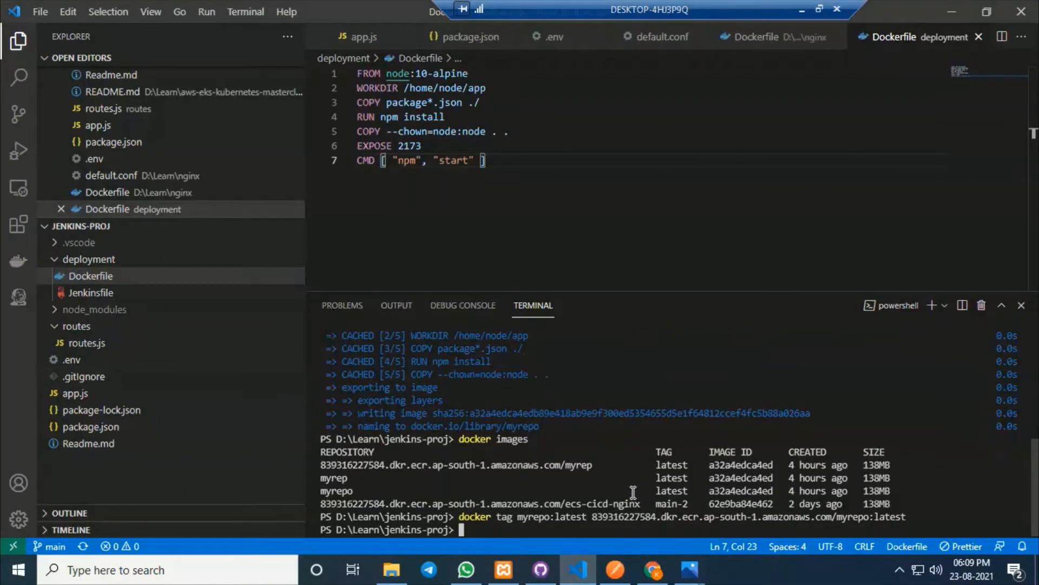
Copy the docker push command for myrepo:latest from the push commands in Chrome and run it in the VS Code terminal
click(652, 570)
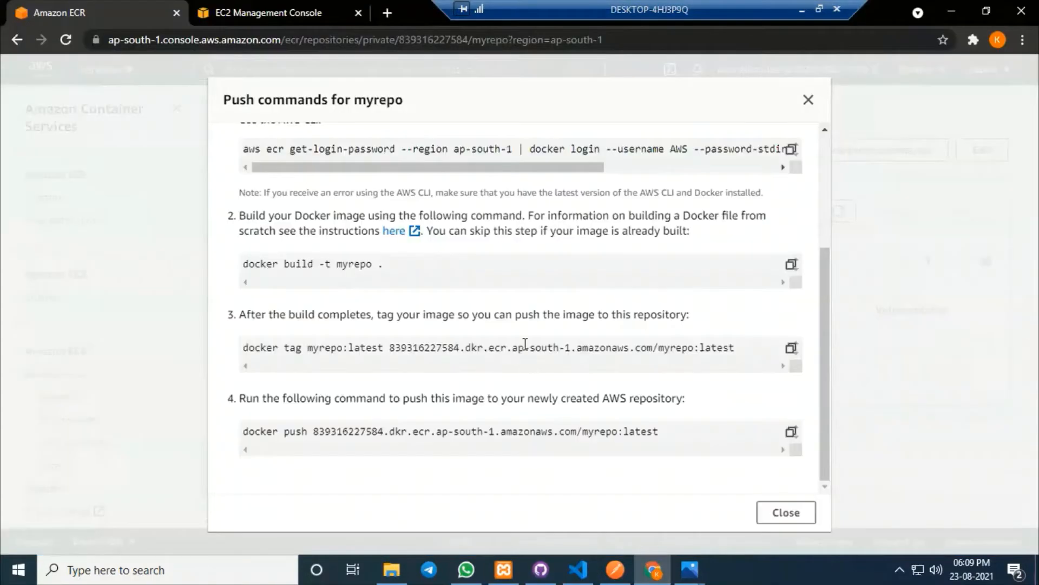
click(791, 433)
click(666, 572)
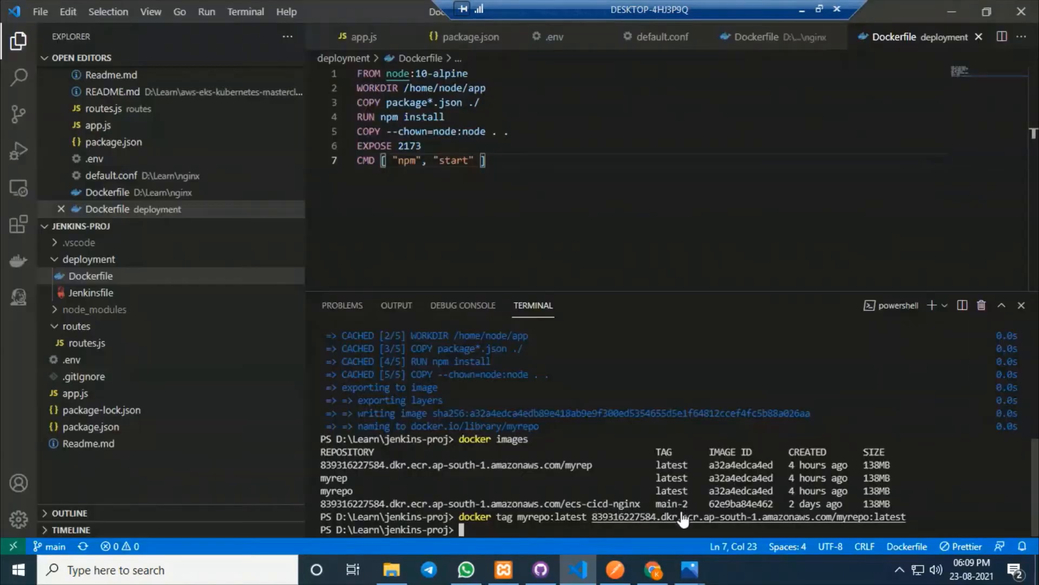
key(ctrl+v)
key(Return)
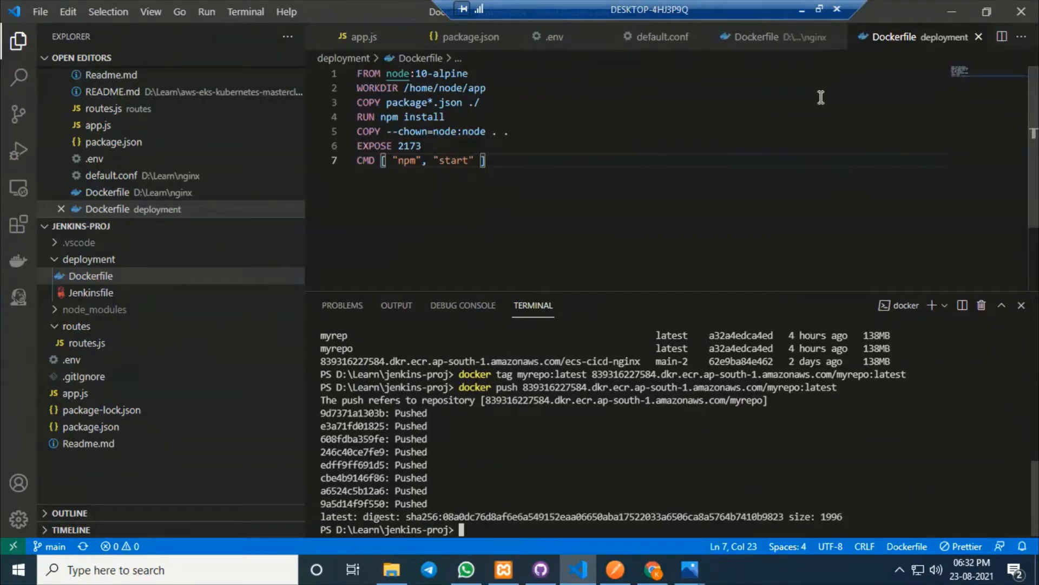
Return to Chrome, open the Amazon ECS task definitions and start a new one with the FARGATE launch type
click(652, 570)
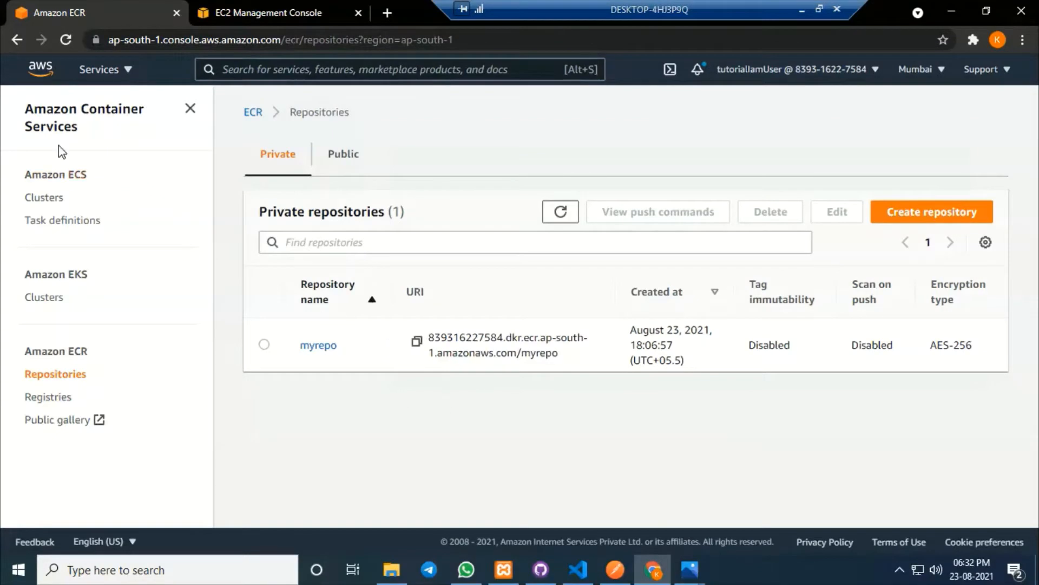
click(76, 175)
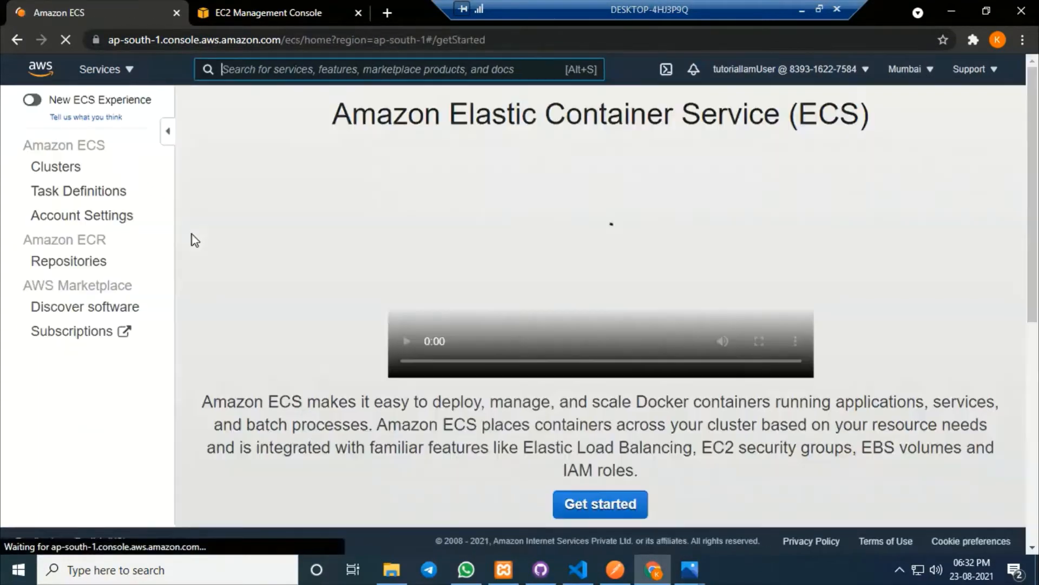
click(96, 199)
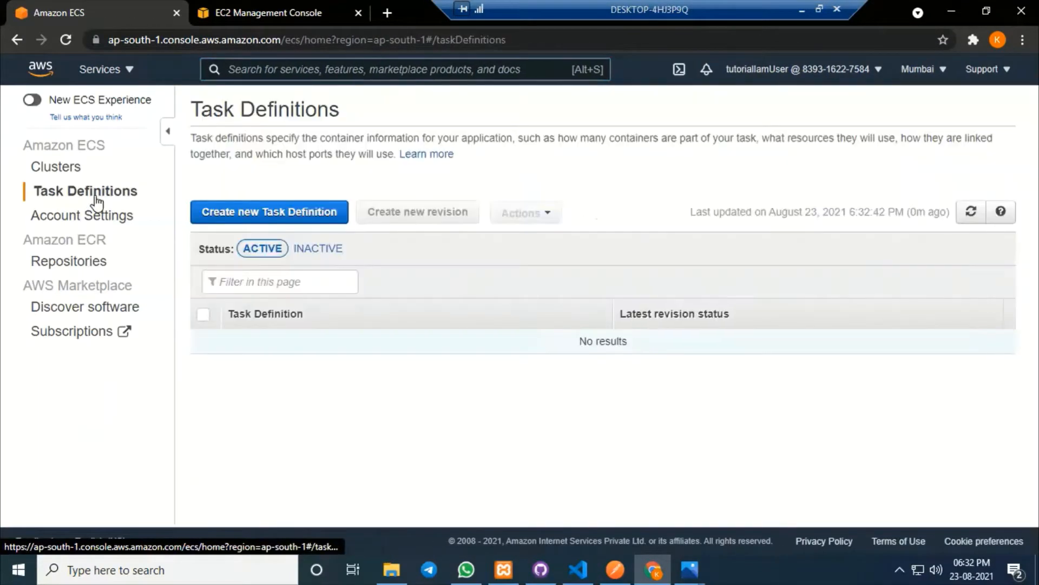
click(289, 215)
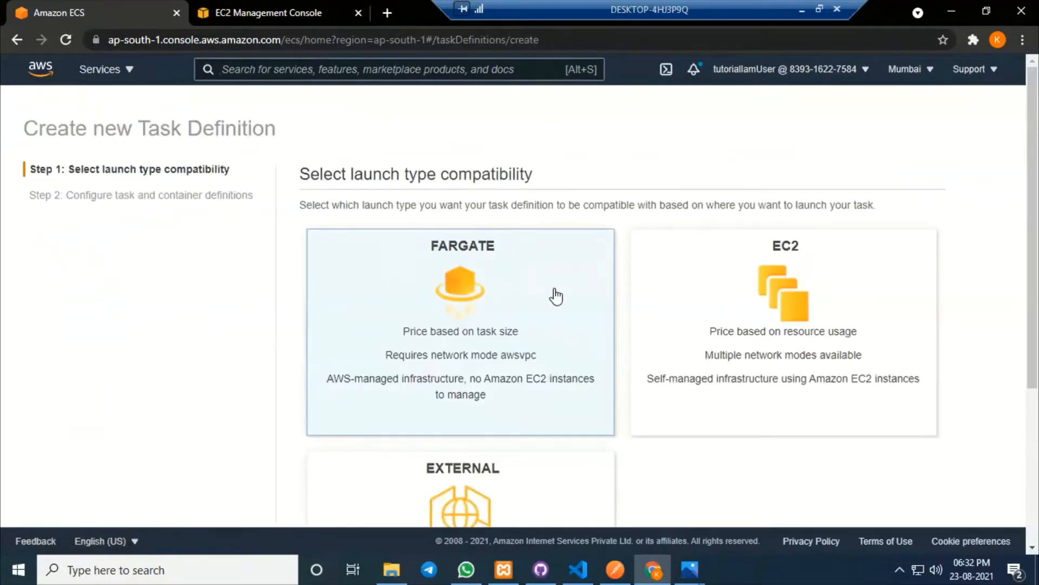
scroll(557, 294, down, 4)
click(918, 493)
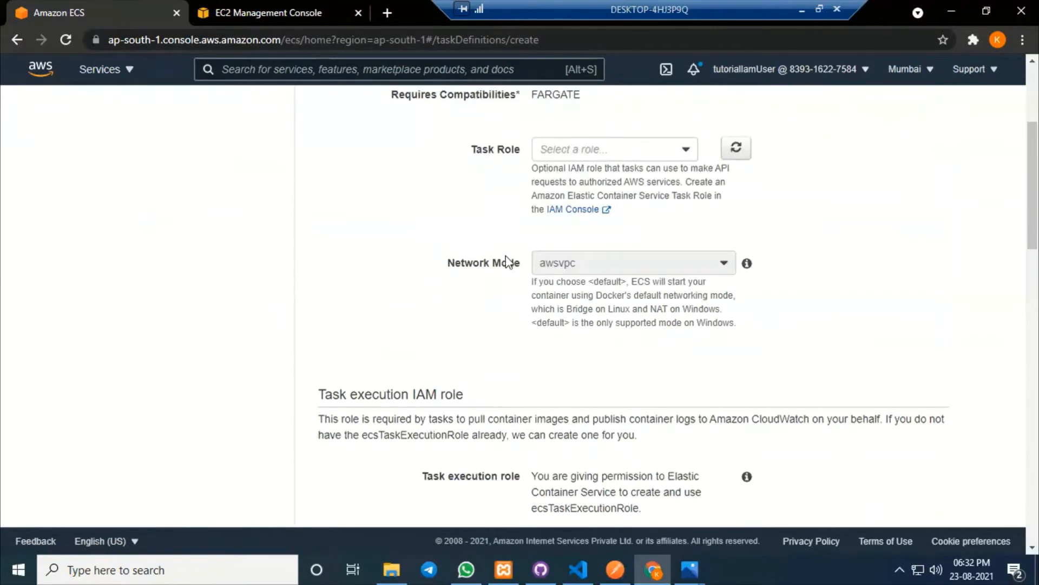
Name the task definition mytasknew and assign ecsTaskExecutionRole as its task role
scroll(511, 263, up, 4)
click(578, 265)
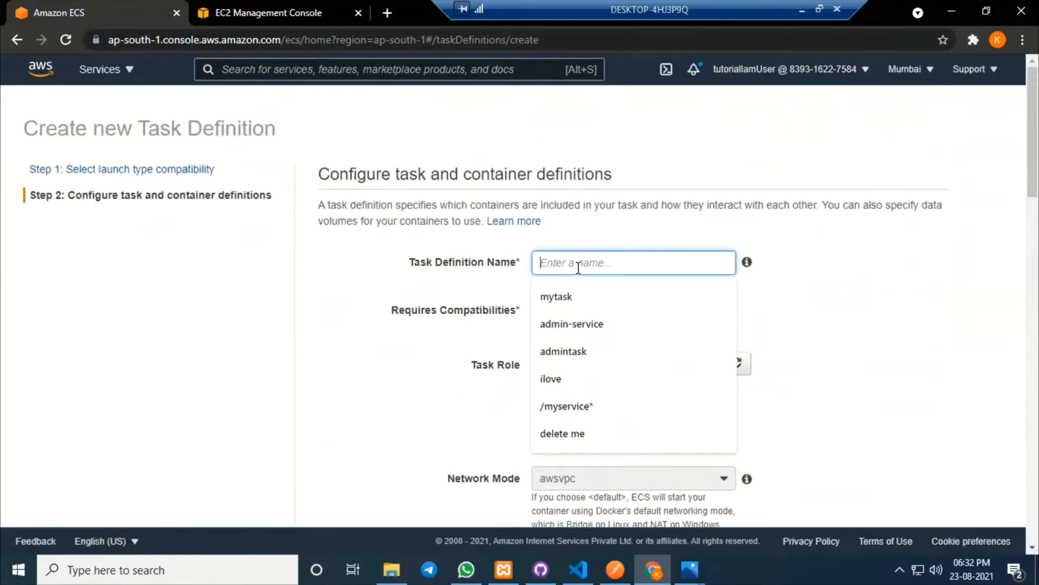
text(mytasknew)
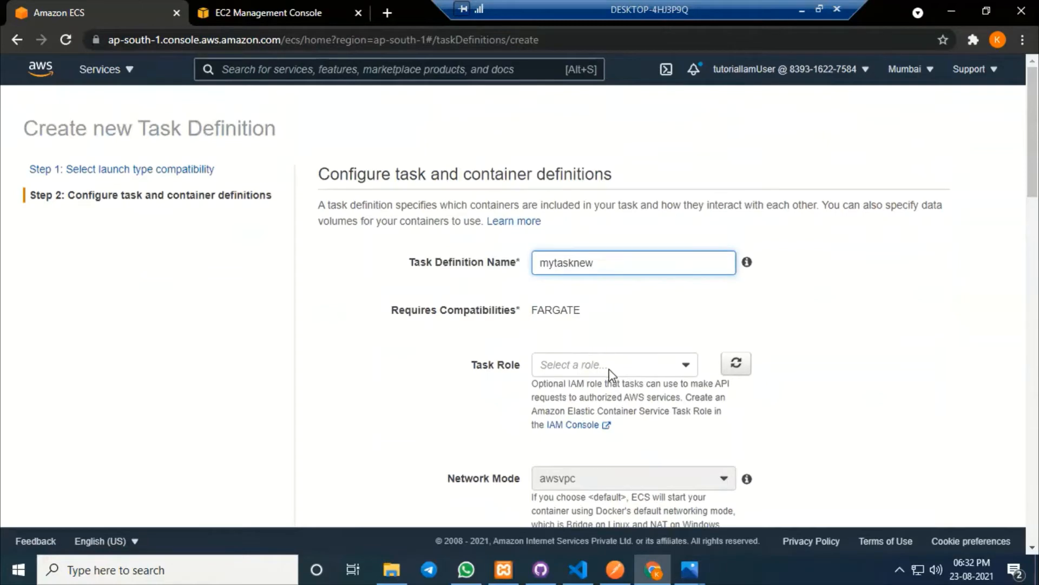
click(610, 372)
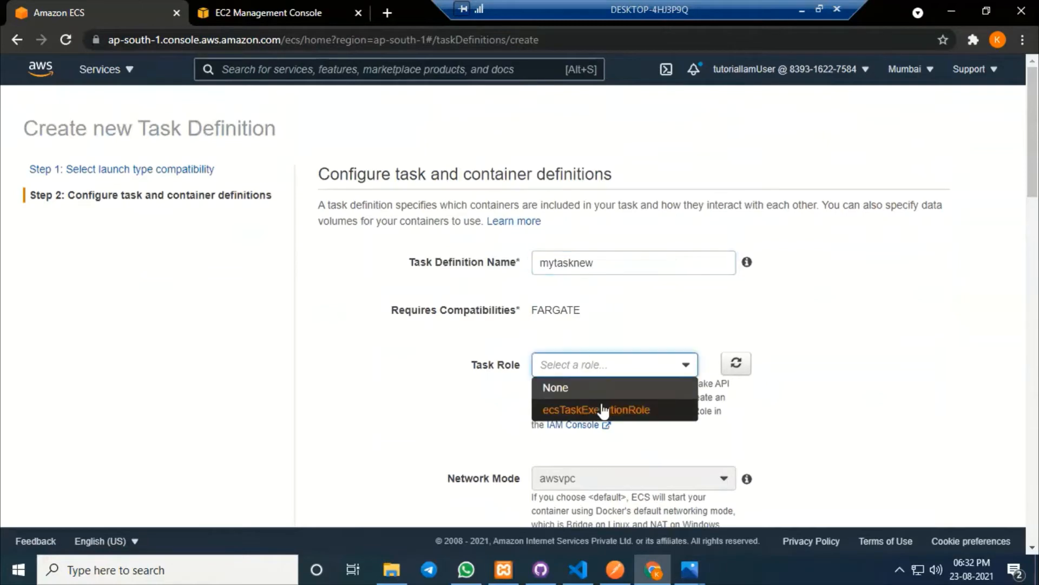
click(601, 410)
Set the task size to 0.5GB memory and 0.25 vCPU
scroll(917, 388, down, 4)
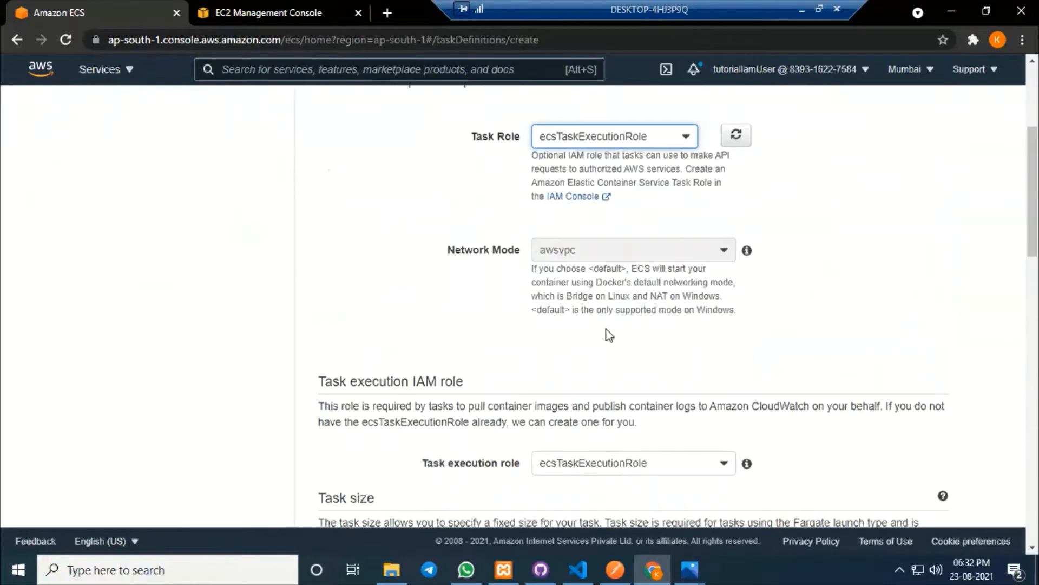
scroll(585, 325, down, 3)
scroll(563, 468, down, 4)
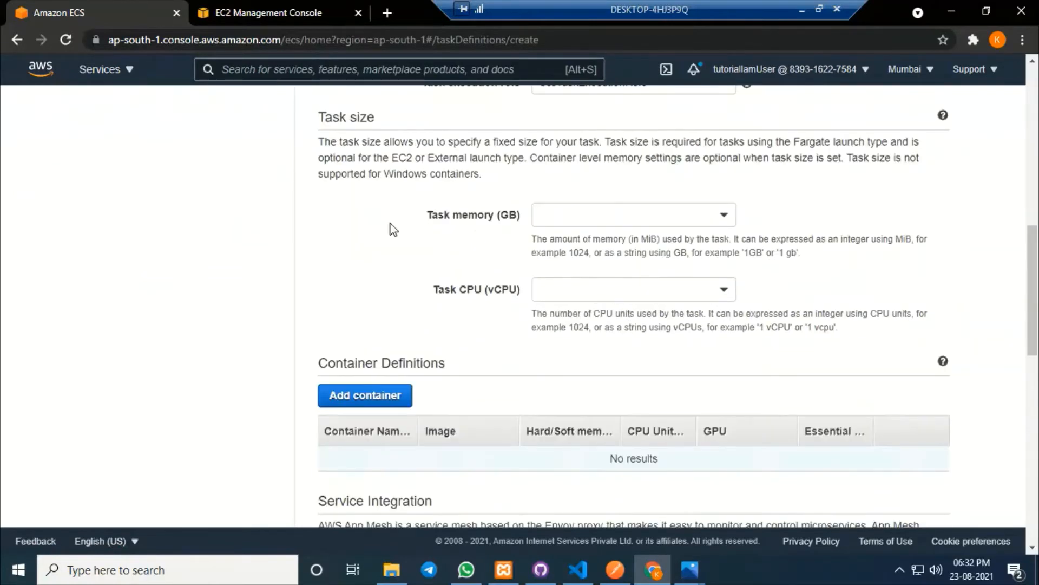
click(654, 215)
click(593, 244)
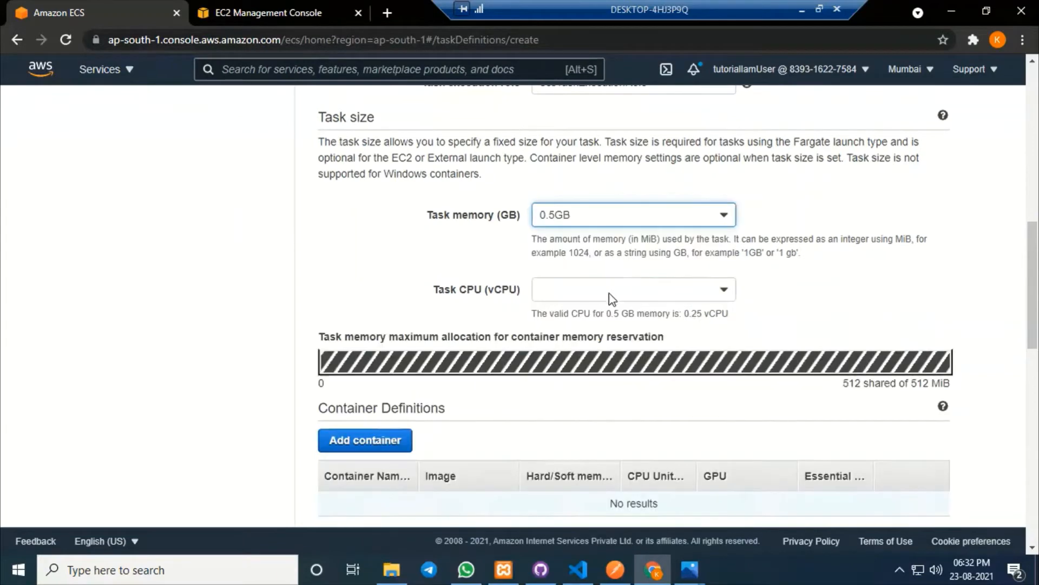
click(611, 295)
click(613, 313)
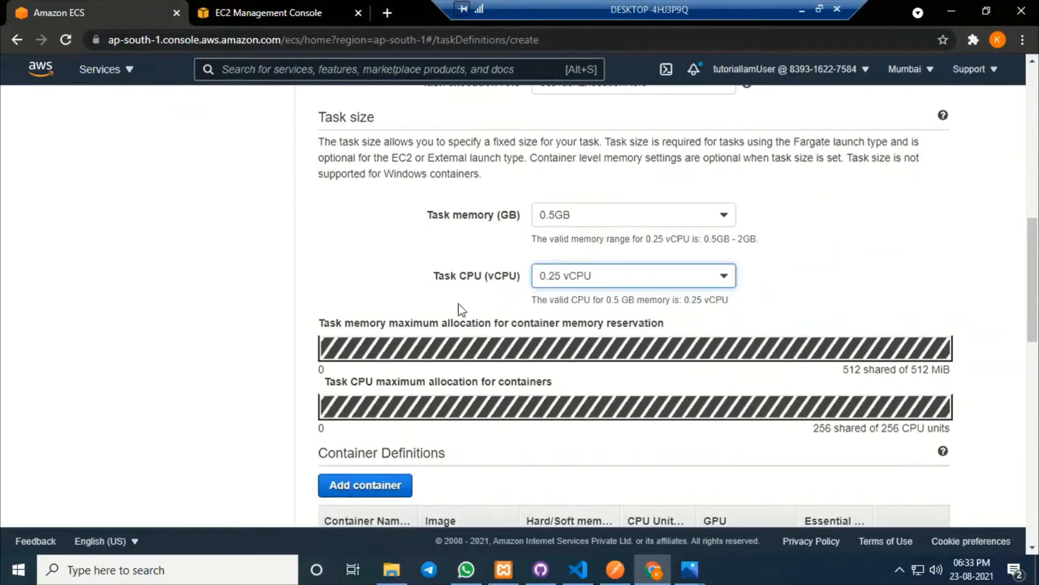
Start adding a container to the task definition and open the ECR repositories in a duplicated browser tab
scroll(459, 304, down, 3)
click(360, 332)
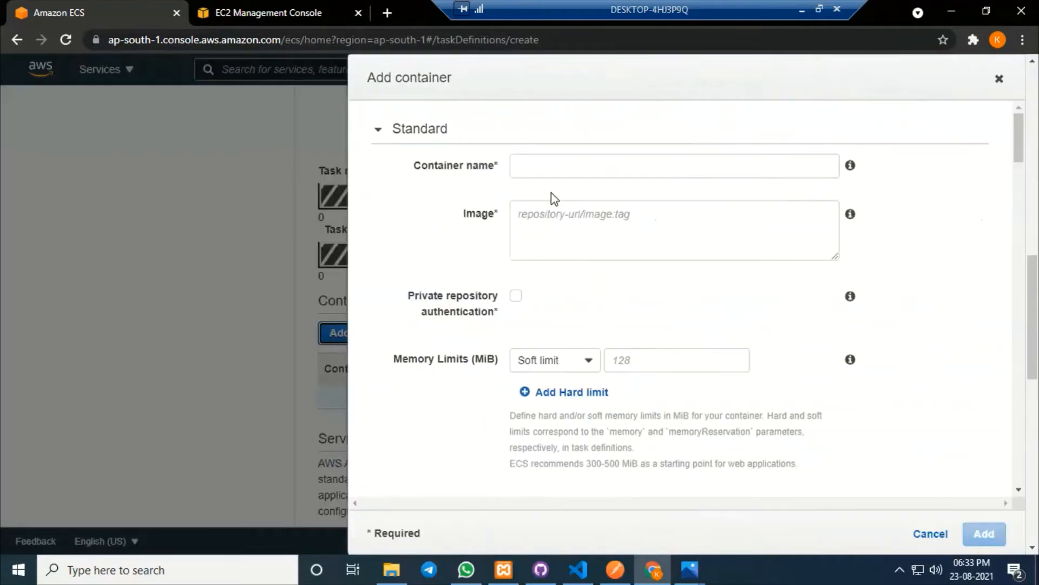
right_click(123, 10)
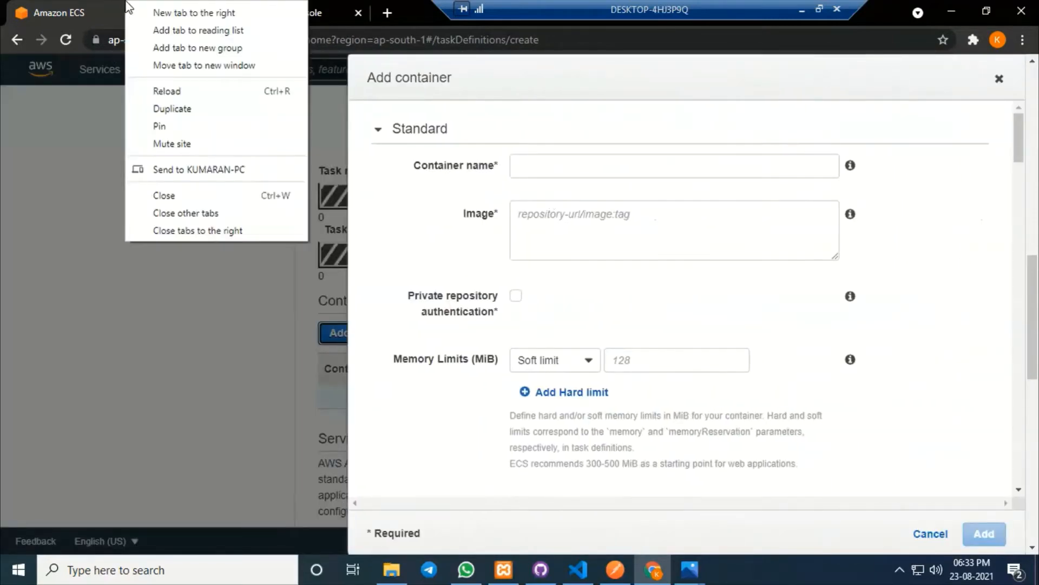
click(186, 105)
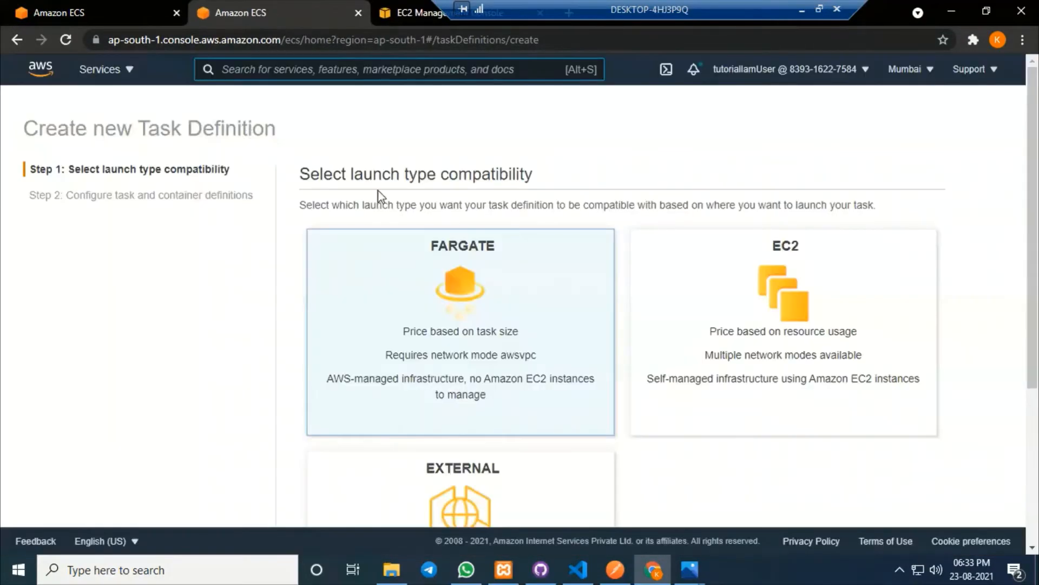
click(90, 70)
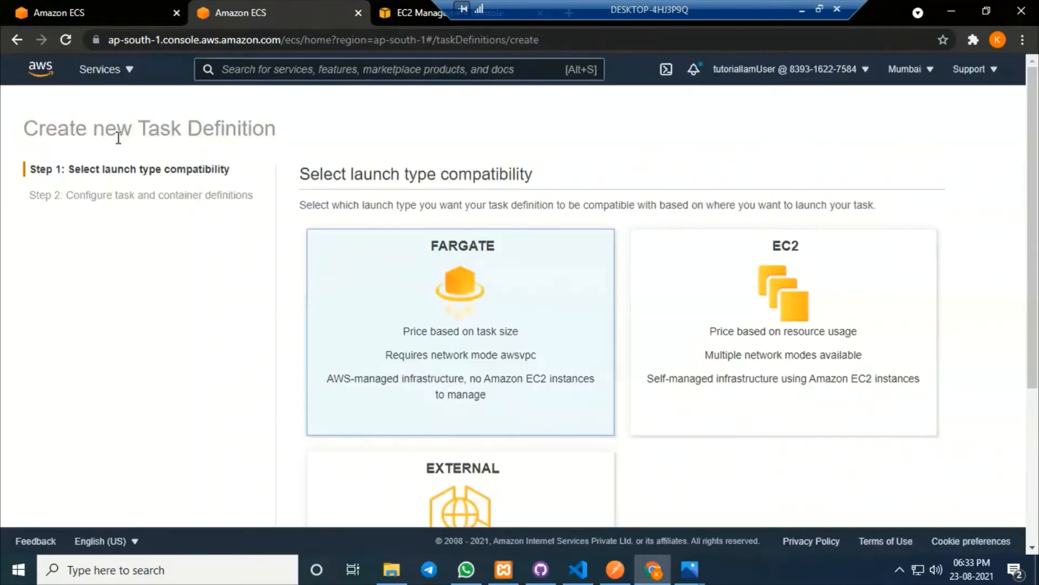
click(171, 242)
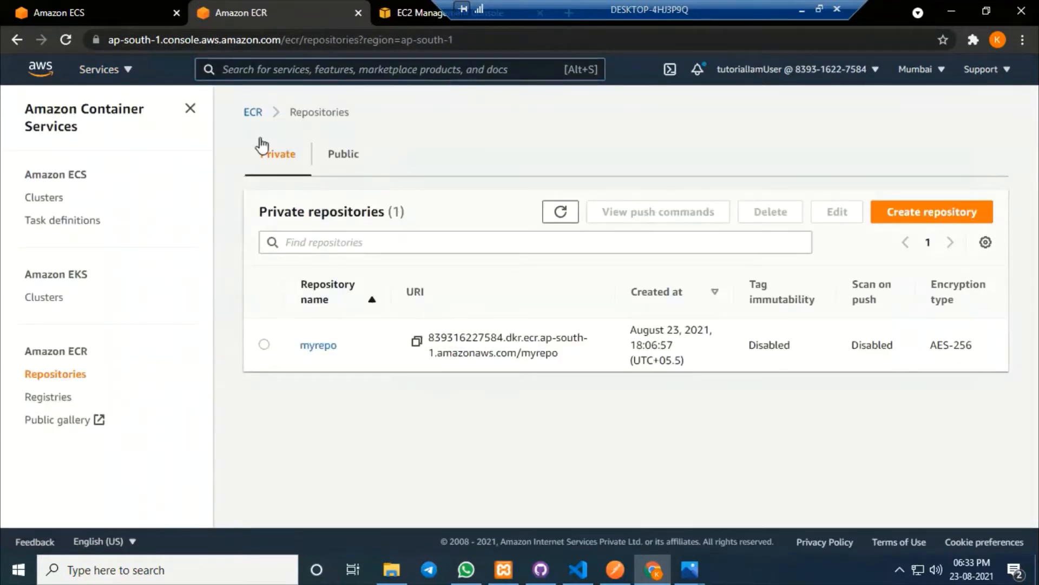
Copy the URI of the latest image in myrepo and enter it as the new container's image
click(323, 349)
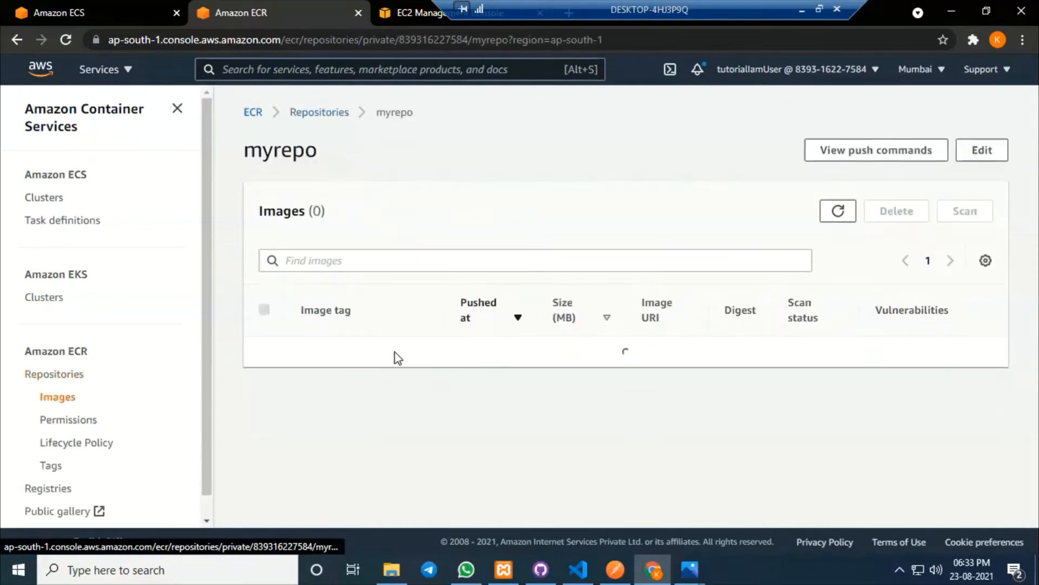
click(622, 371)
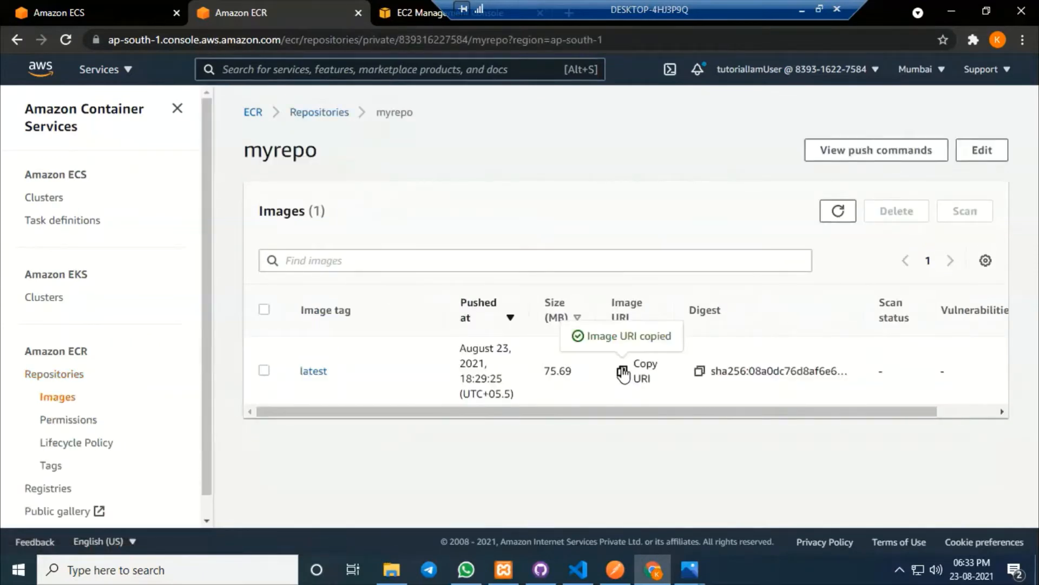
click(68, 12)
click(559, 229)
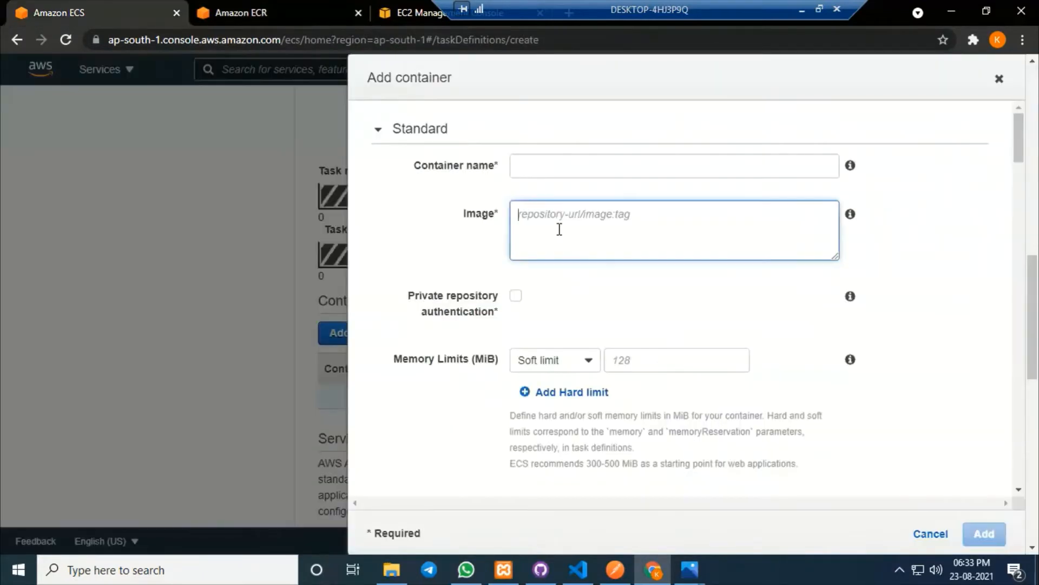
key(ctrl+v)
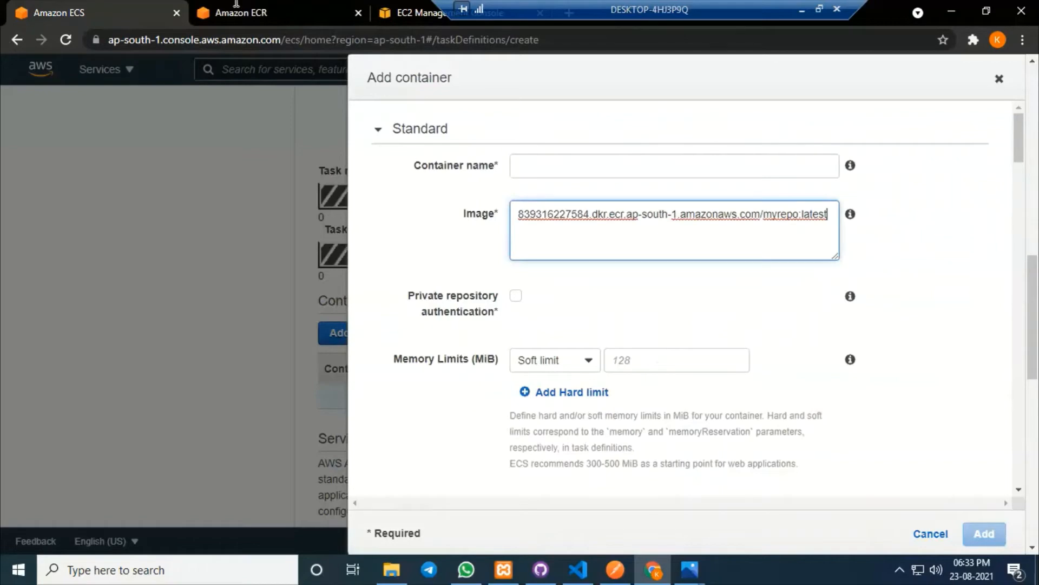
Copy the repository name myrepo from the ECR page and use it as the container name
click(285, 12)
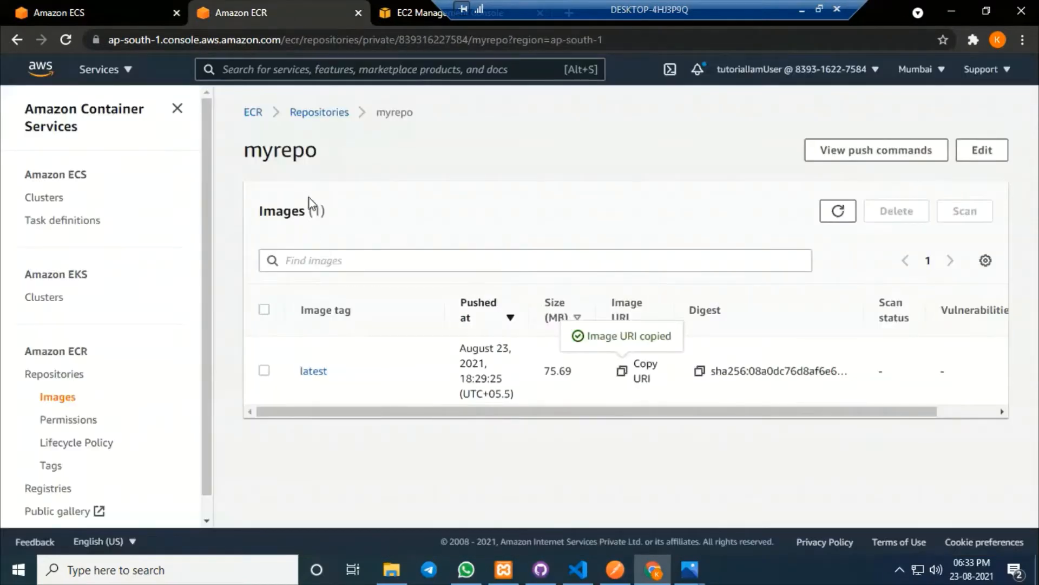
drag(325, 162, 242, 157)
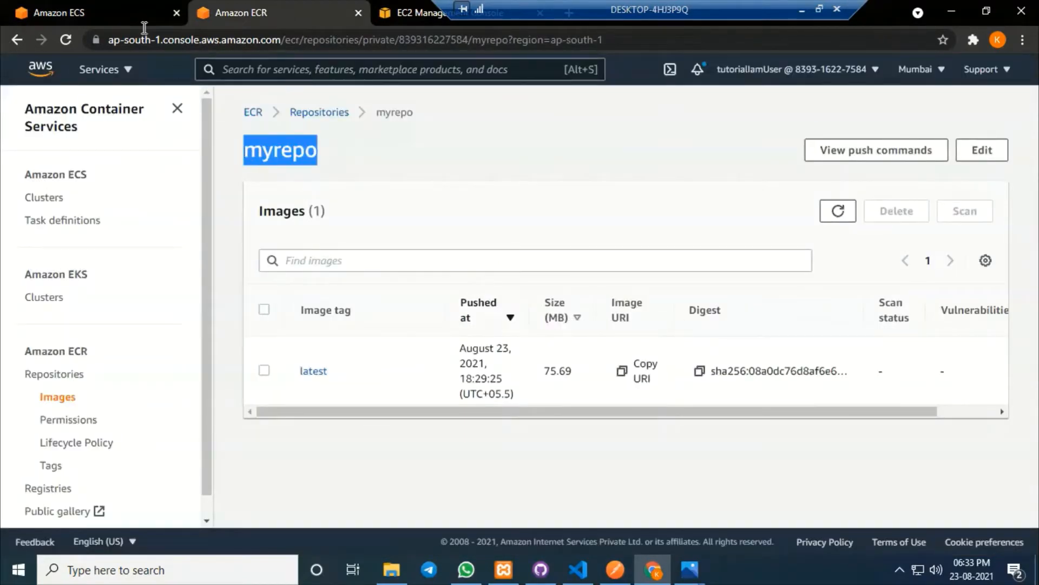
click(64, 12)
click(566, 157)
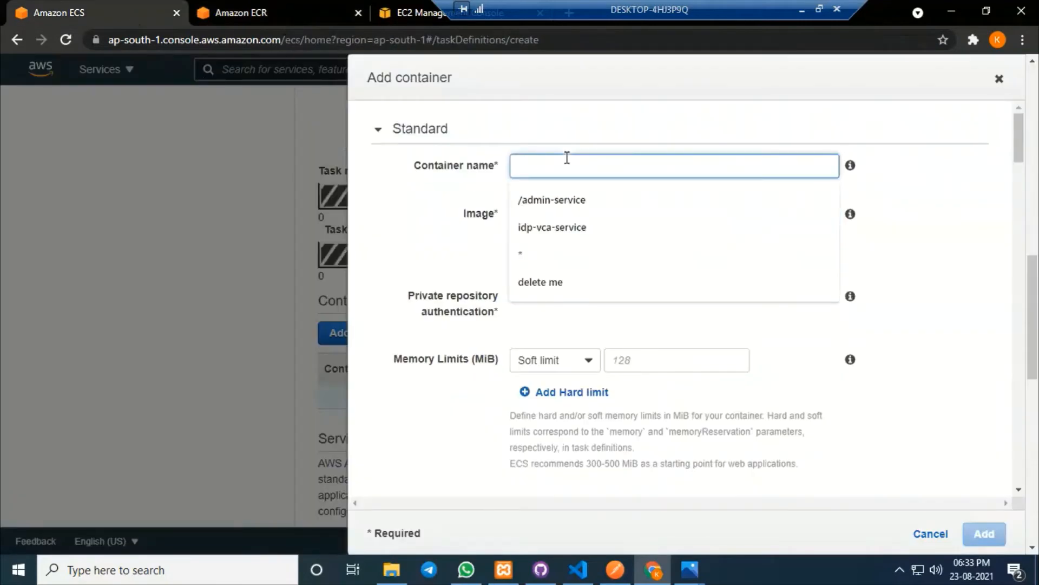
key(ctrl+v)
click(955, 257)
Check the exposed port in the Dockerfile in VS Code, set the container port mapping to 2173 tcp and add the container
scroll(955, 258, down, 4)
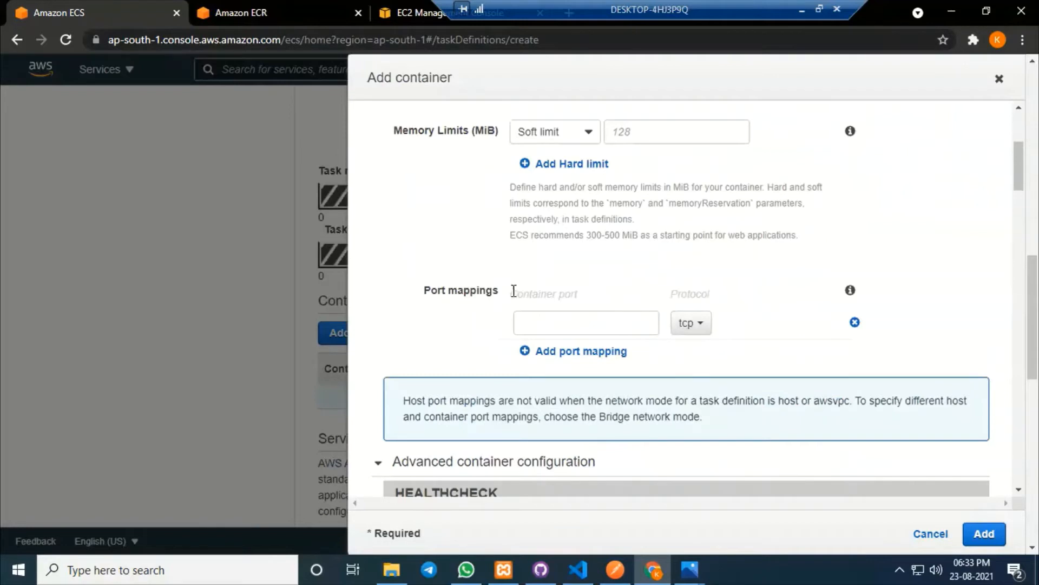
click(578, 570)
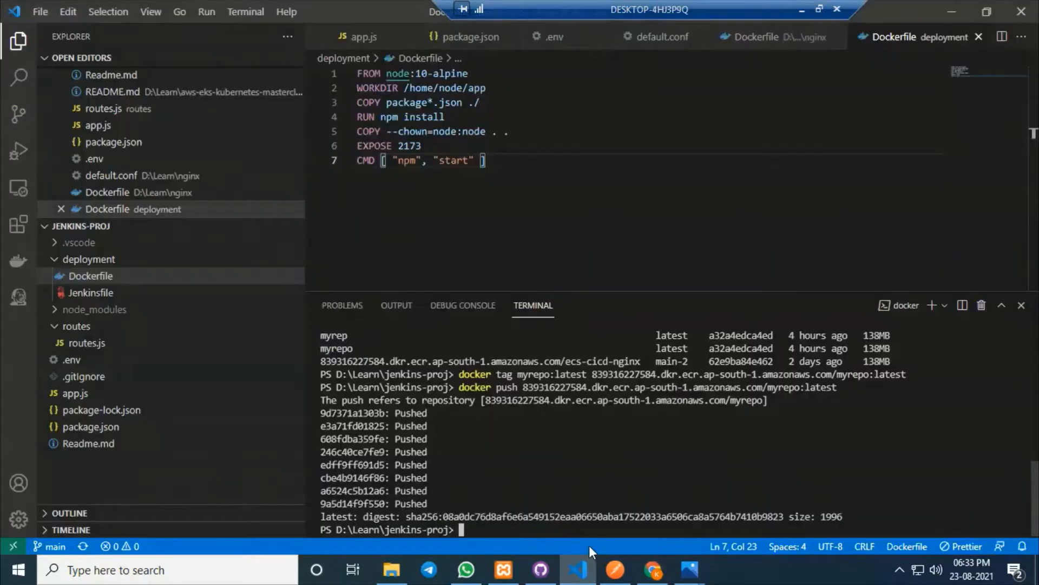
double_click(401, 147)
click(481, 151)
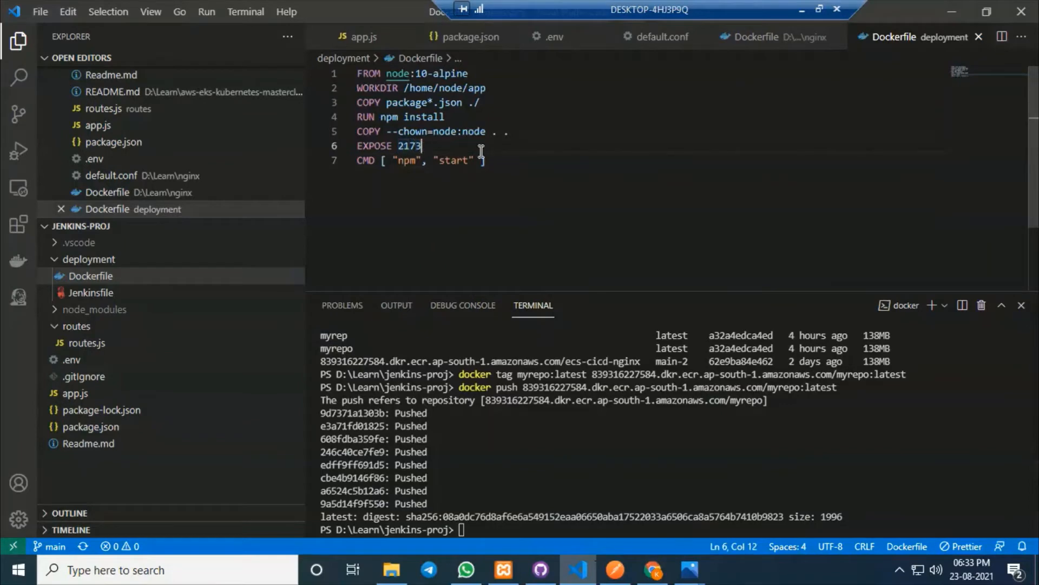
click(652, 569)
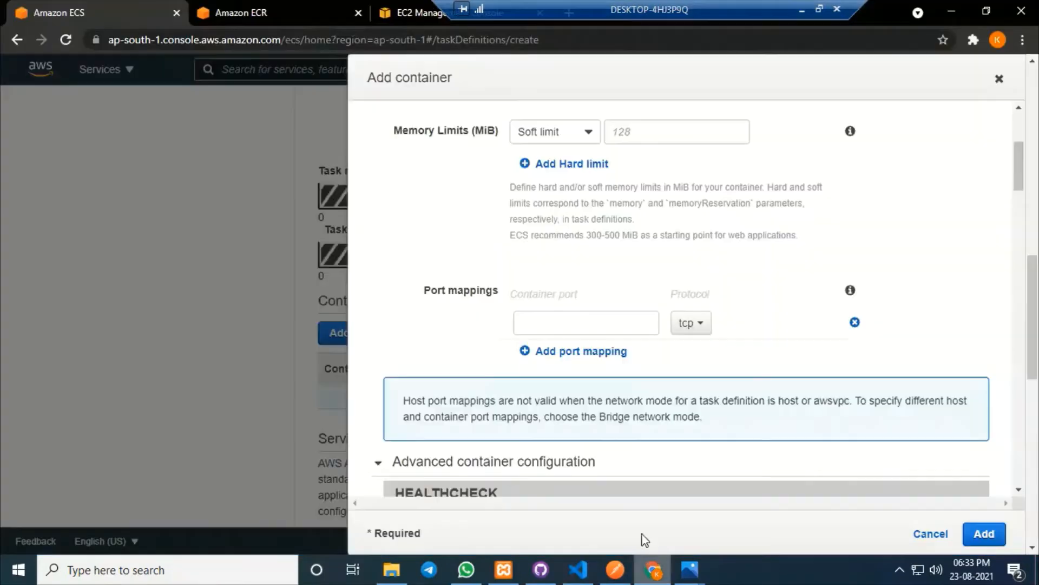
click(558, 320)
text(2173)
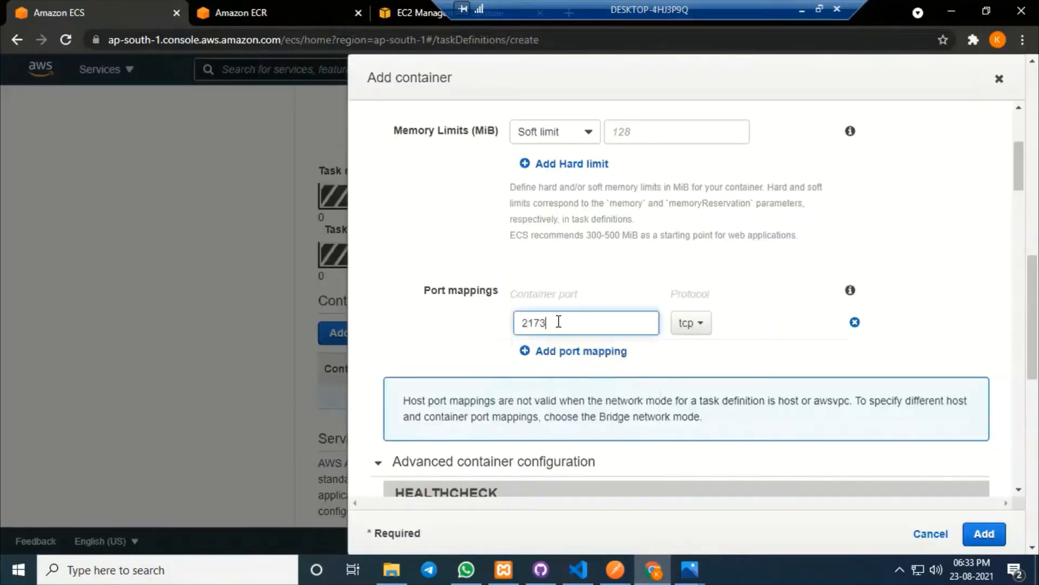
scroll(958, 339, down, 10)
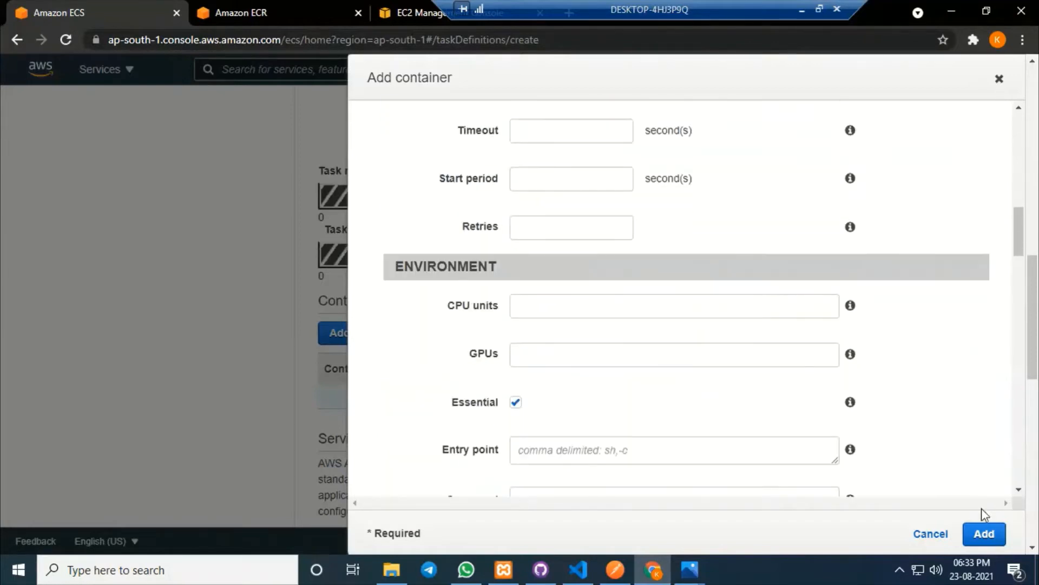
click(984, 533)
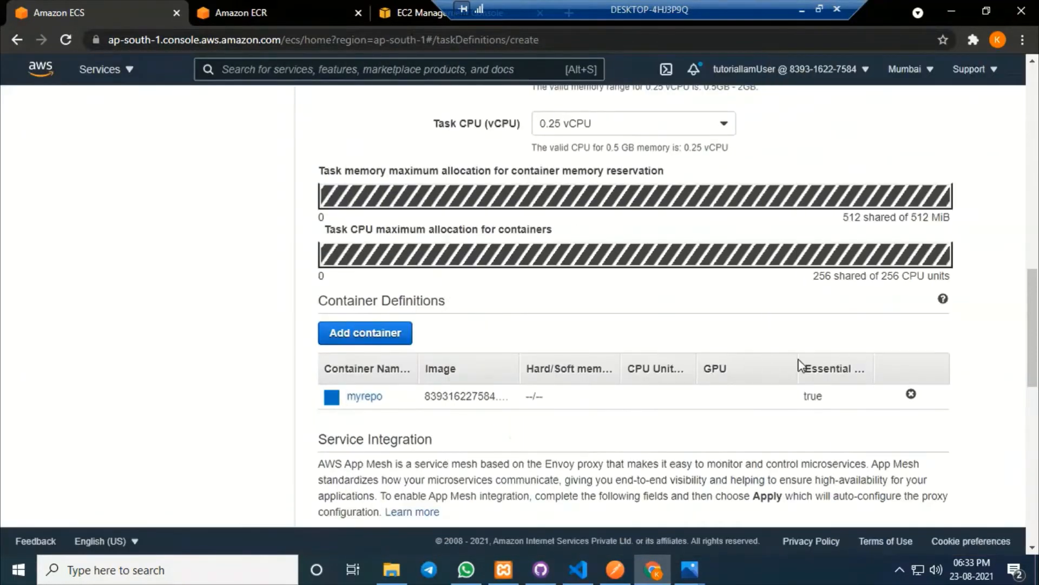
Create the task definition mytasknew and open its details page to check the revision number
scroll(969, 341, down, 10)
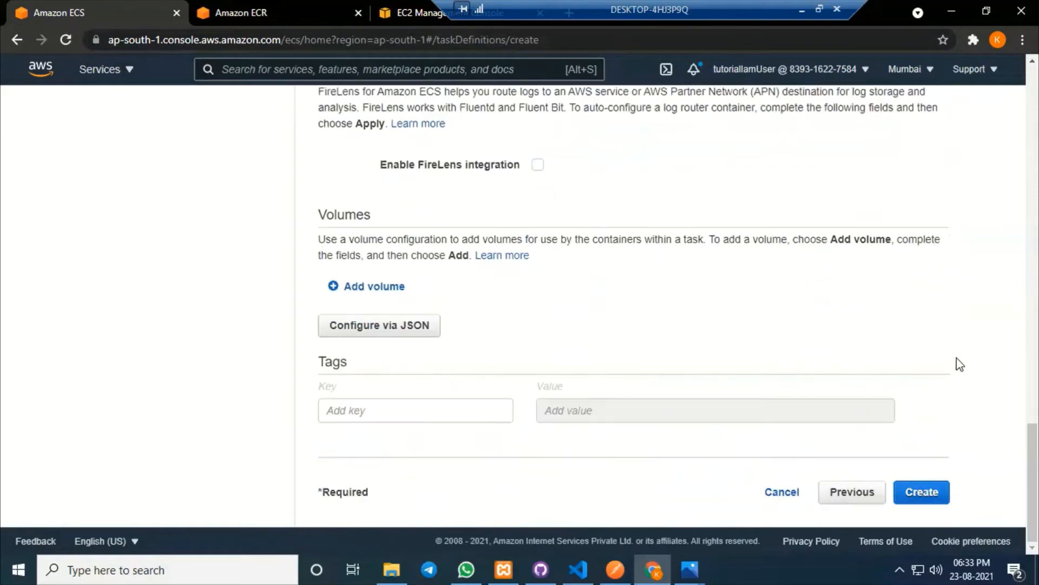
click(922, 494)
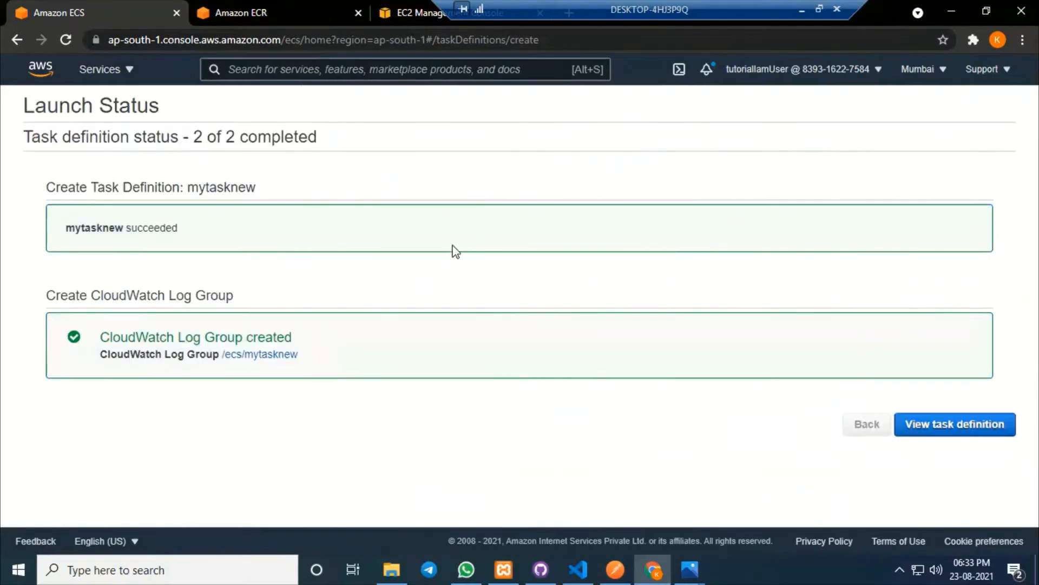
click(986, 437)
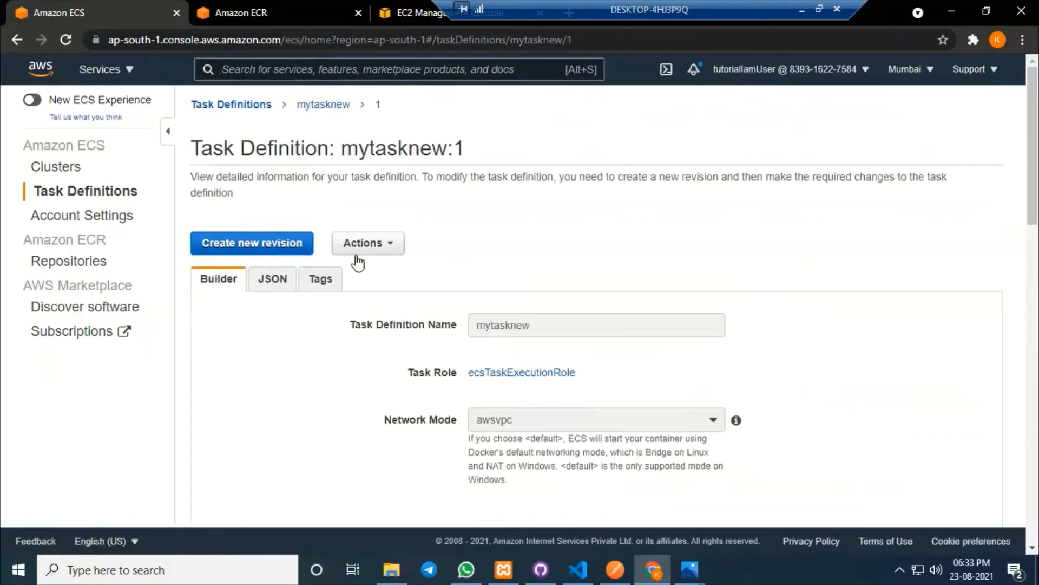
double_click(460, 148)
click(500, 144)
double_click(459, 147)
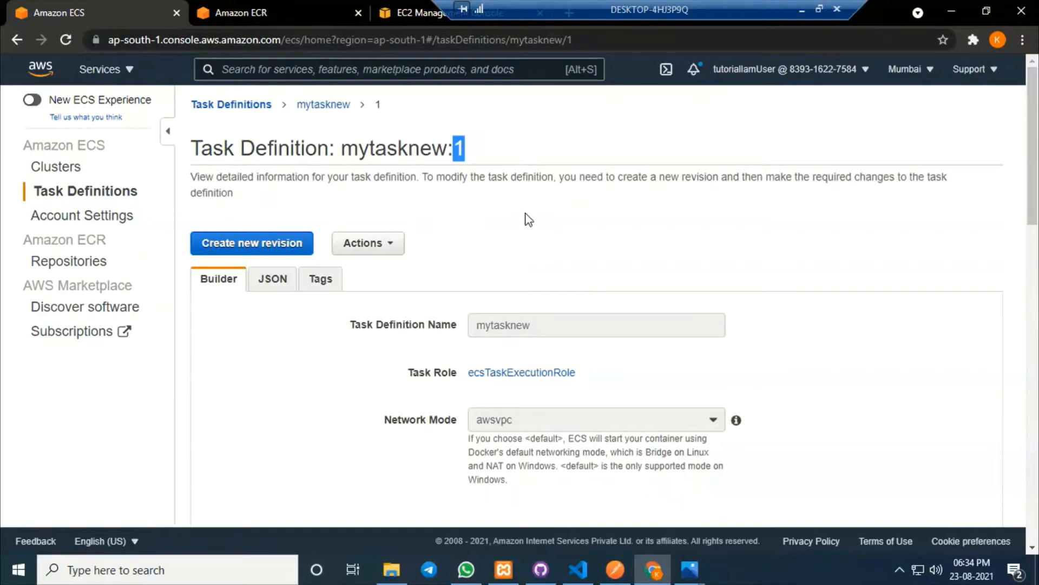
Open the details of the ECS cluster mycluster with its list of services
click(65, 166)
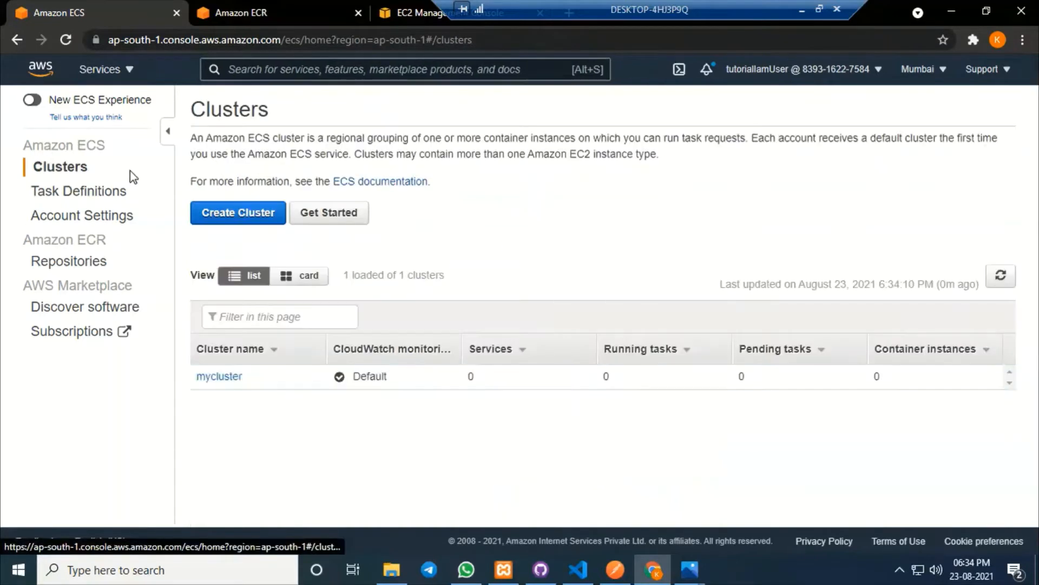
click(206, 378)
scroll(713, 295, down, 1)
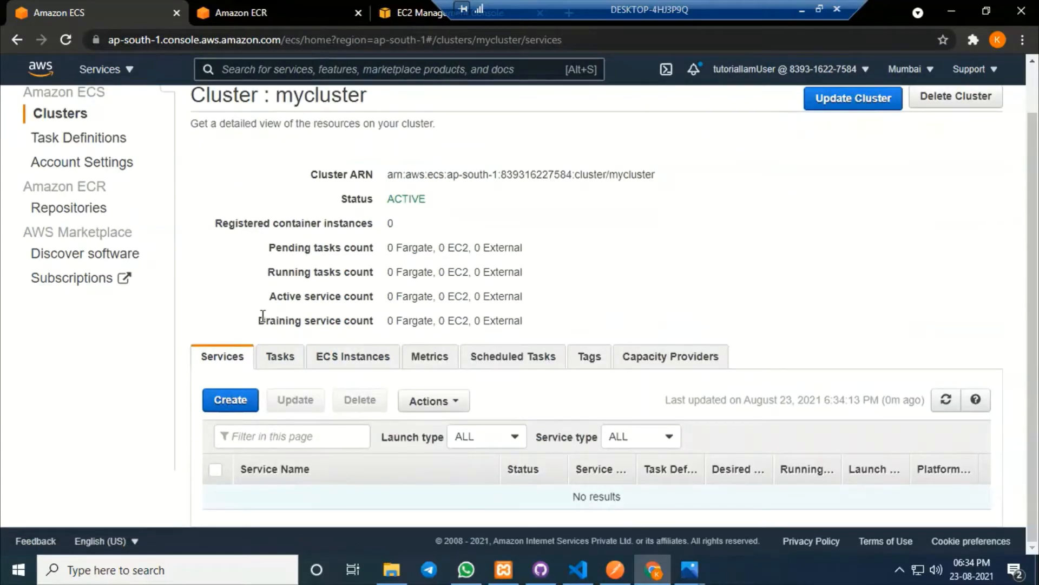
Start creating an Application Load Balancer in the EC2 console and name it myalb
drag(399, 12, 282, 5)
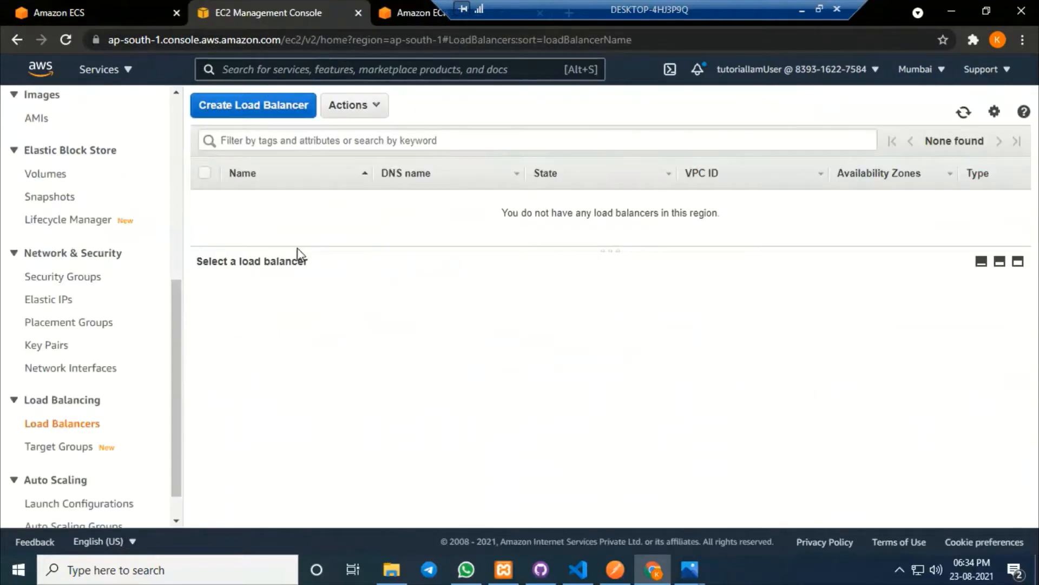
click(254, 106)
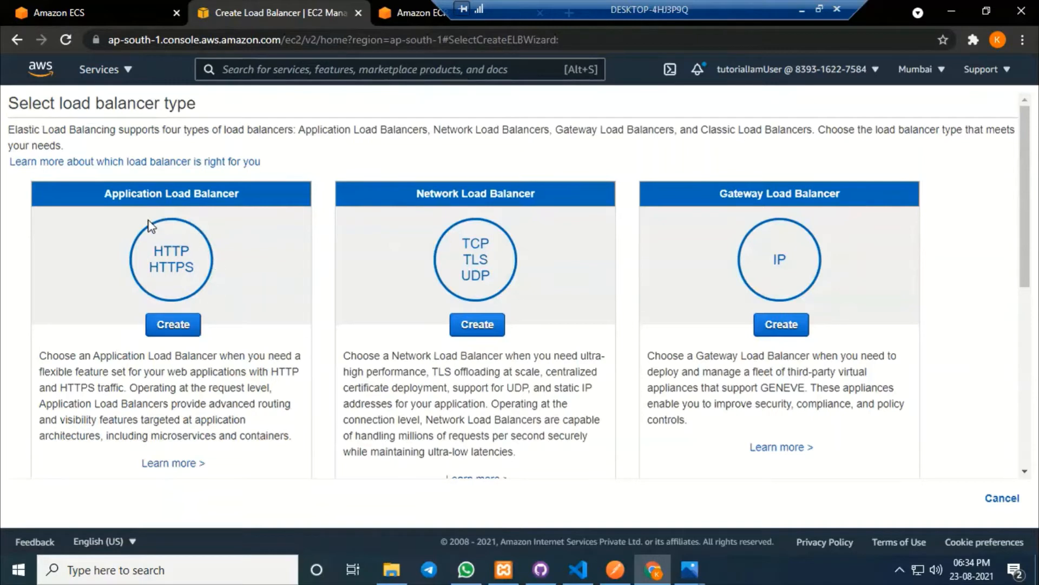
click(176, 331)
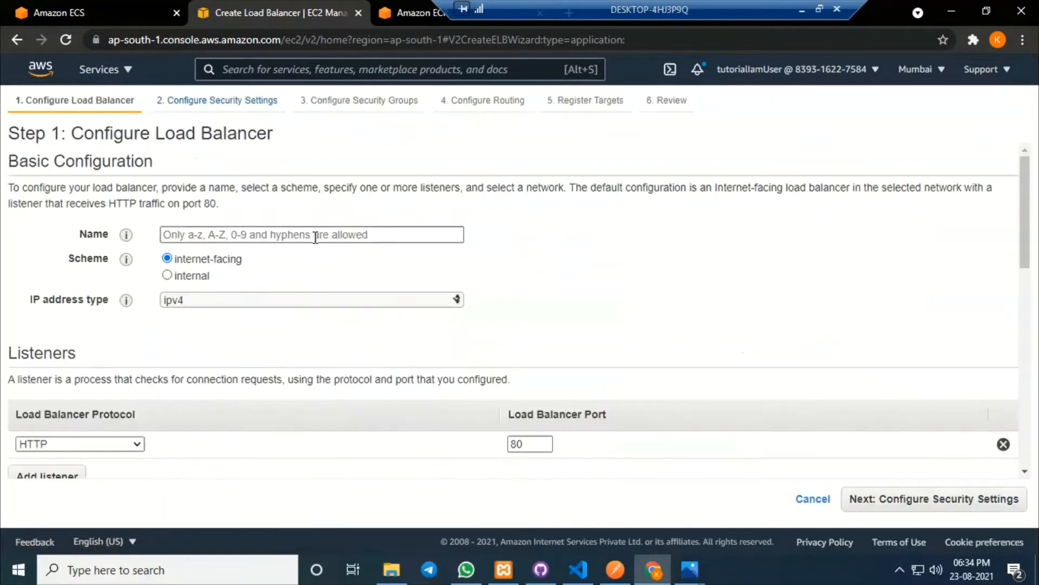
click(314, 235)
text(m)
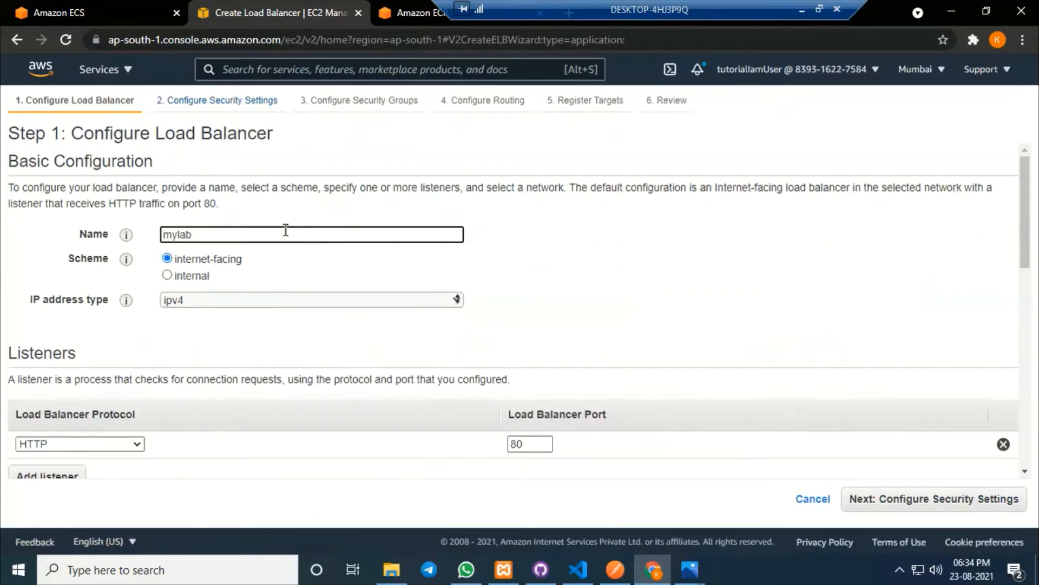
text(ylab)
double_click(177, 234)
text(mya)
Keep the HTTP listener on port 80 and enable the availability zones ap-south-1a, ap-south-1b and ap-south-1c for the load balancer
scroll(653, 325, down, 1)
drag(539, 367, 509, 370)
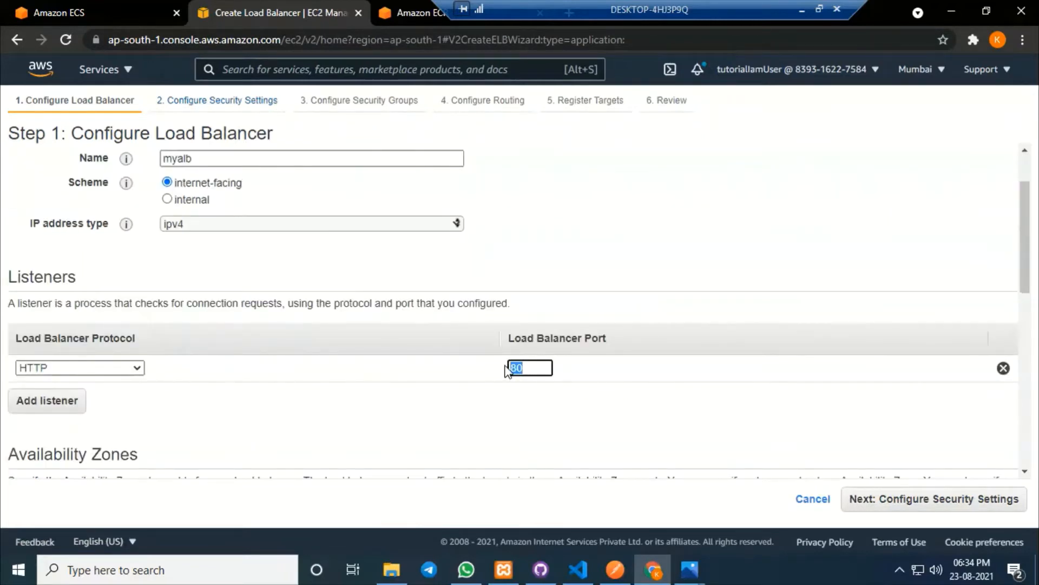
click(602, 389)
scroll(547, 335, down, 3)
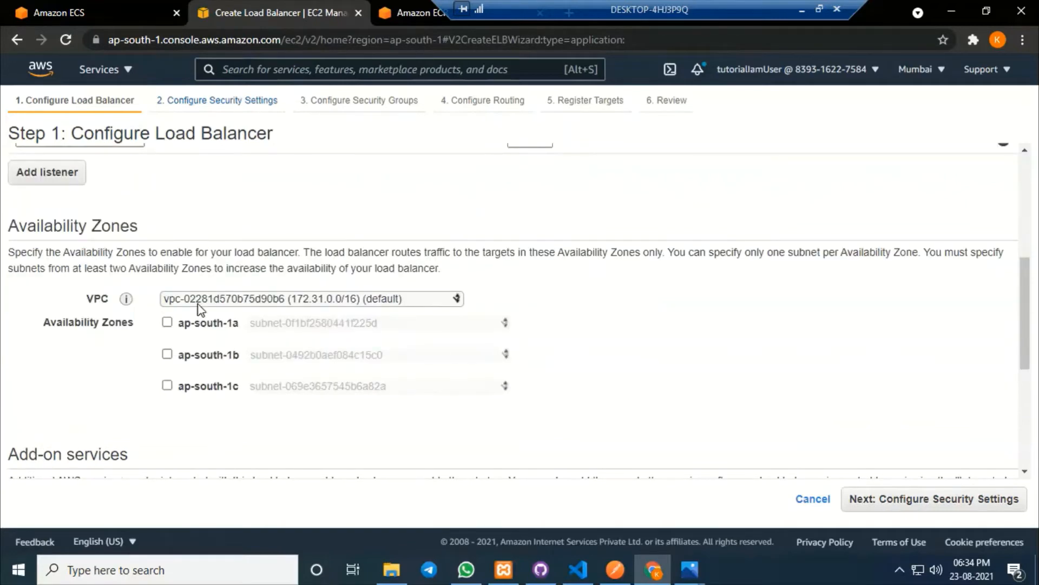
click(167, 321)
click(167, 378)
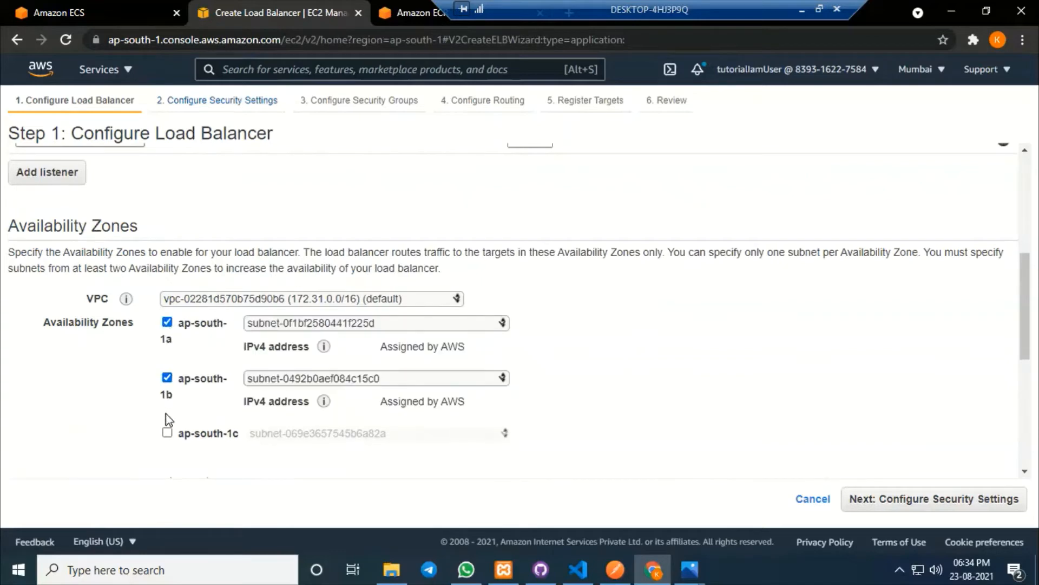
click(167, 431)
scroll(749, 383, down, 5)
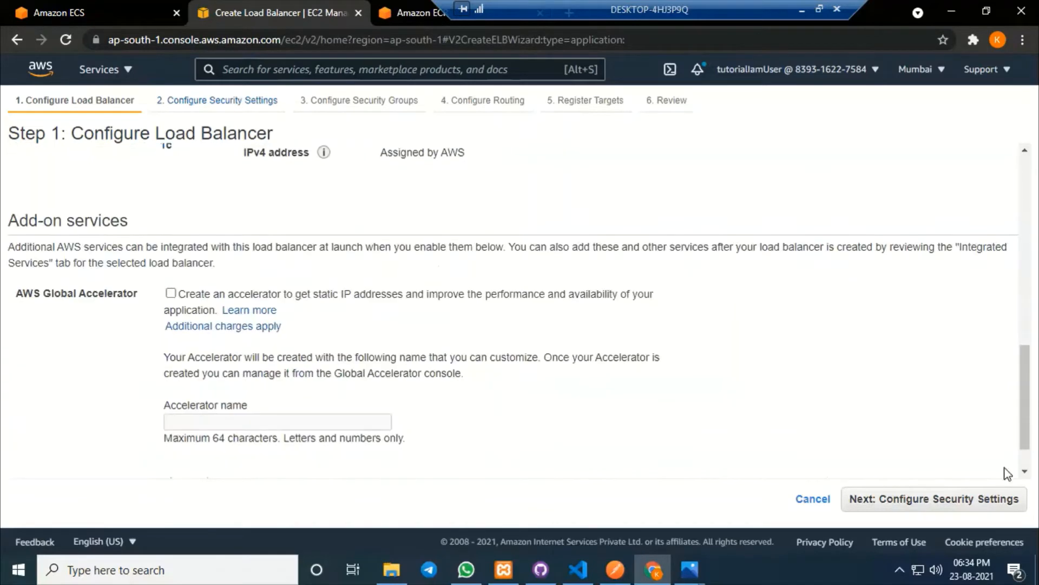
click(1011, 504)
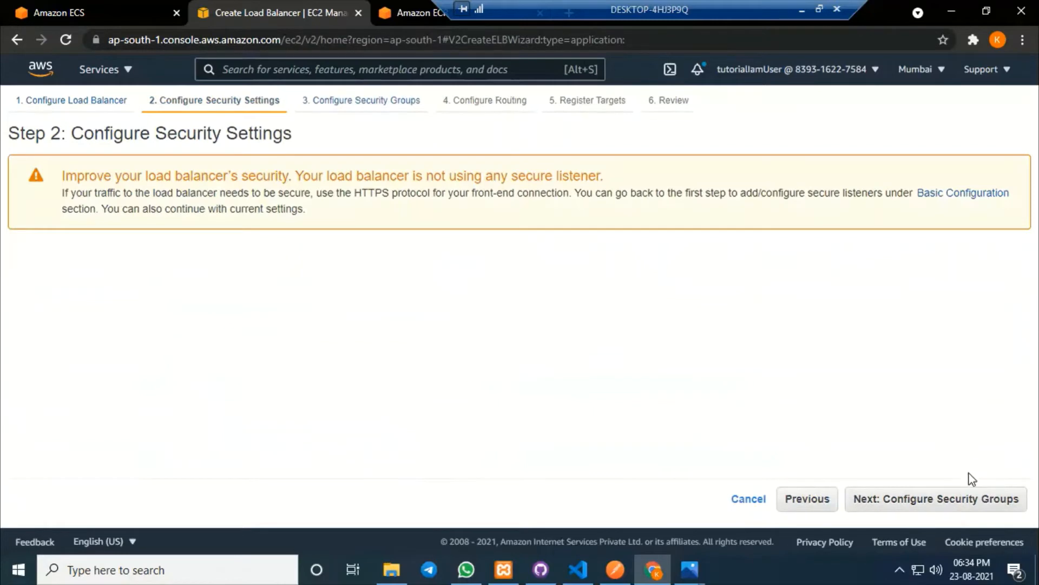
Assign a new security group to the load balancer with an HTTP rule on port 80 and source Anywhere
click(968, 494)
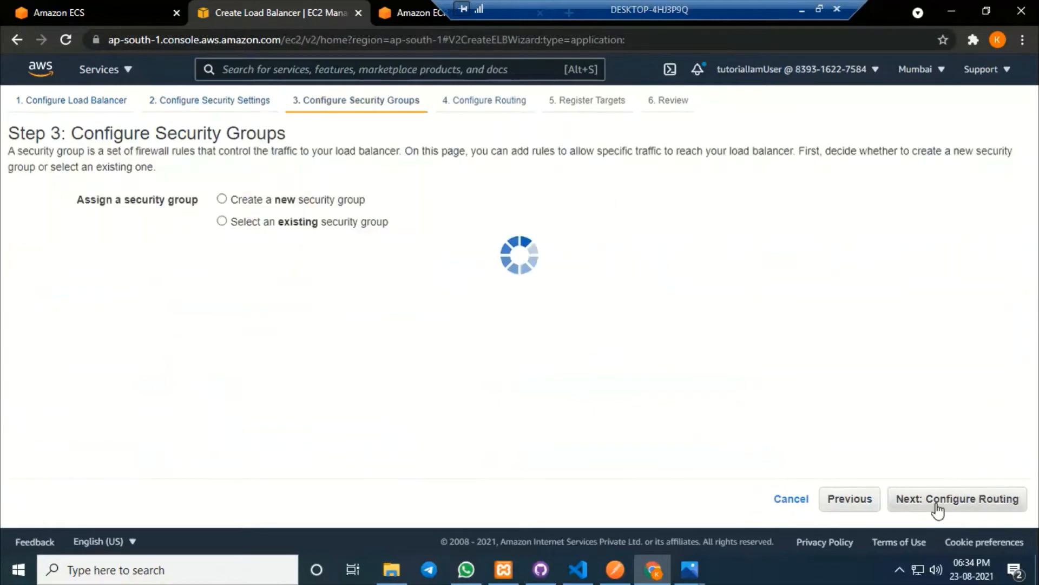
click(222, 199)
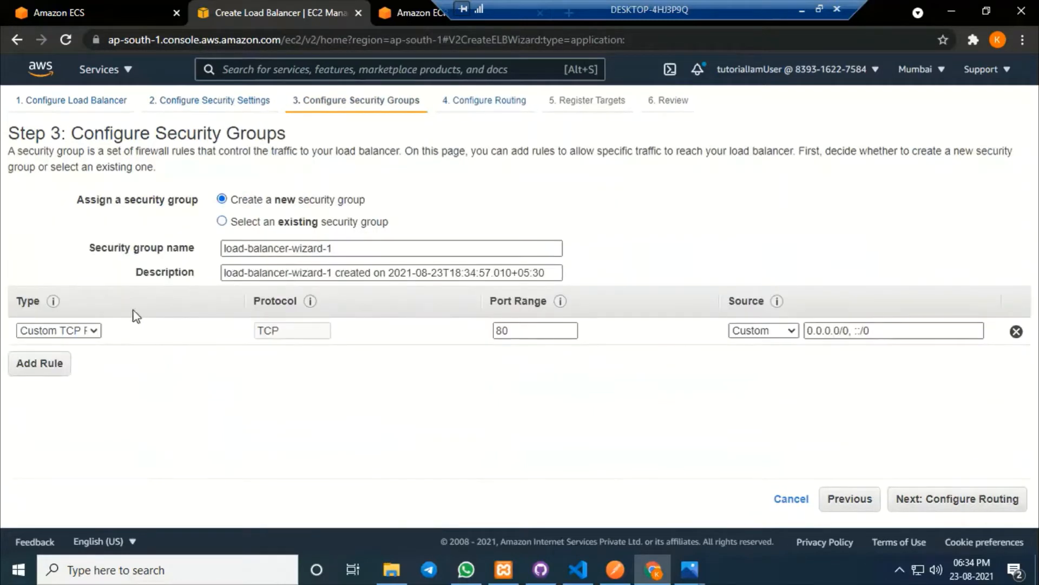
click(93, 330)
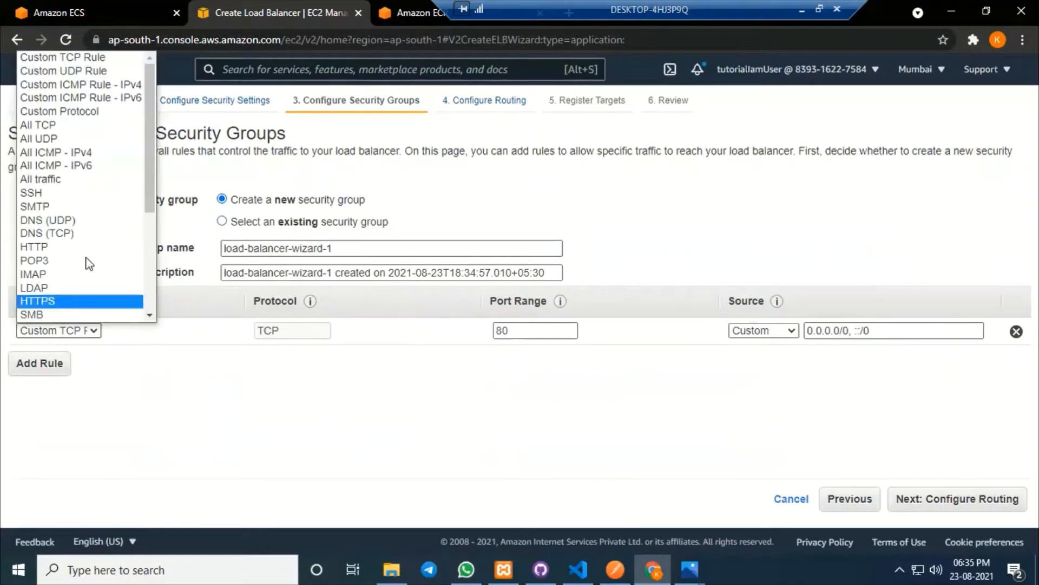
click(56, 248)
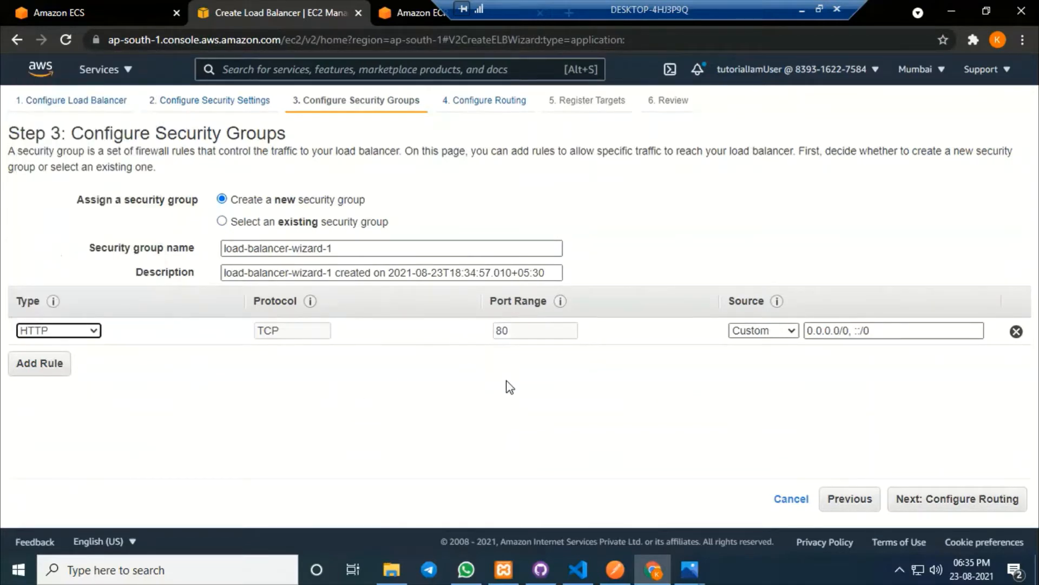
double_click(512, 331)
click(566, 390)
click(790, 332)
click(772, 358)
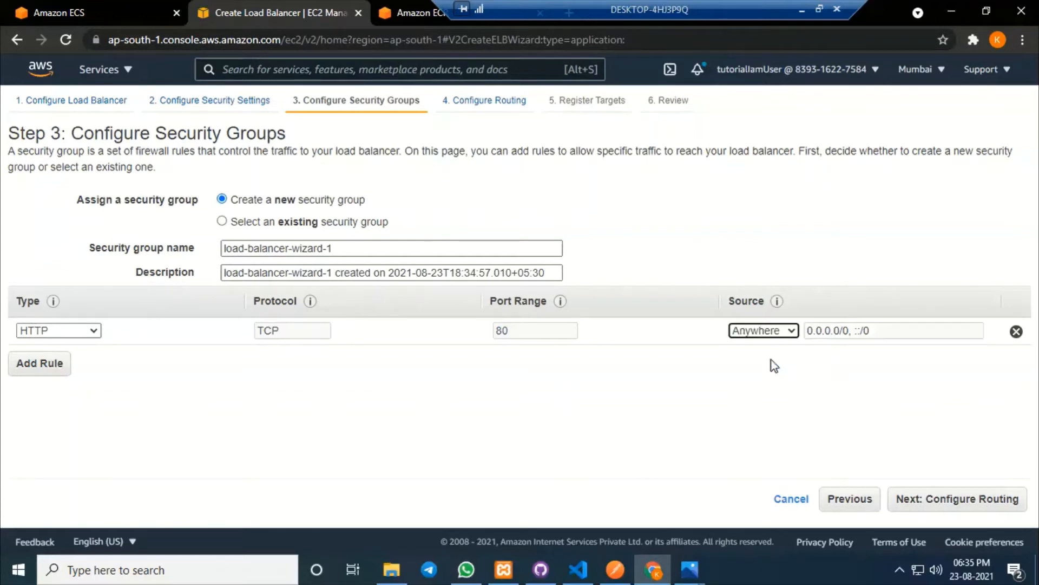
click(673, 381)
click(949, 501)
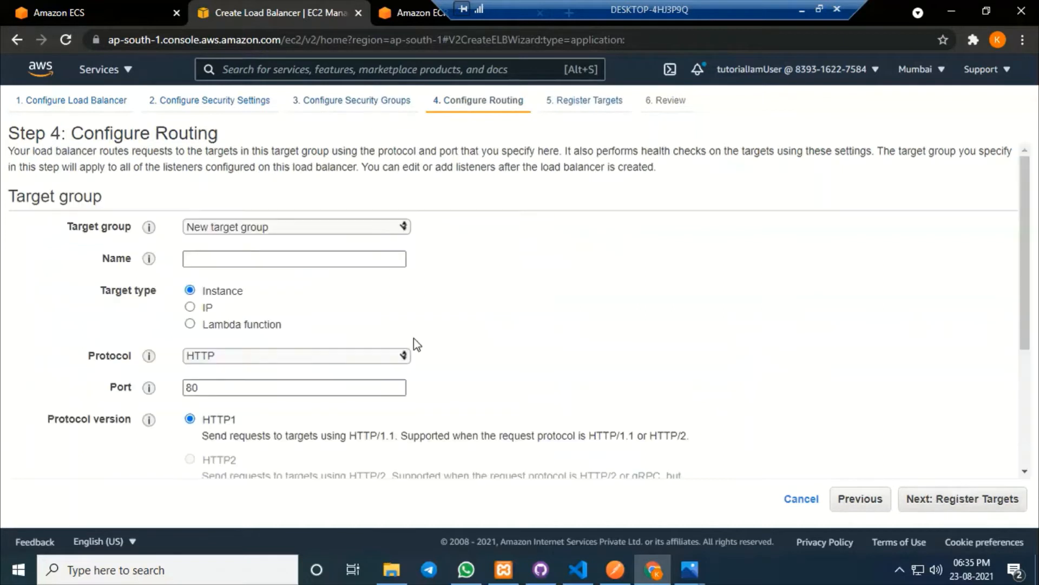
Configure a new target group named myalbtg with target type IP, keeping protocol HTTP, port 80 and health check path /
click(290, 258)
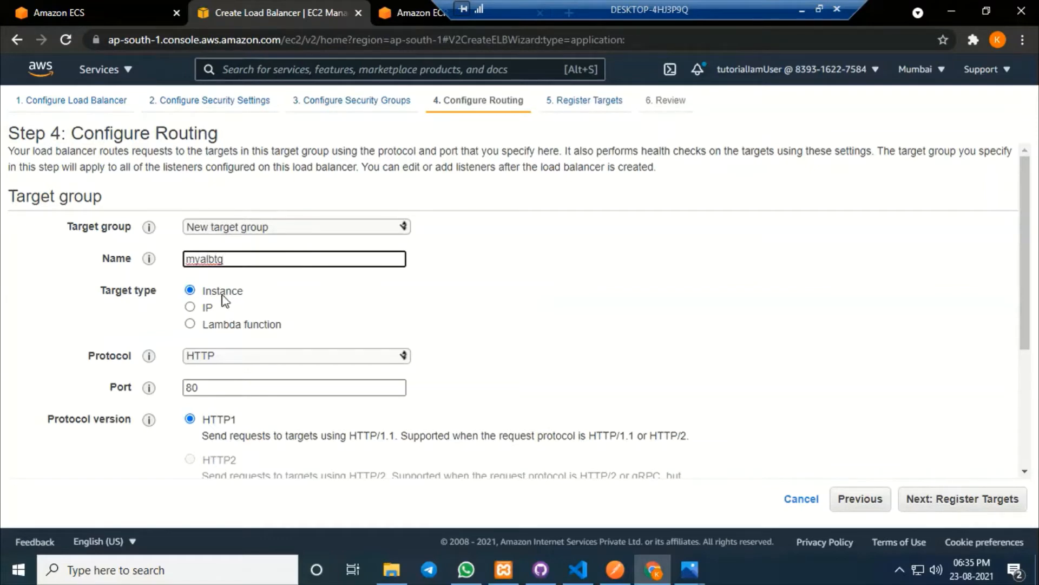
click(189, 307)
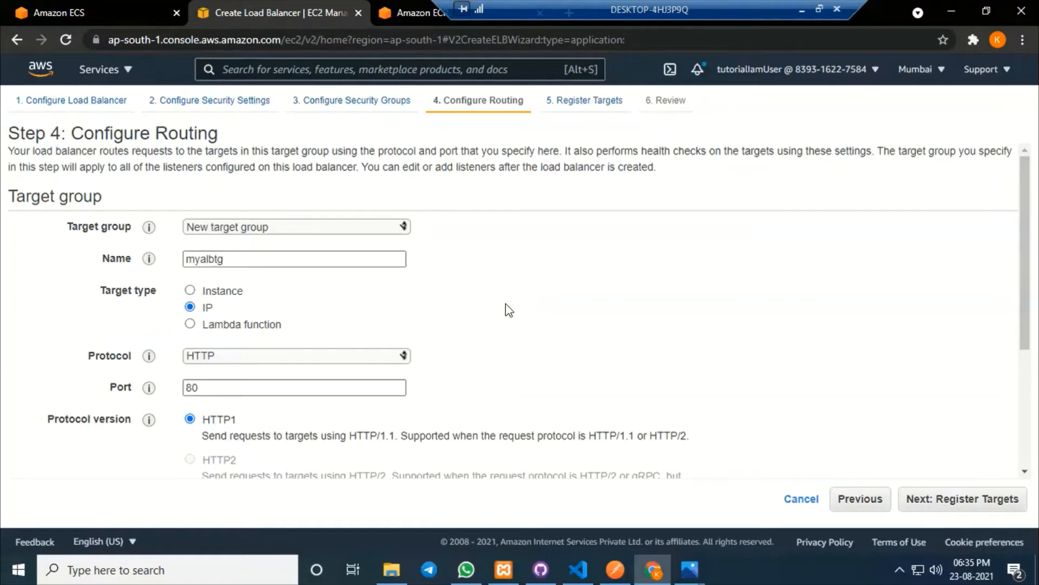
scroll(503, 349, down, 3)
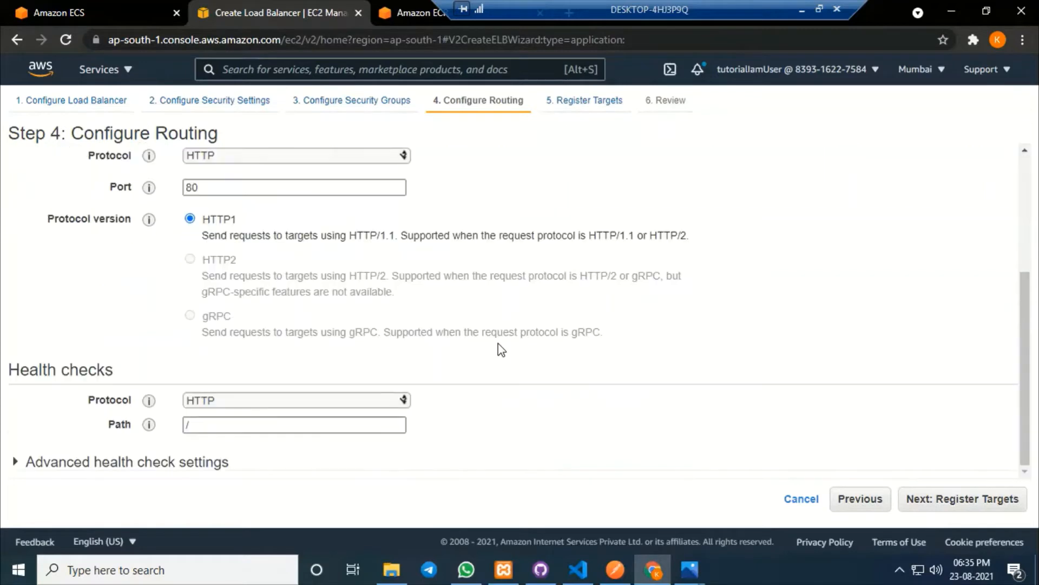
click(954, 498)
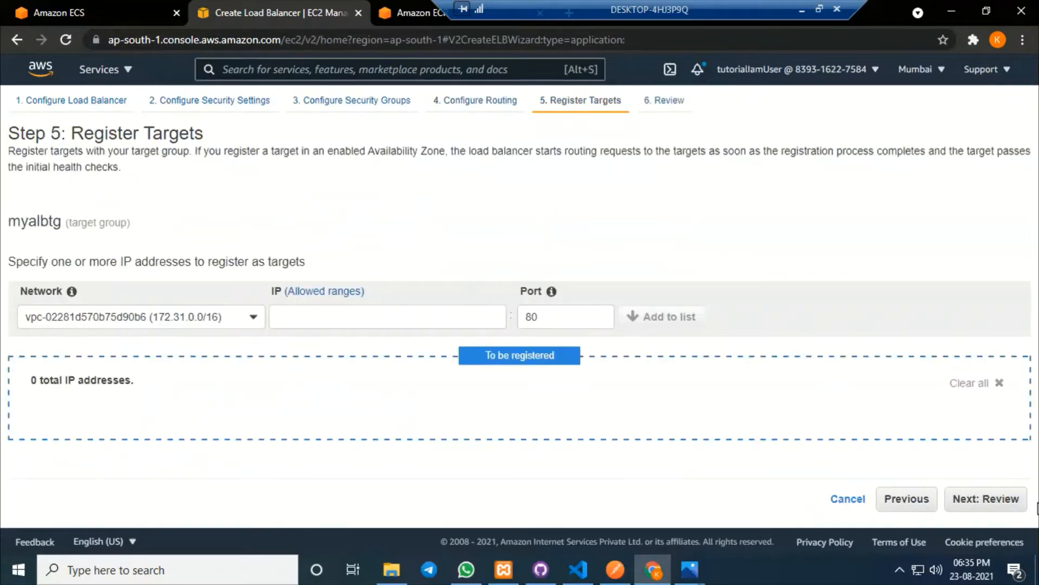
Create the load balancer without registering any IP targets and return to the load balancer list
click(1005, 505)
scroll(874, 362, down, 4)
click(994, 505)
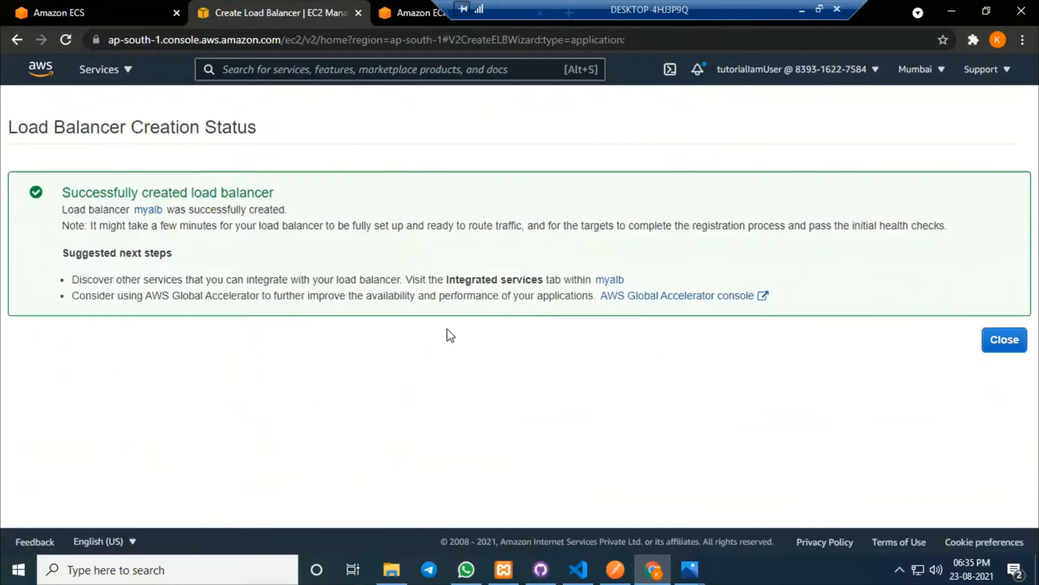
click(1003, 340)
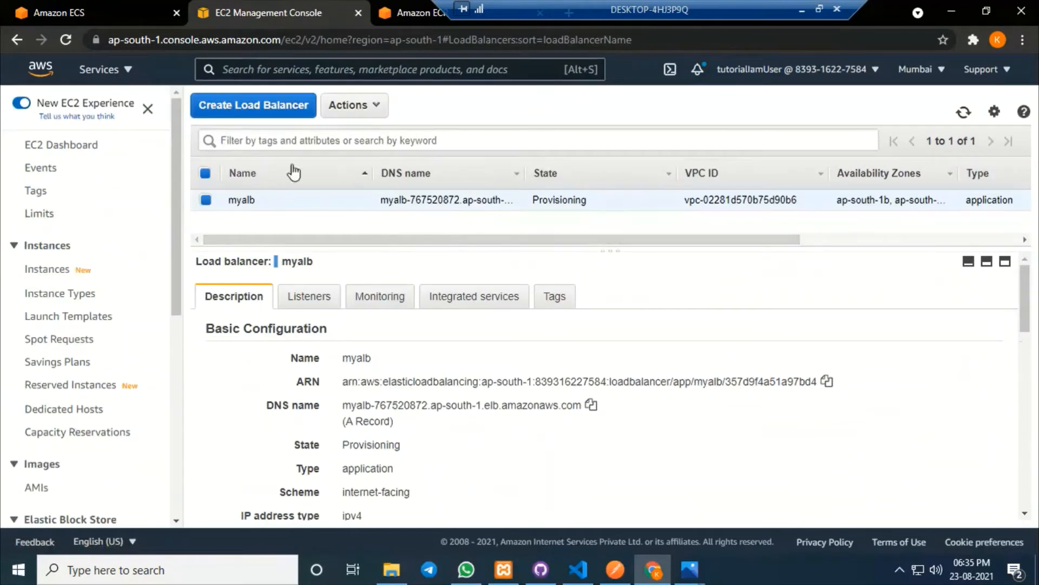
Start a new service in mycluster with launch type FARGATE and name it myservice
click(85, 7)
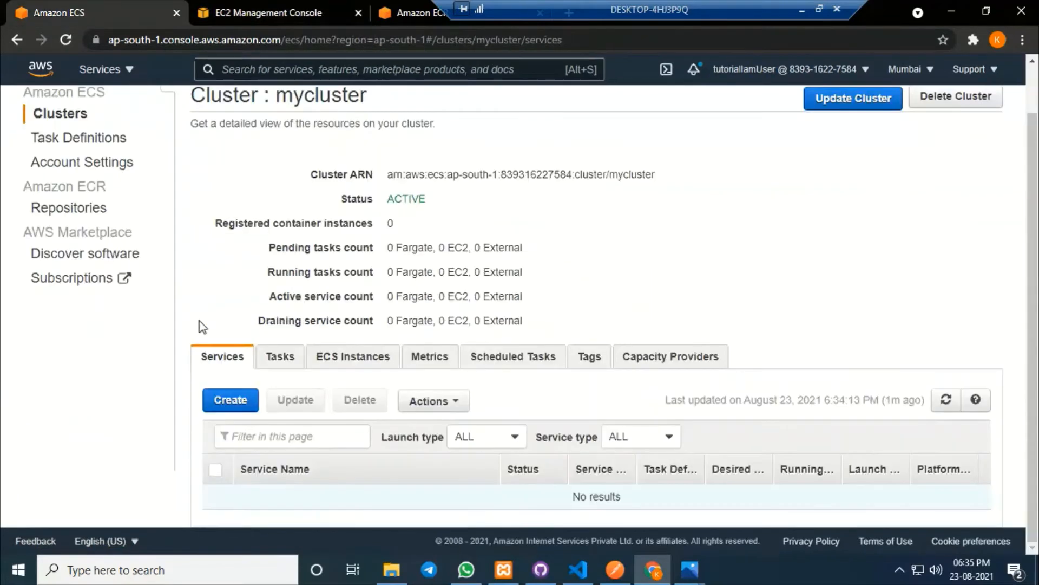
click(234, 402)
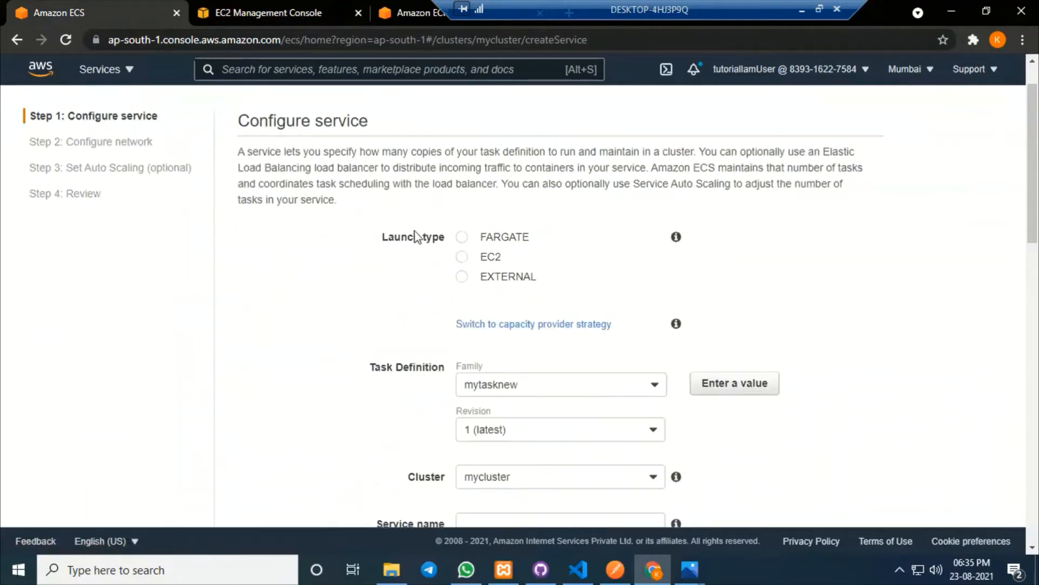
click(463, 237)
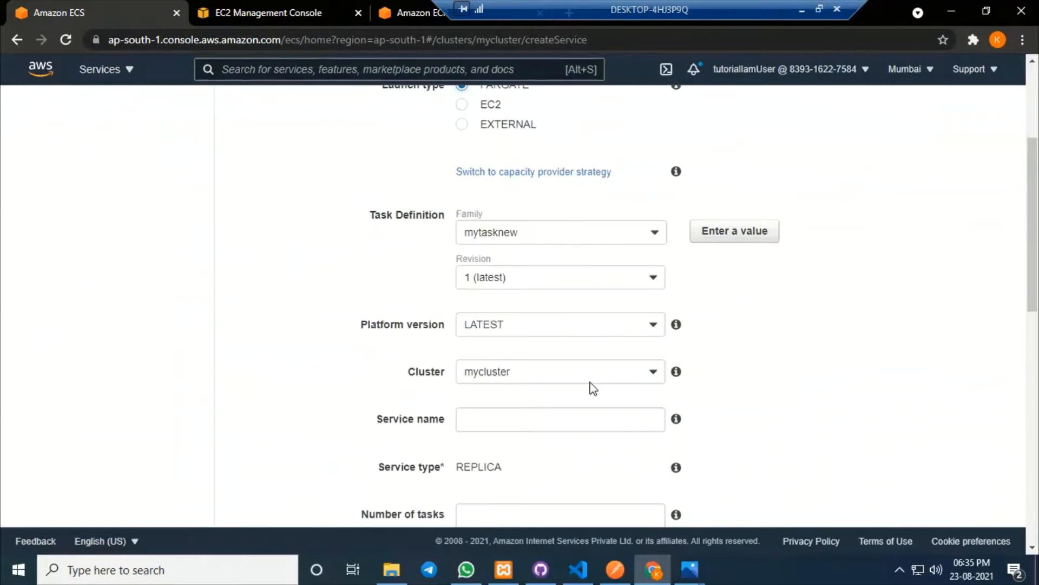
click(541, 428)
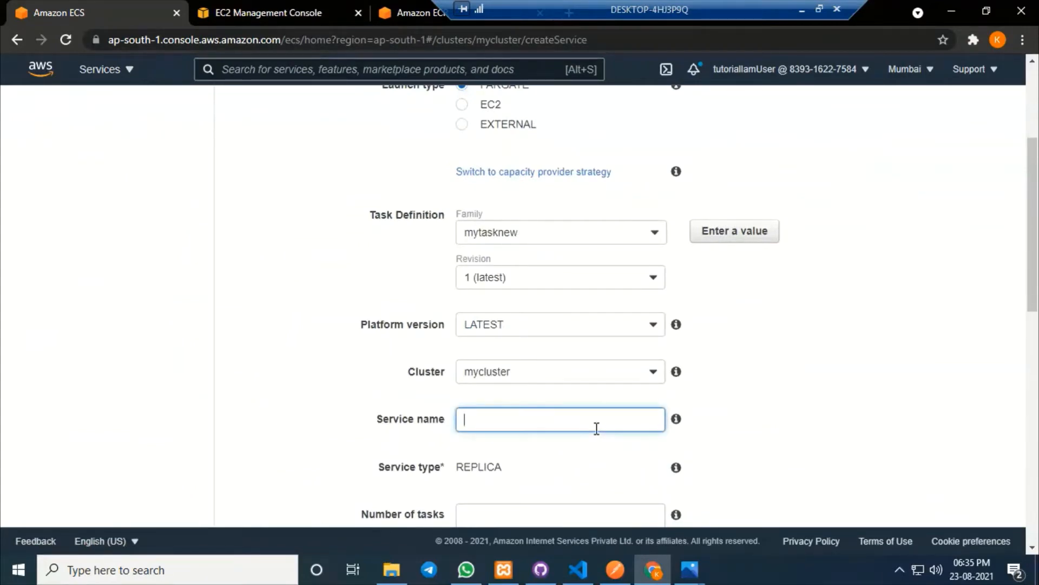
text(myservice)
click(920, 391)
scroll(918, 392, down, 4)
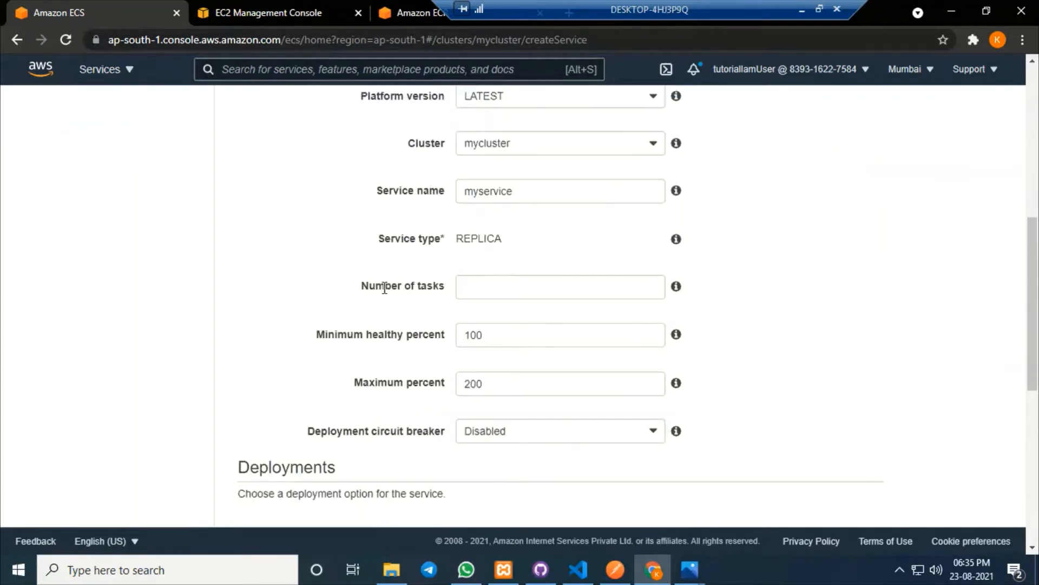
Set the service's number of tasks to 1 and its minimum healthy percent to 0
click(491, 288)
text(1)
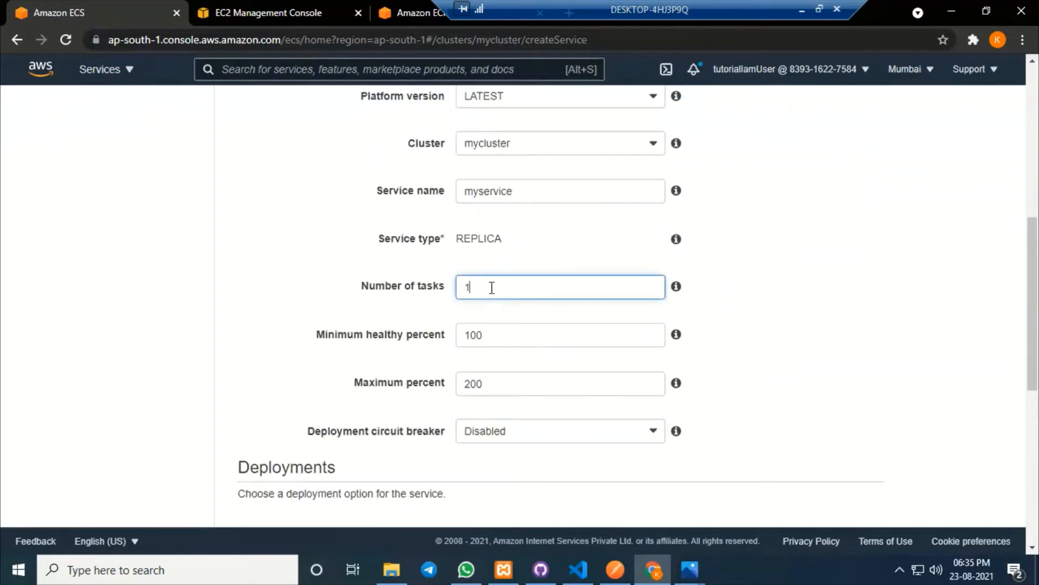
click(874, 321)
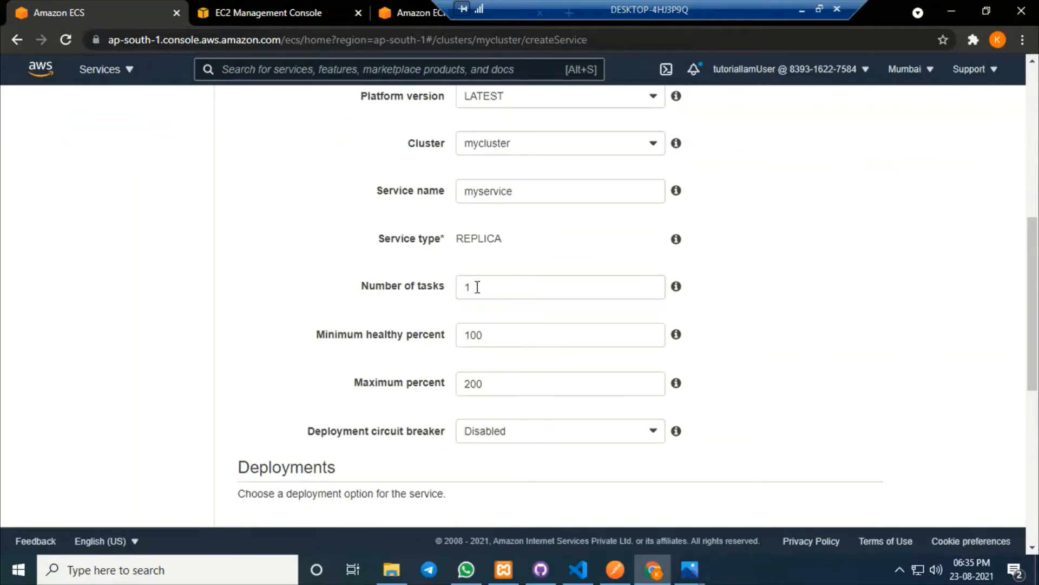
double_click(511, 330)
text(0)
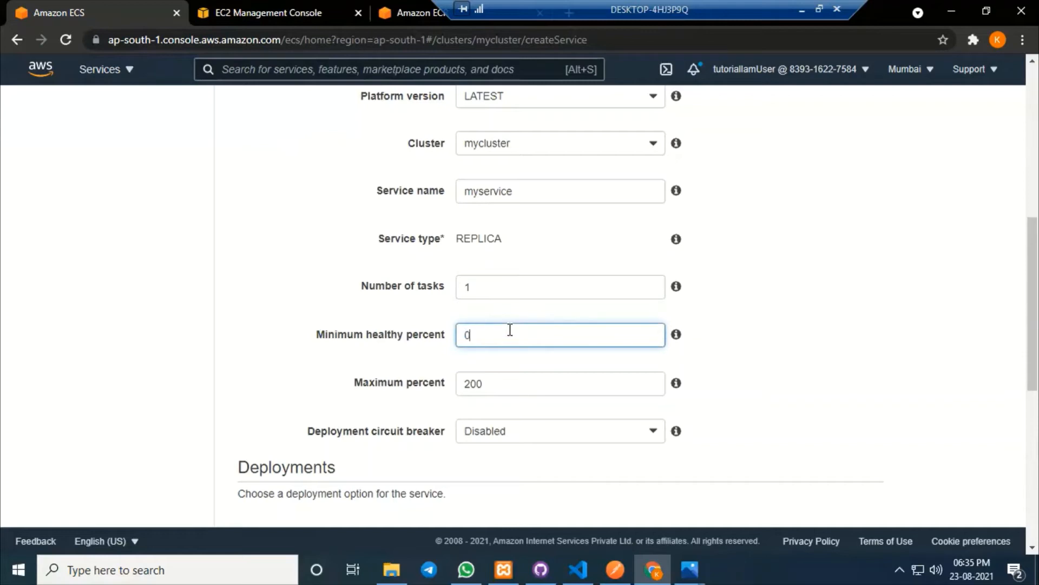
Set the service's maximum percent to 1 and proceed to network configuration, keeping the rolling update deployment type
double_click(501, 389)
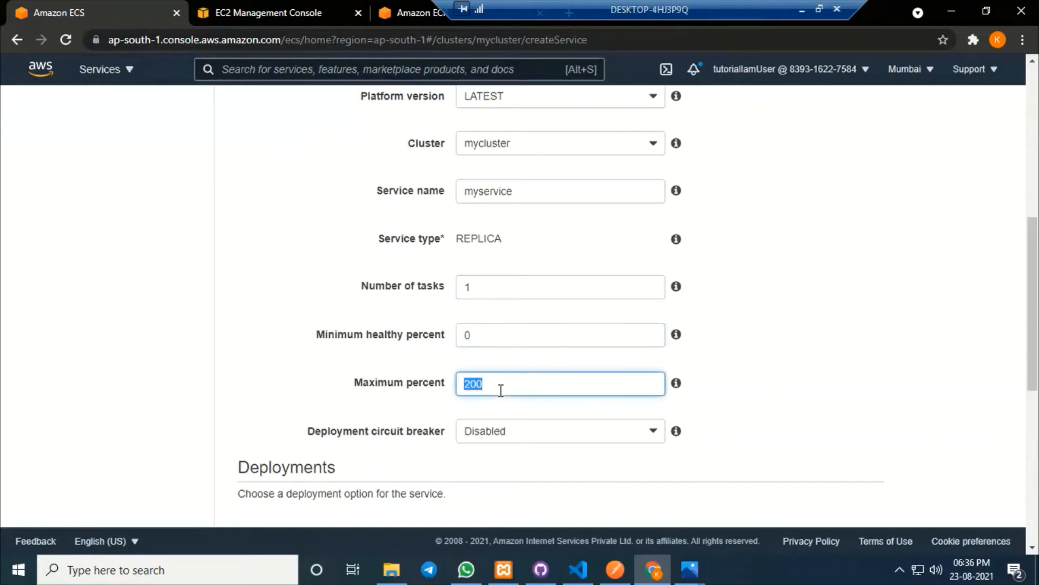
text(1)
drag(359, 383, 484, 384)
click(831, 386)
scroll(821, 379, down, 5)
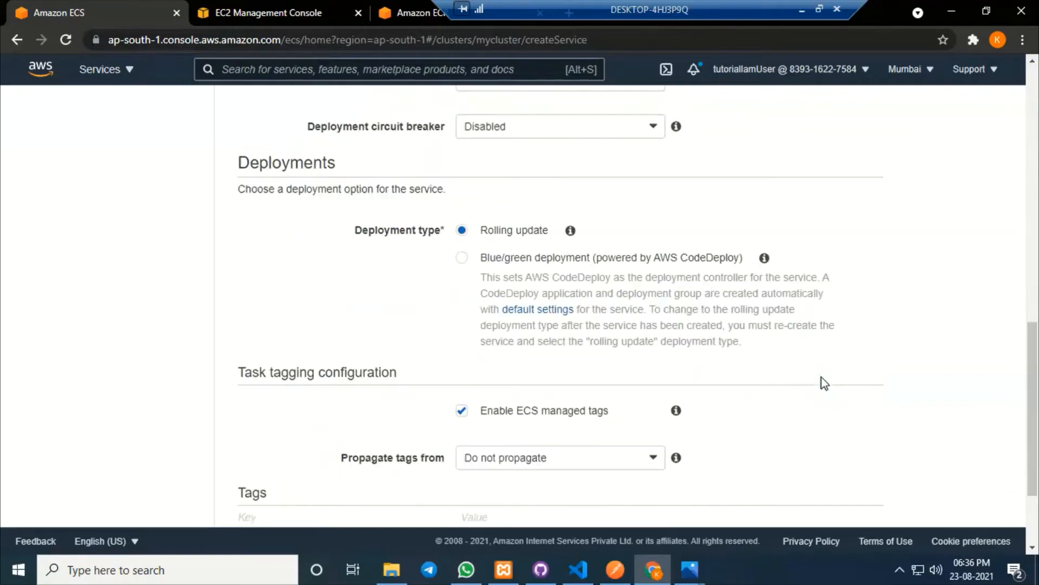
scroll(823, 380, down, 3)
click(864, 500)
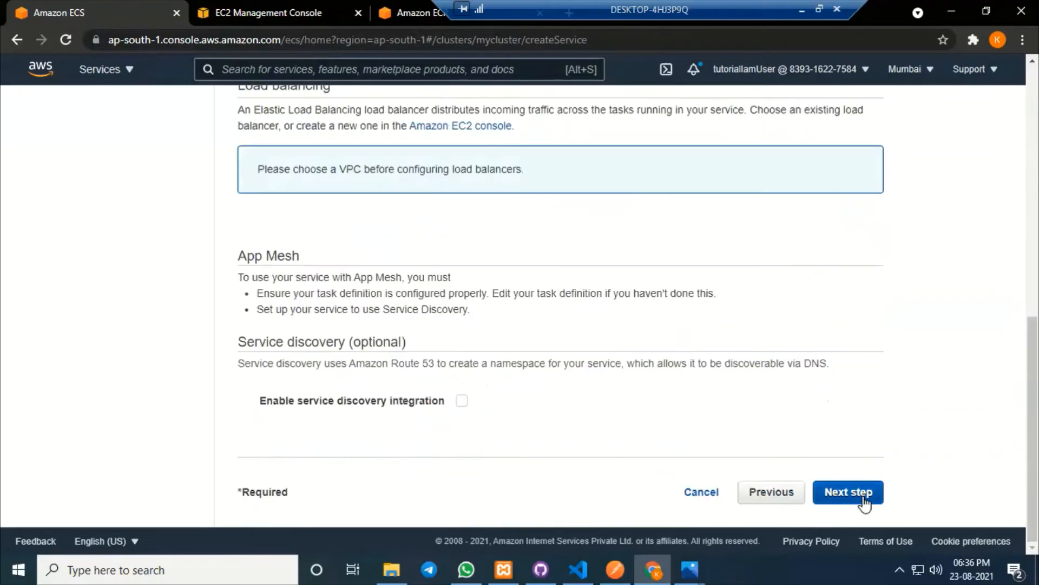
Check myalb's VPC in the EC2 console and choose the same one, vpc-02281d570b75d90b6, as the service's cluster VPC
scroll(606, 373, up, 10)
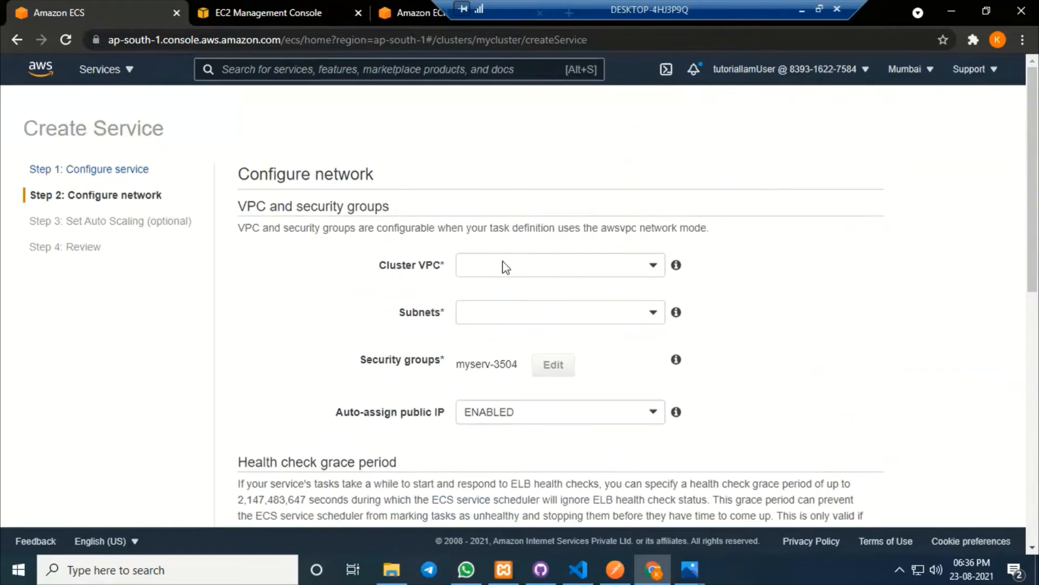
drag(379, 265, 436, 272)
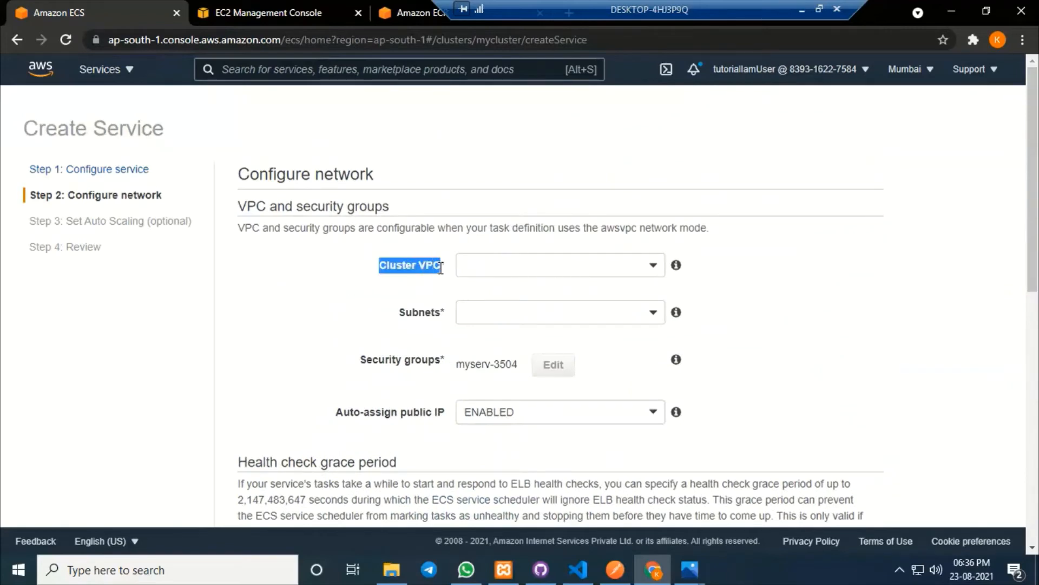
click(399, 292)
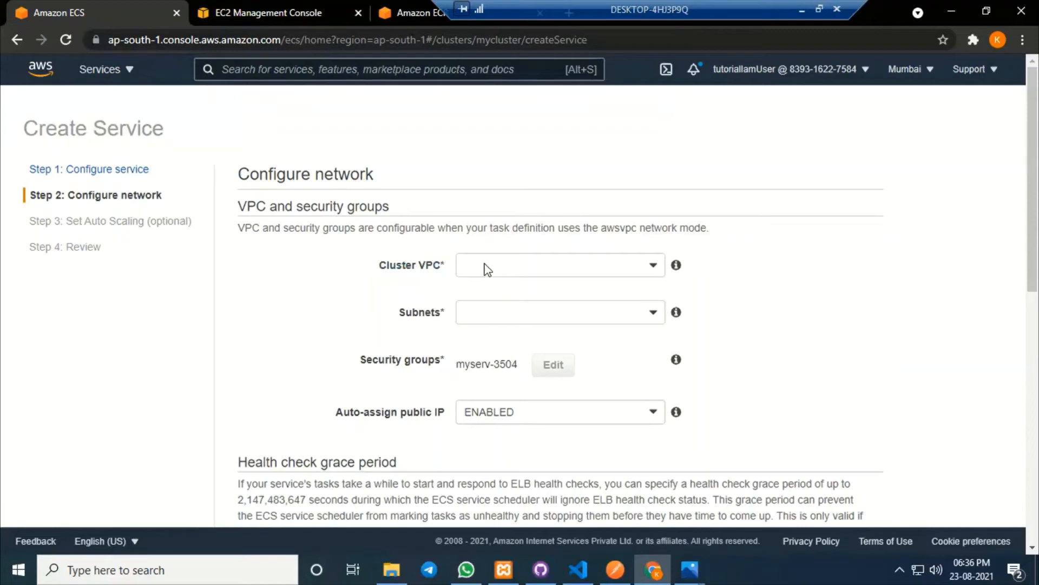
key(ctrl+Tab)
scroll(519, 402, down, 5)
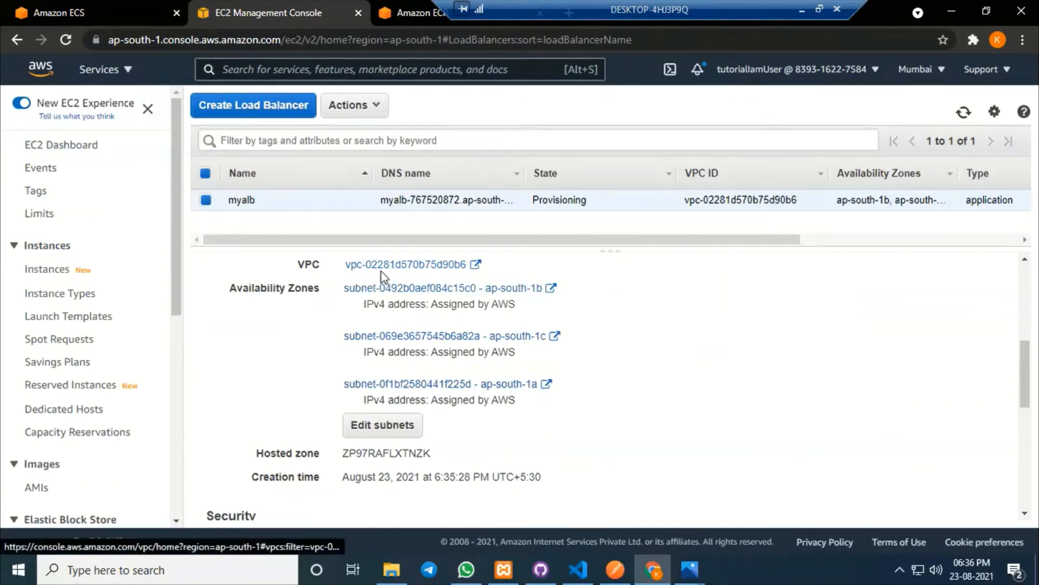
click(52, 6)
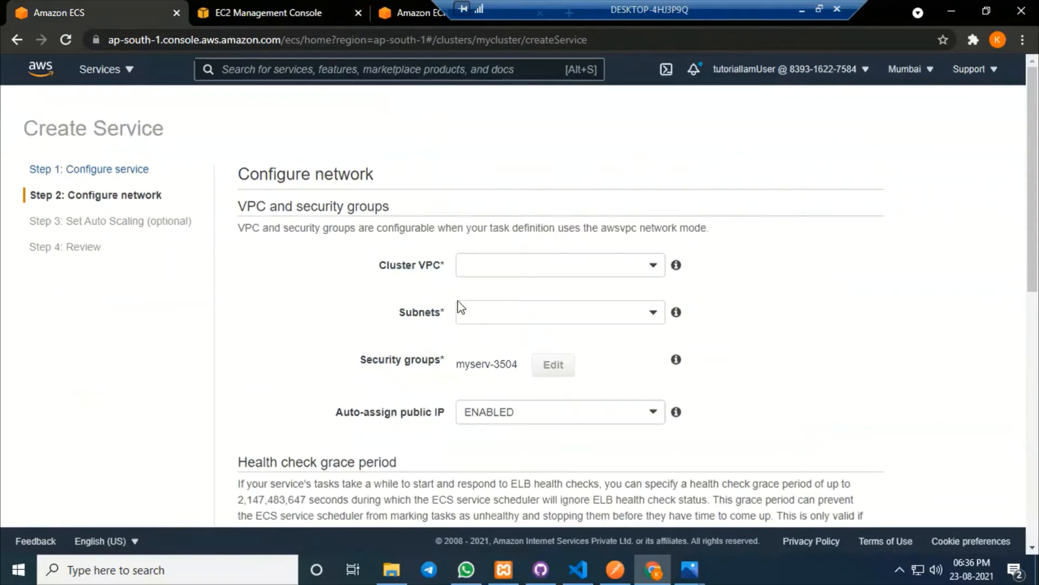
click(578, 266)
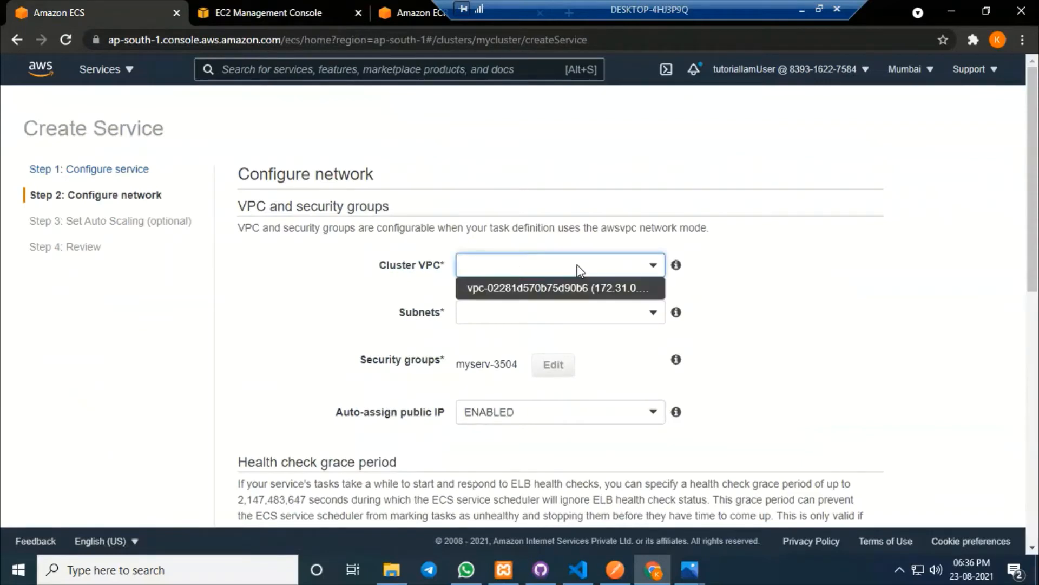
click(557, 292)
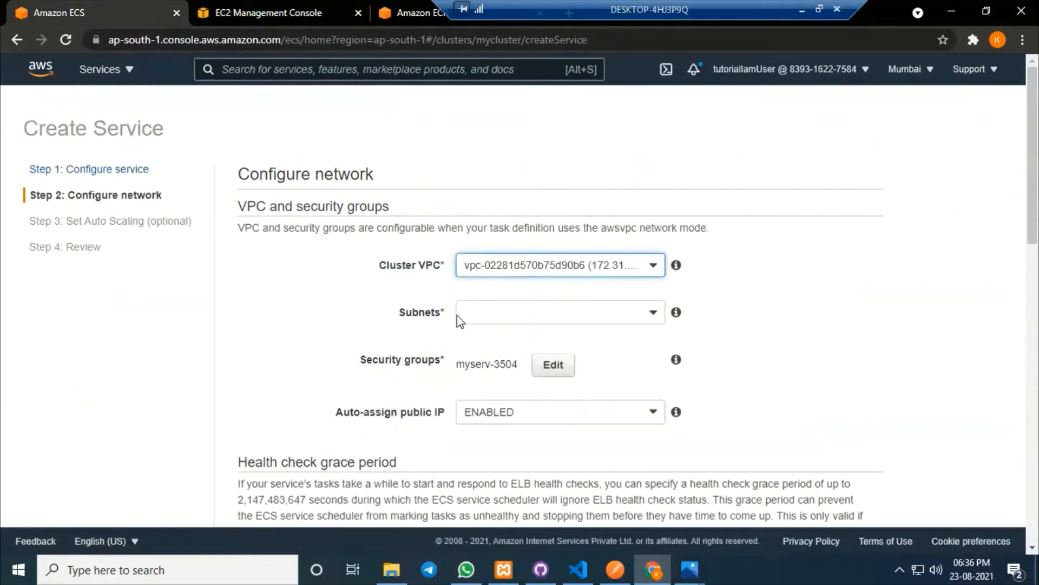
Add the three subnets in ap-south-1b, ap-south-1c and ap-south-1a to the service's network configuration
click(570, 312)
click(541, 355)
click(532, 383)
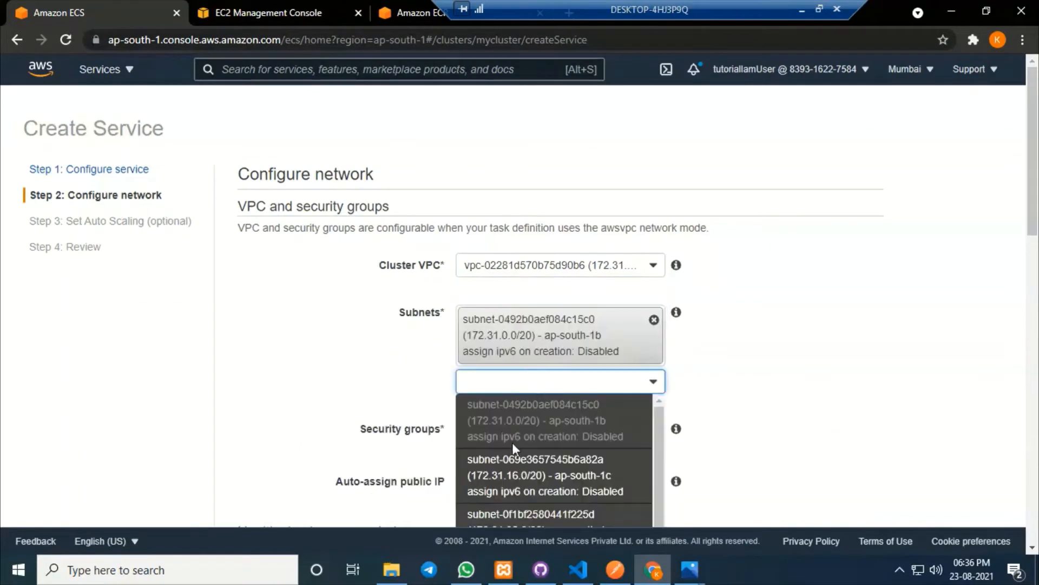
click(520, 469)
scroll(536, 298, down, 3)
click(535, 295)
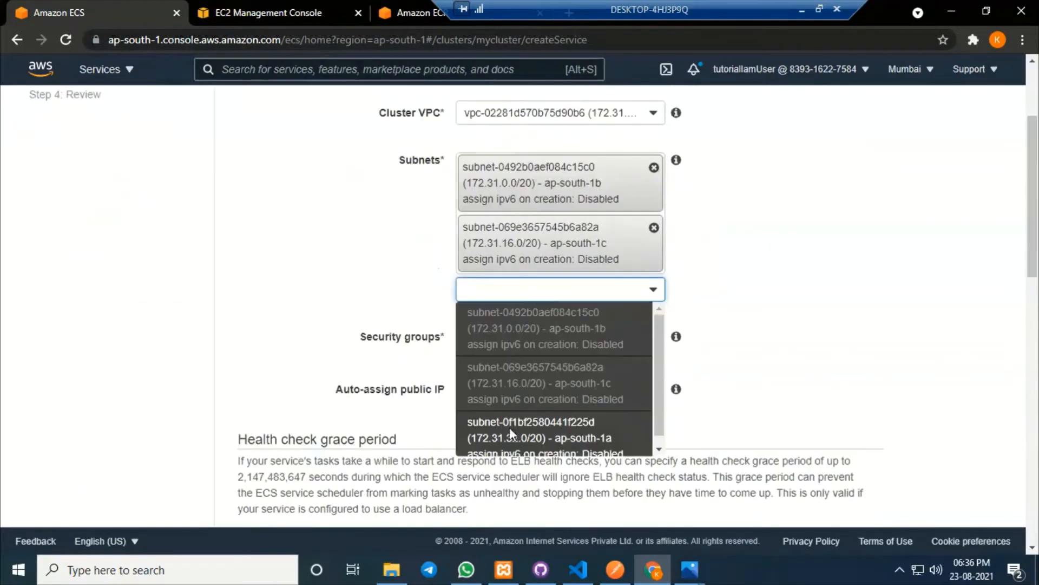
click(509, 427)
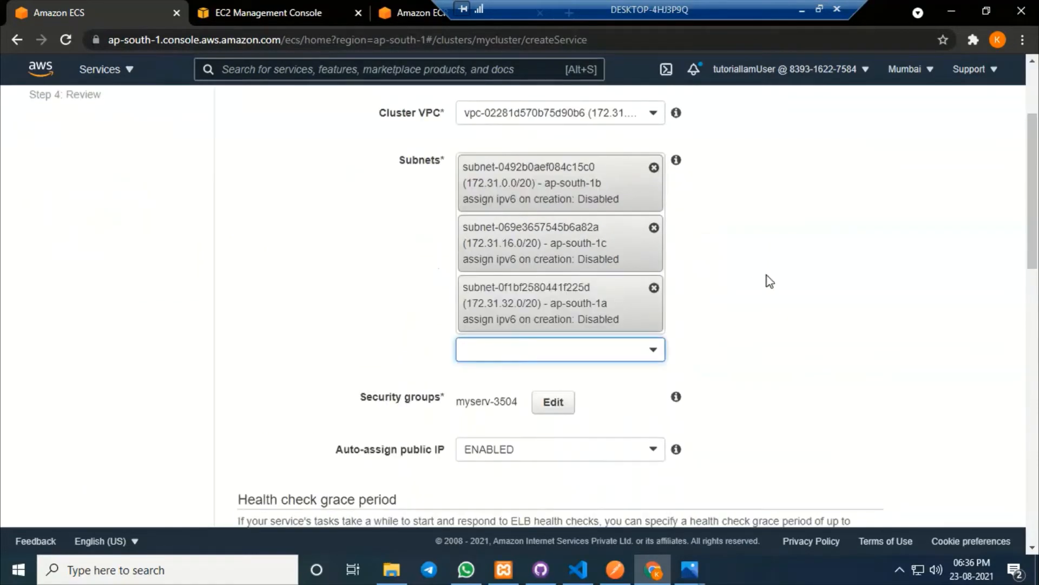
Open the service's security group configuration and name the new security group myservicesg
scroll(637, 413, down, 1)
click(553, 324)
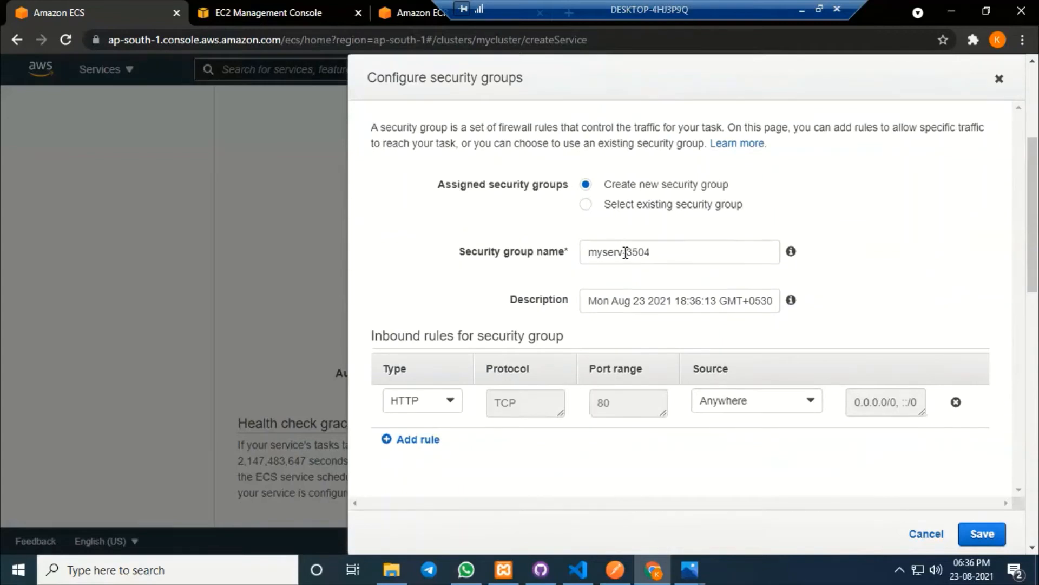
drag(625, 253, 709, 247)
text(icesg)
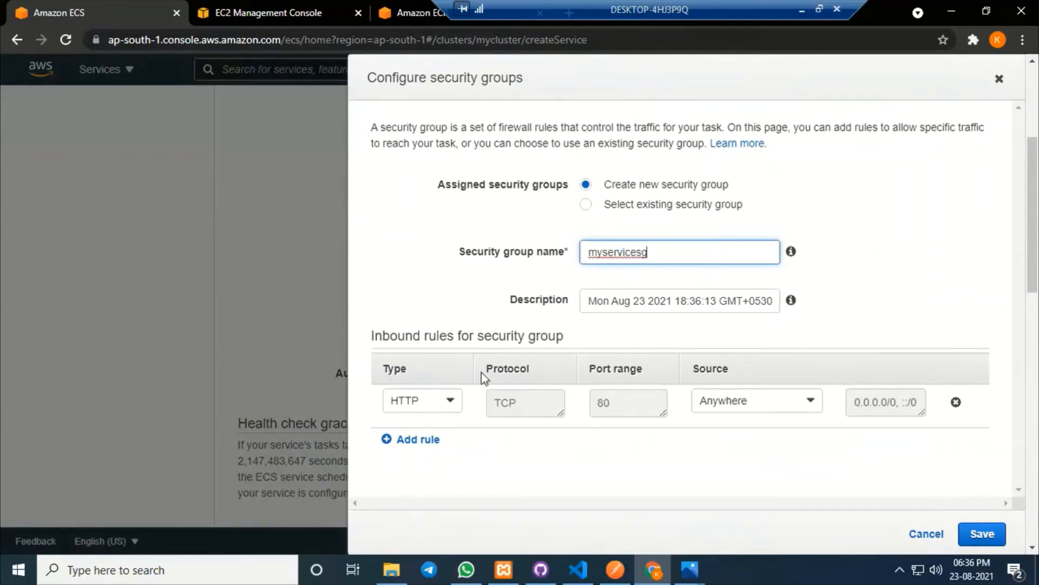
Change the security group's inbound rule to custom TCP with port range 2173
click(439, 403)
scroll(422, 462, up, 5)
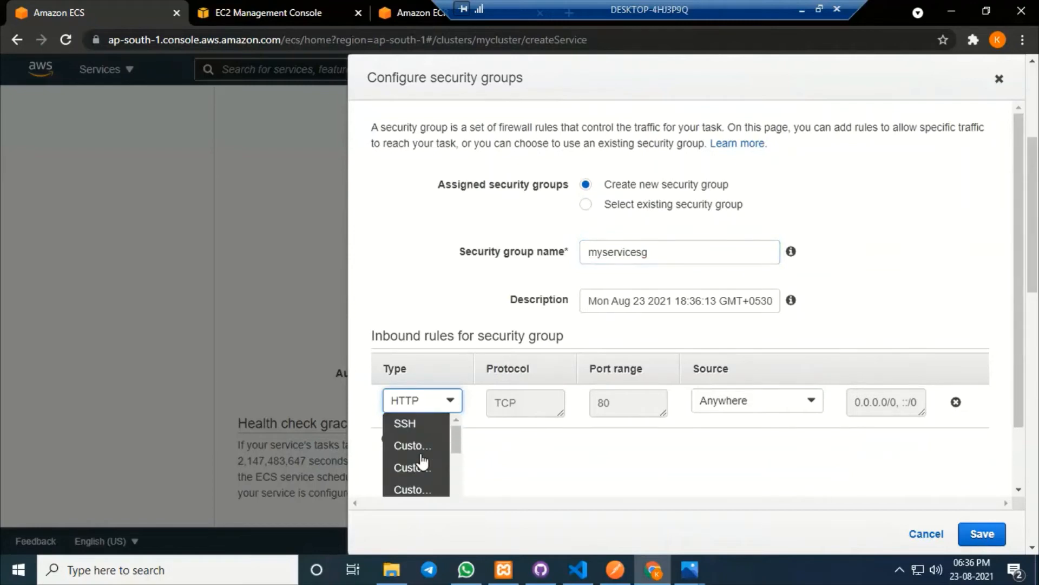
click(422, 460)
click(604, 403)
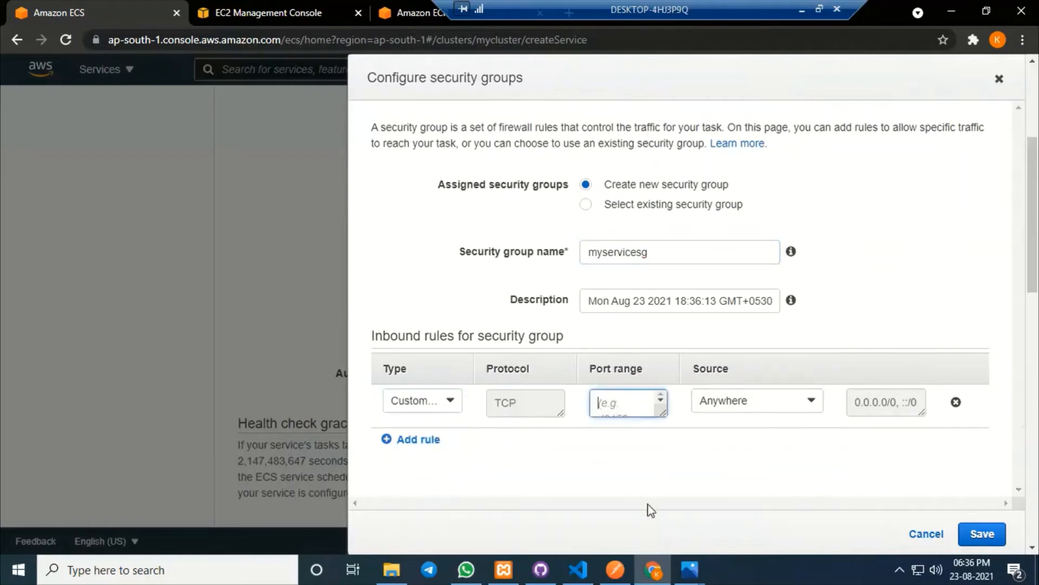
text(2173)
drag(622, 403, 598, 404)
click(641, 450)
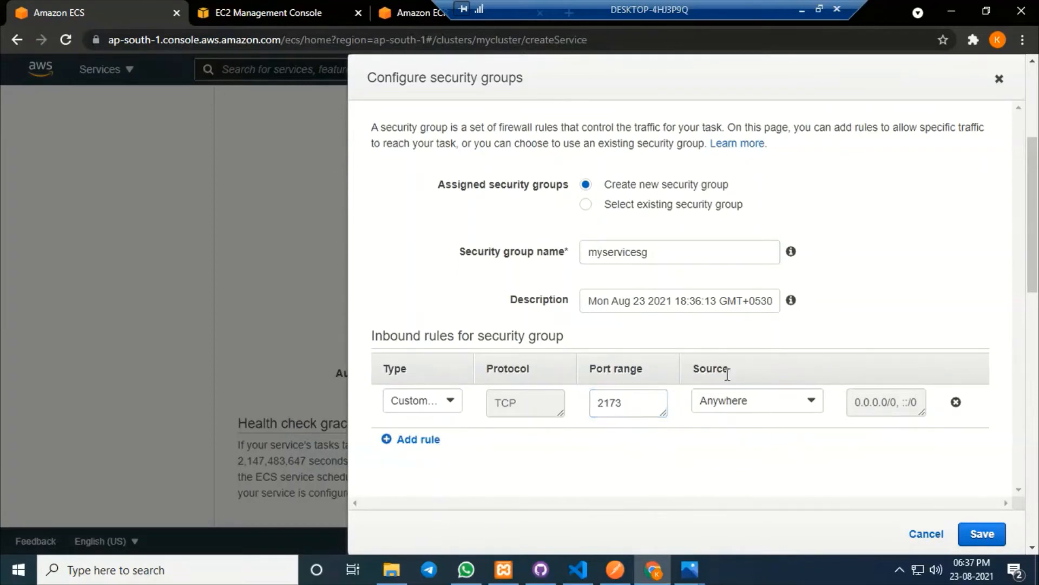
Set the inbound rule's source type to Source group and view the available security groups
click(771, 406)
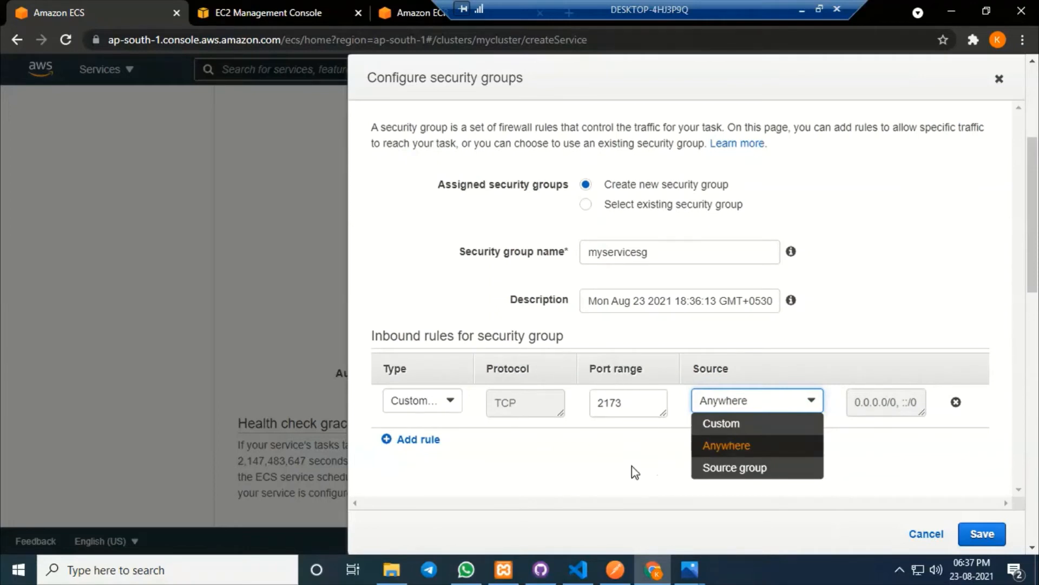
click(743, 468)
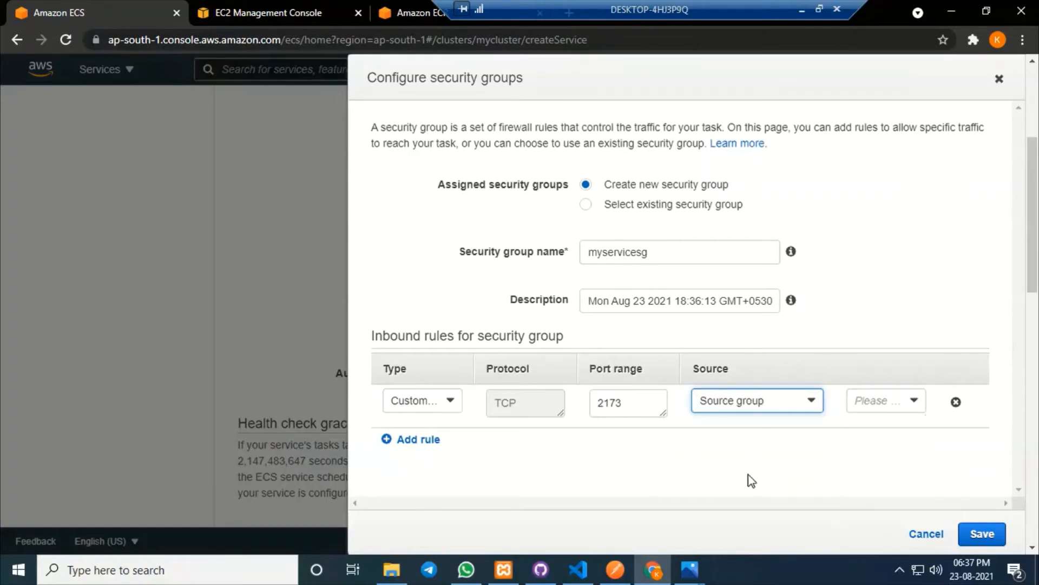
click(905, 401)
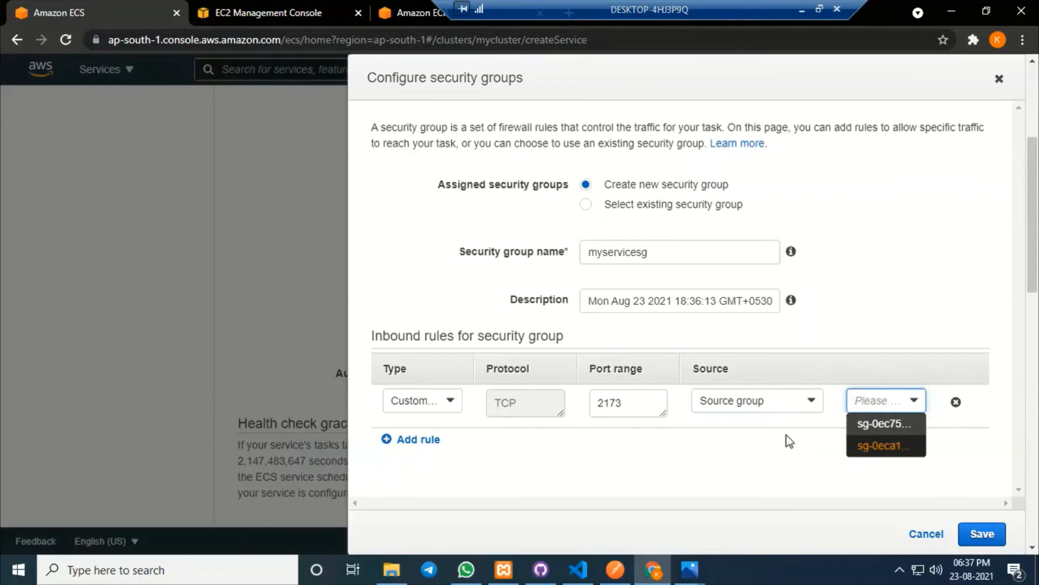
click(696, 465)
click(867, 403)
click(683, 462)
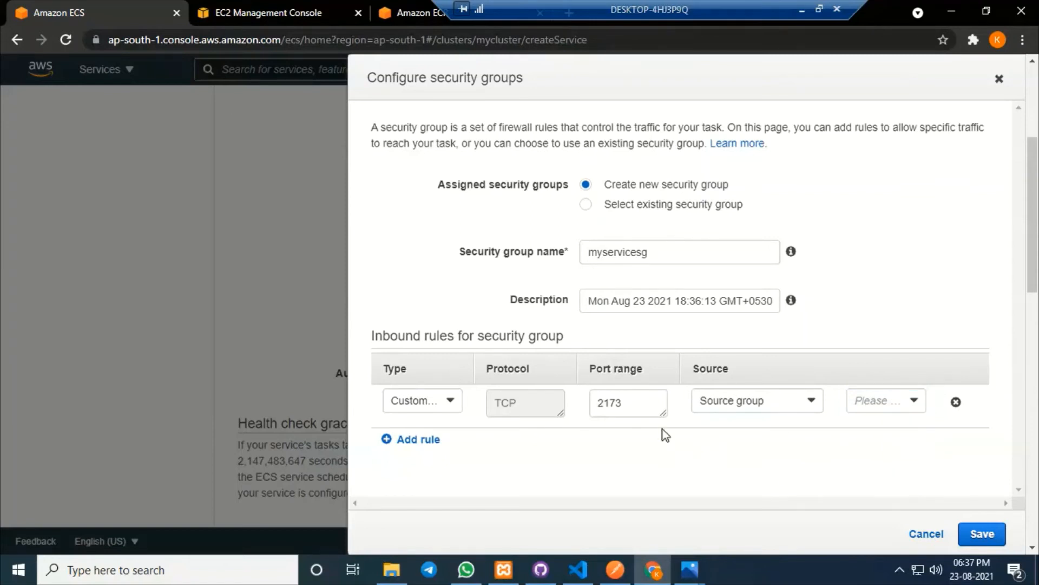
Look up myalb's security group in the EC2 console, select sg-0ec75a49b2369a794 as the rule's source group and save the security group
click(253, 6)
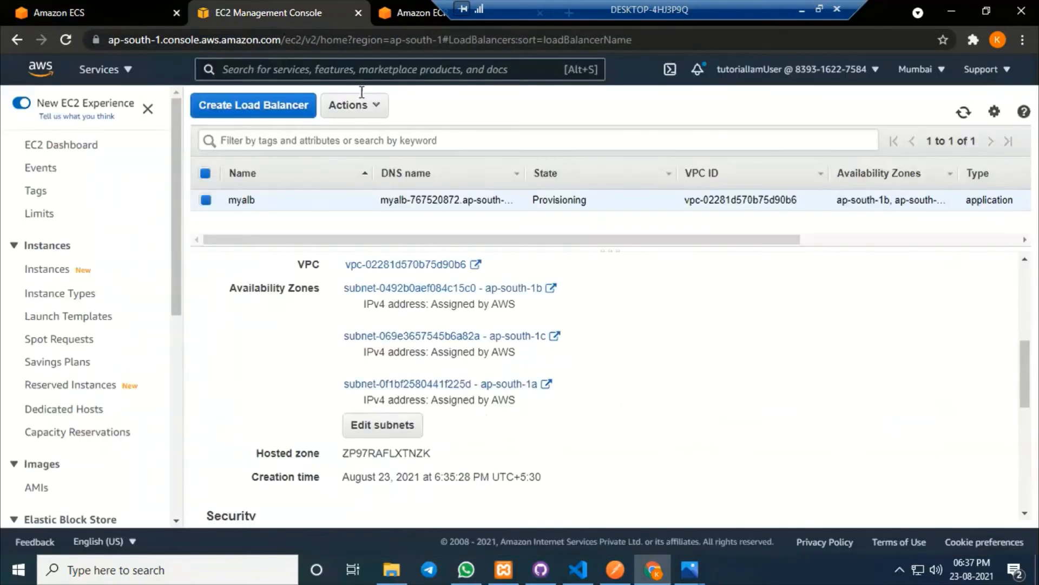
scroll(637, 383, down, 2)
scroll(641, 383, up, 2)
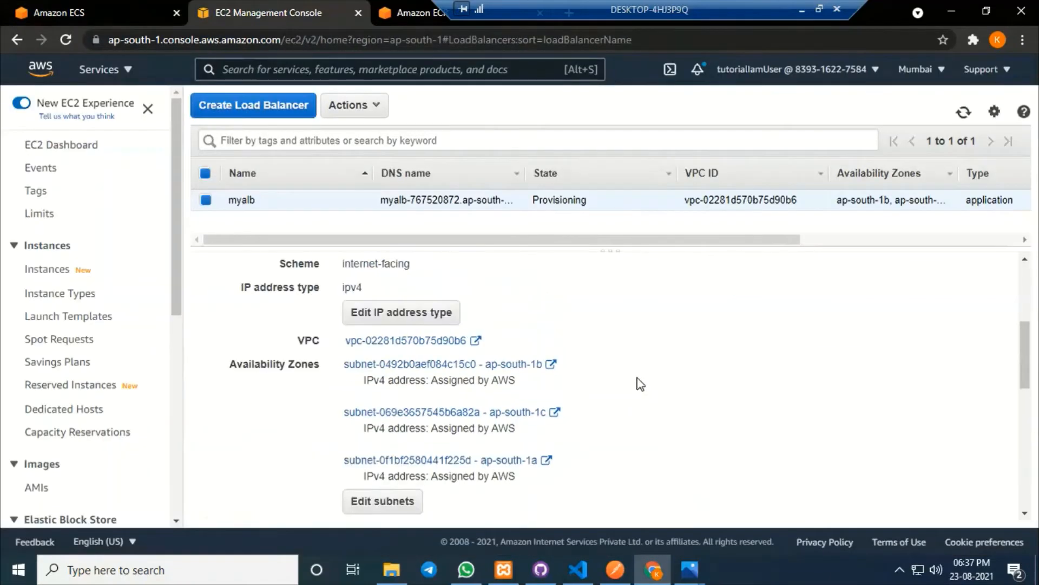
scroll(639, 383, down, 5)
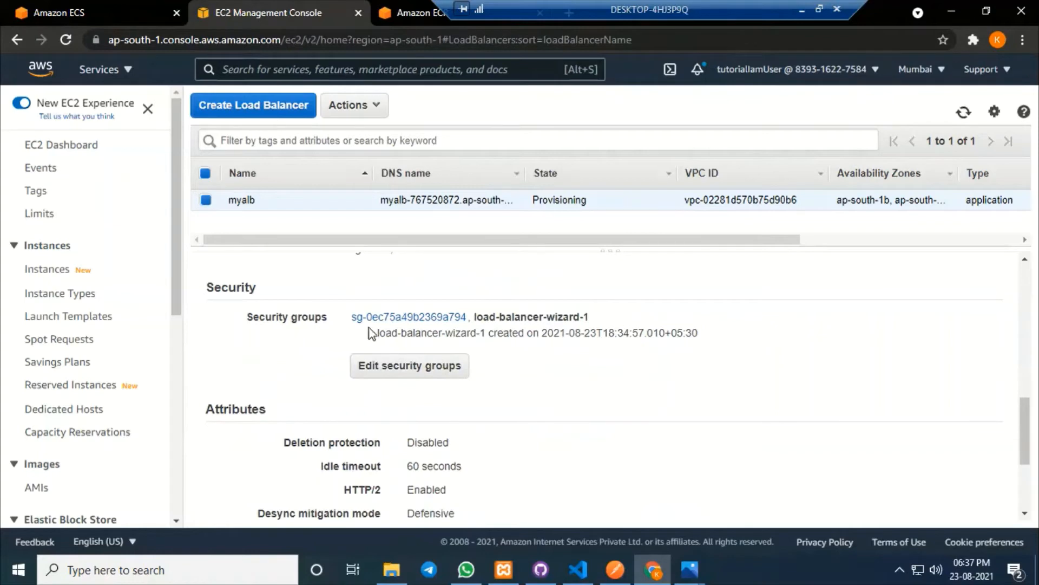
click(87, 10)
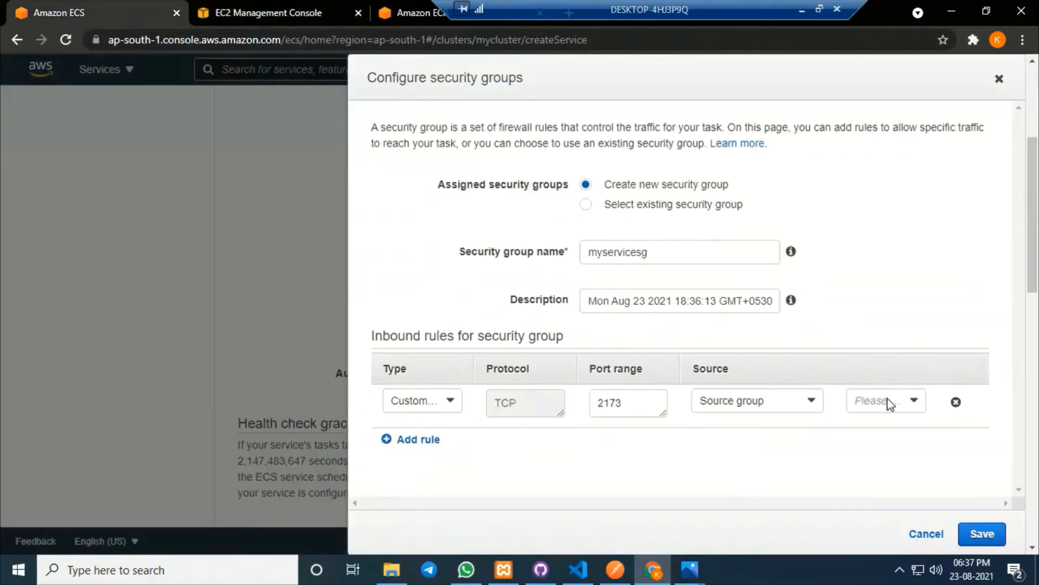
click(914, 403)
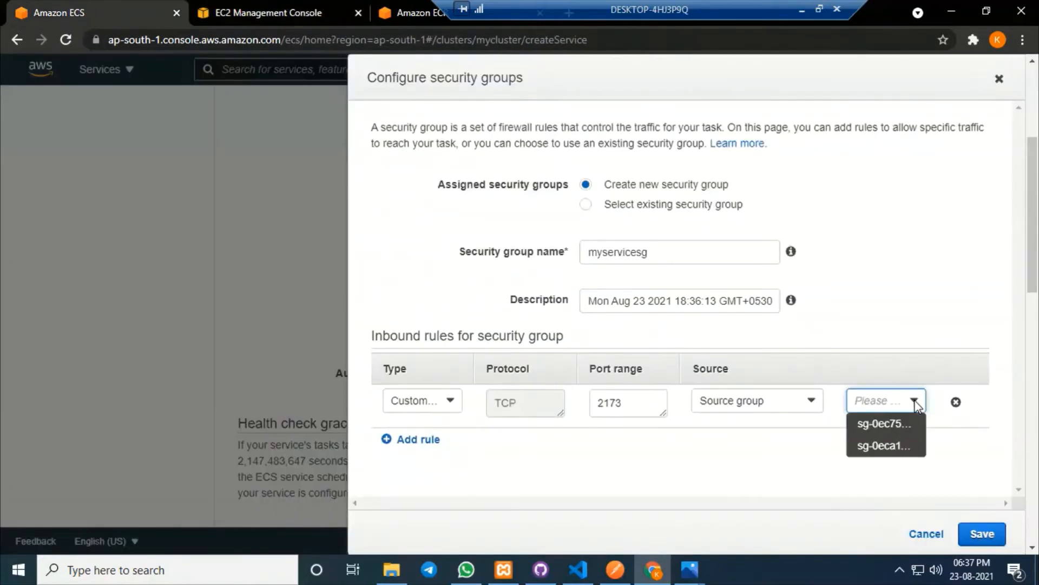
click(885, 425)
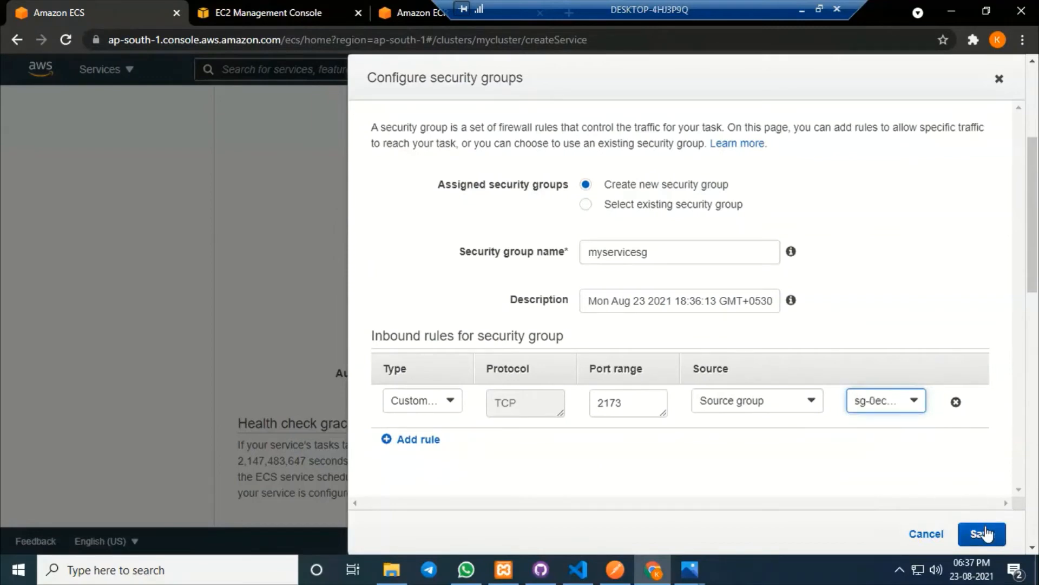
click(982, 533)
Choose Application Load Balancer as the service's load balancer type and keep myalb as the load balancer
scroll(719, 329, down, 4)
scroll(719, 329, up, 2)
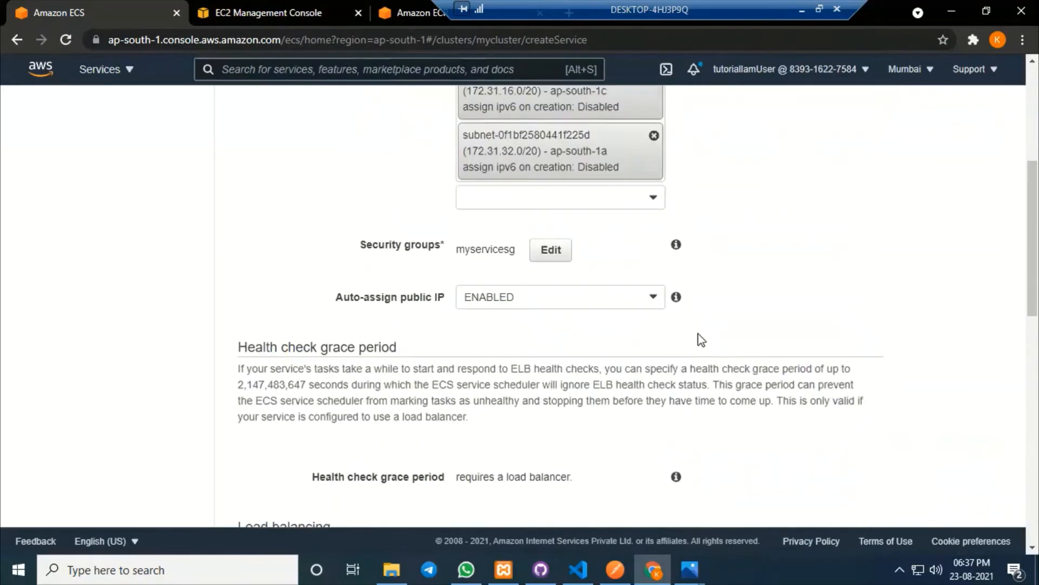
scroll(636, 353, down, 5)
scroll(744, 390, down, 3)
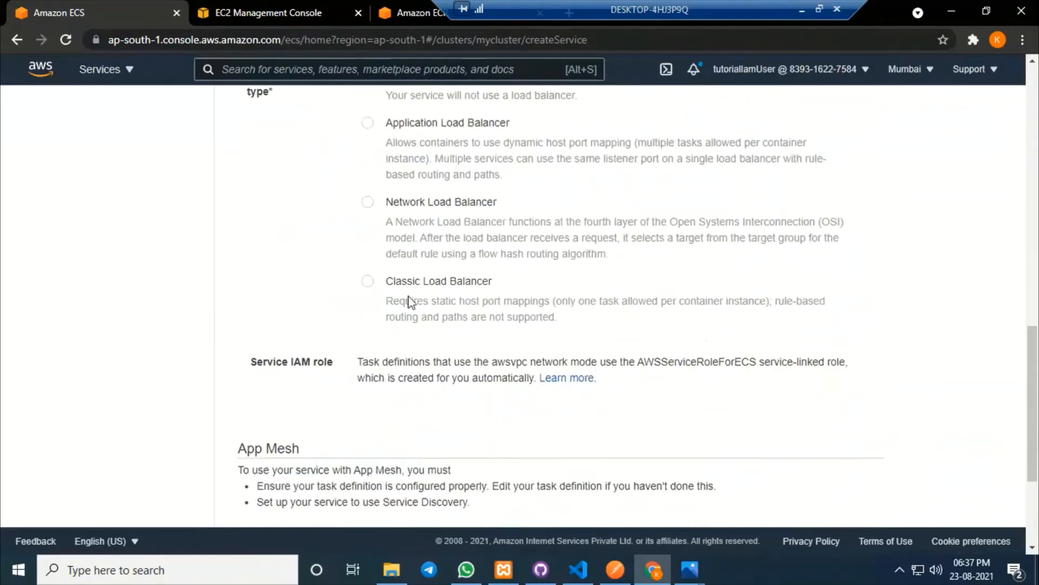
scroll(372, 163, up, 1)
click(368, 199)
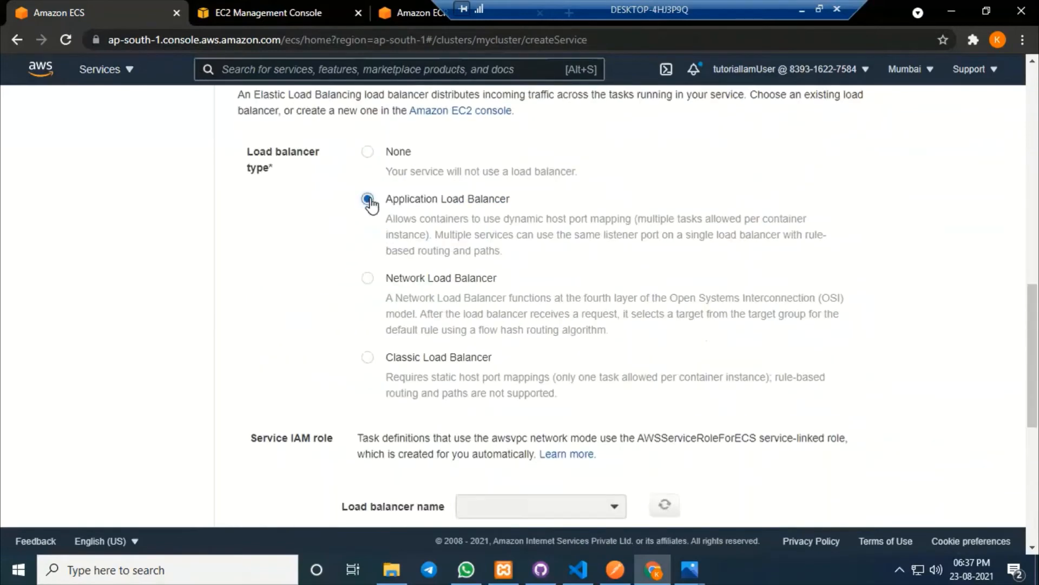
scroll(731, 278, down, 3)
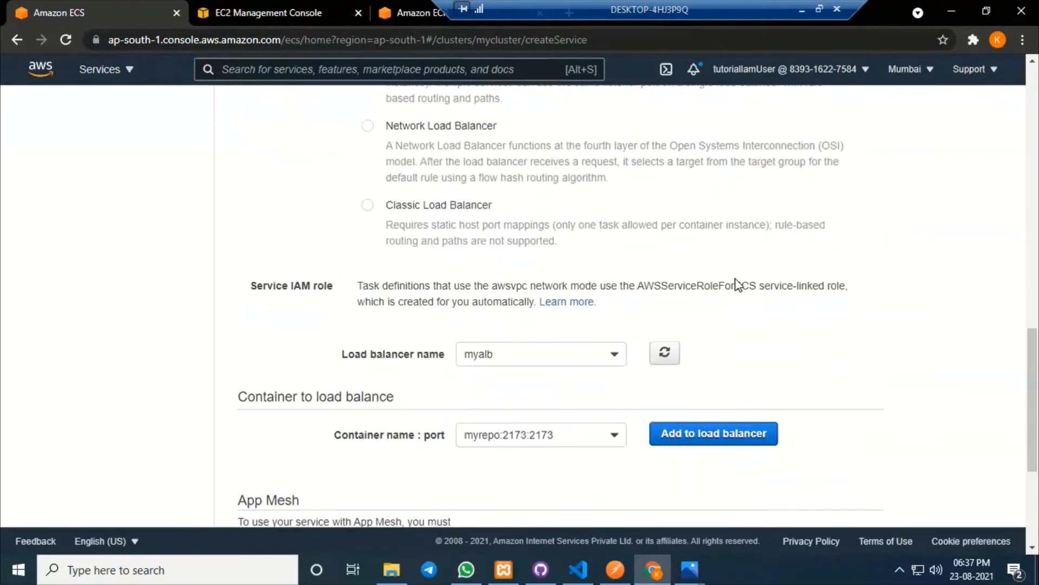
click(514, 353)
click(517, 353)
Add the container myrepo:2173:2173 to the load balancer
scroll(728, 380, down, 3)
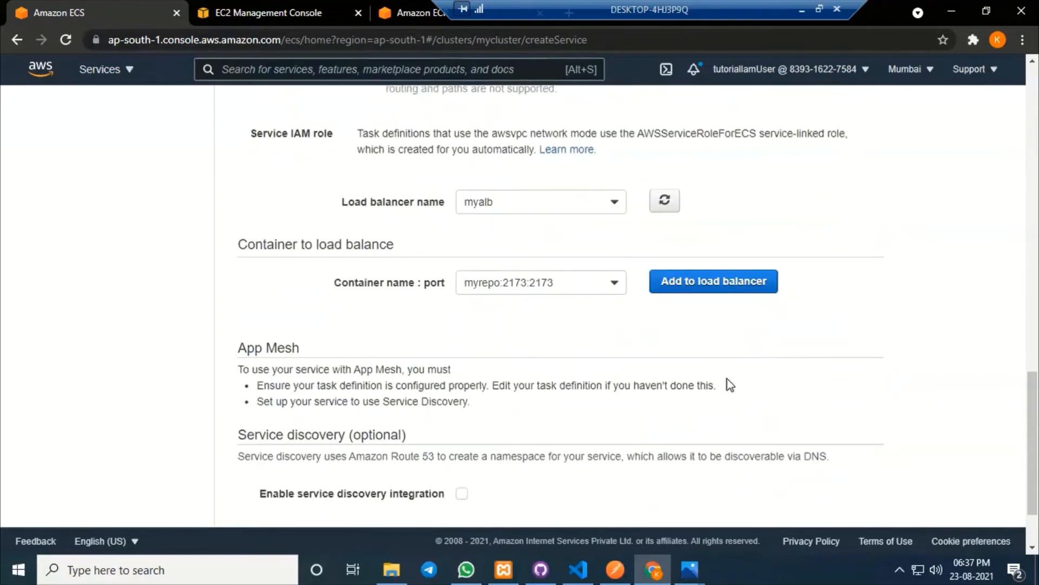
click(690, 283)
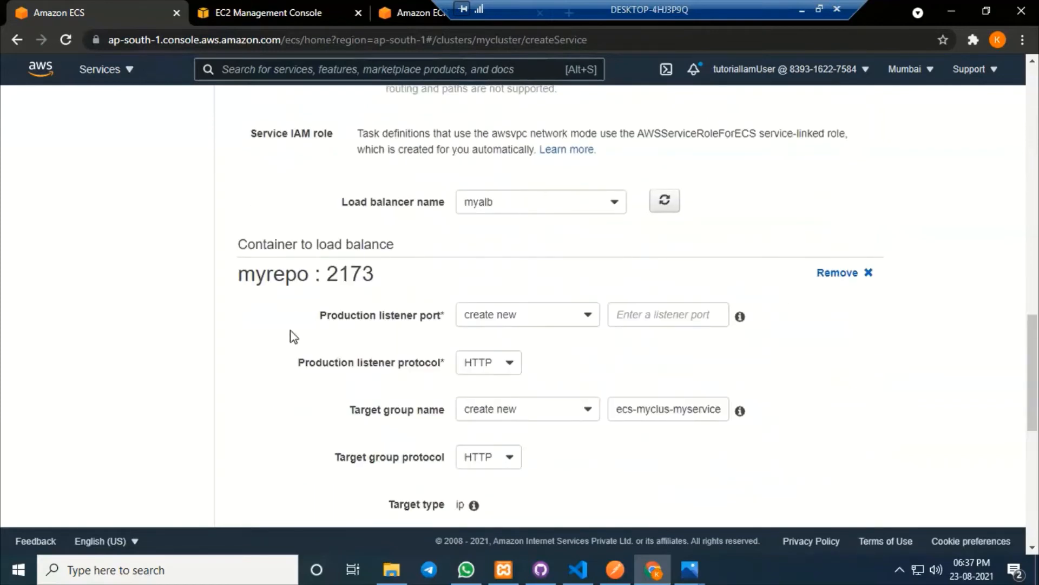
drag(318, 317, 444, 314)
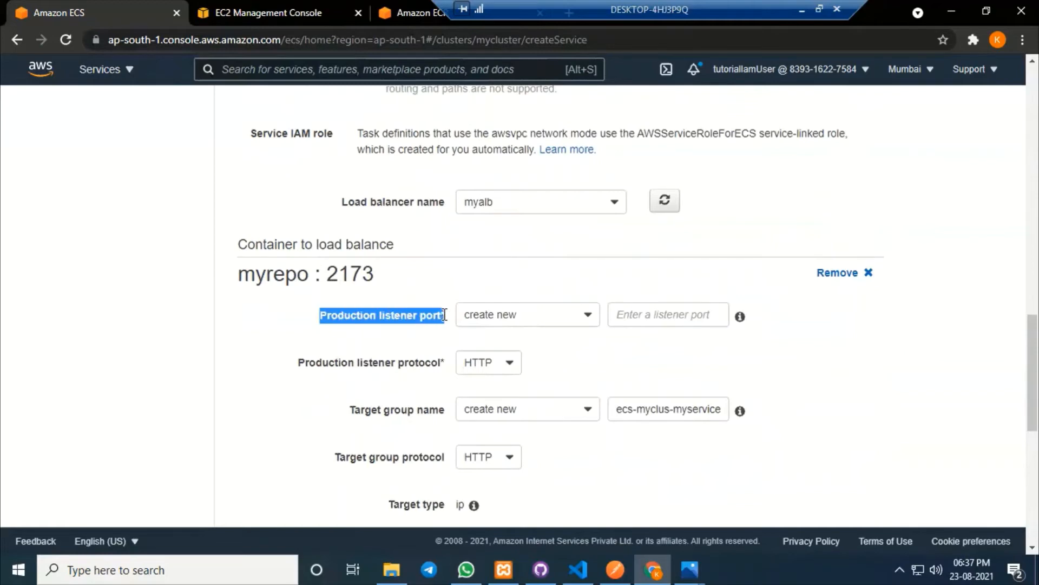
Set the container's production listener port to 80:HTTP and check myalb's details in the EC2 console
click(553, 317)
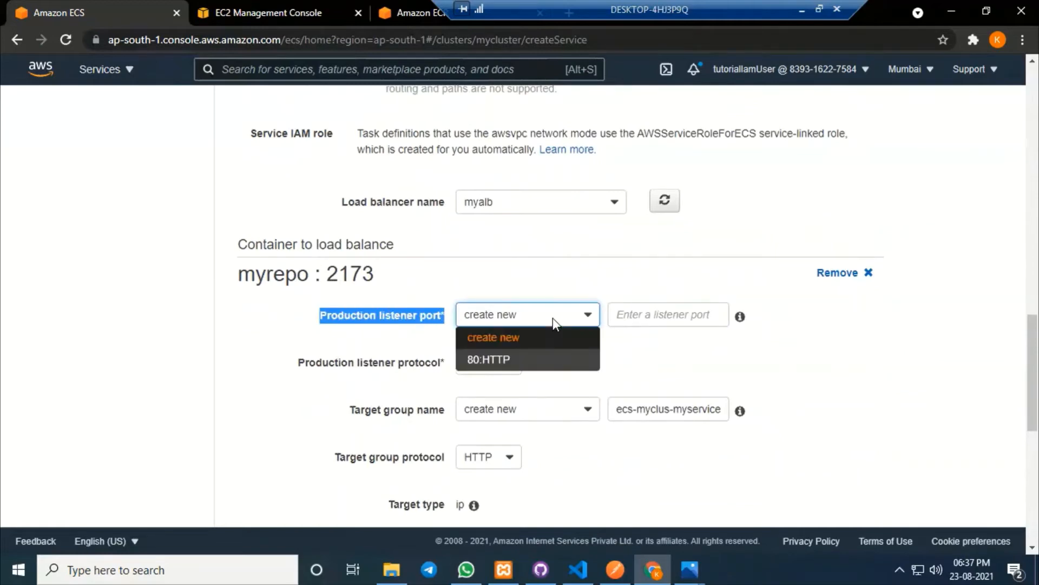
click(522, 361)
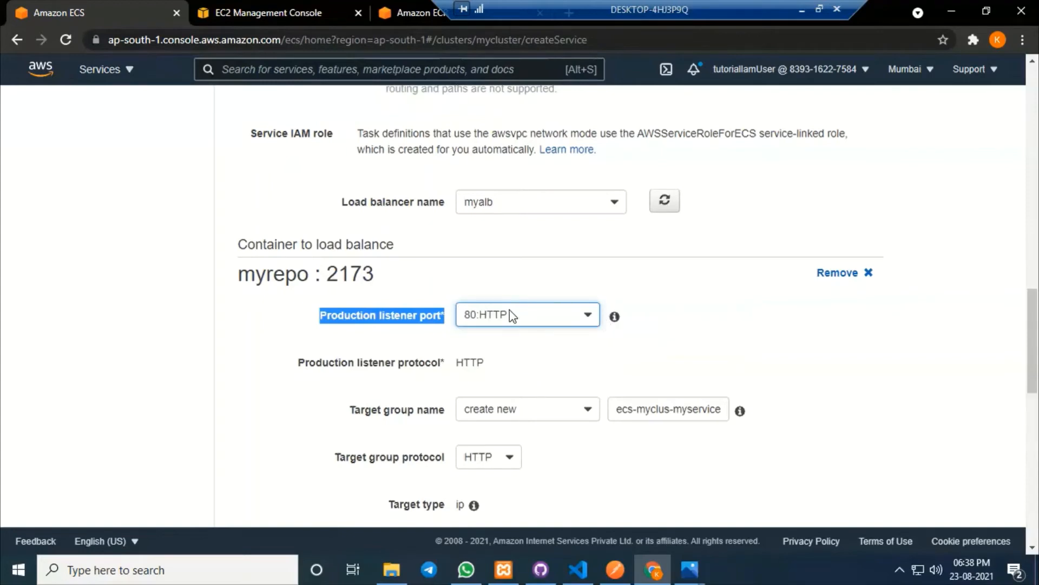
click(275, 9)
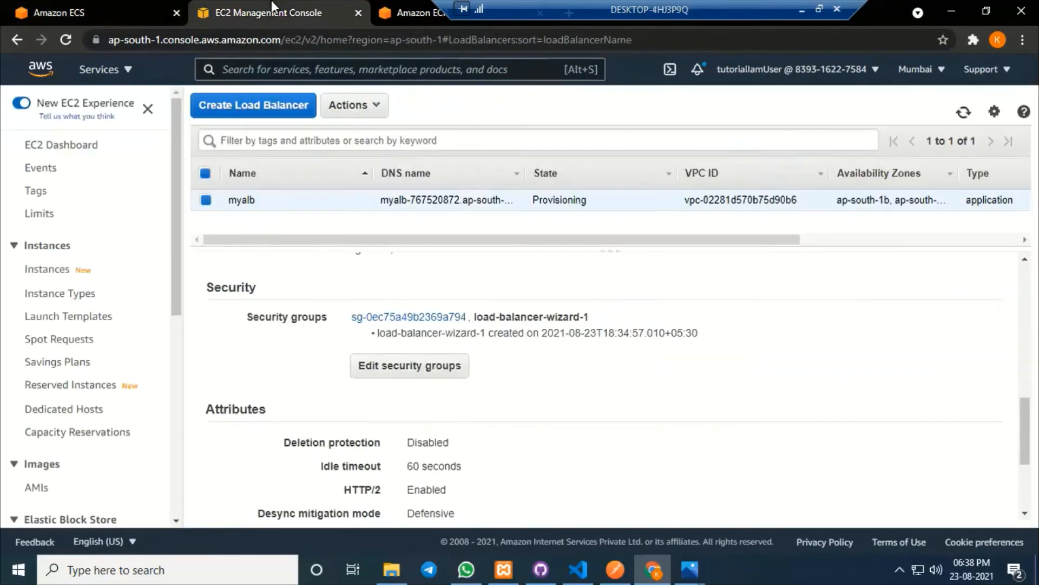
scroll(487, 325, up, 5)
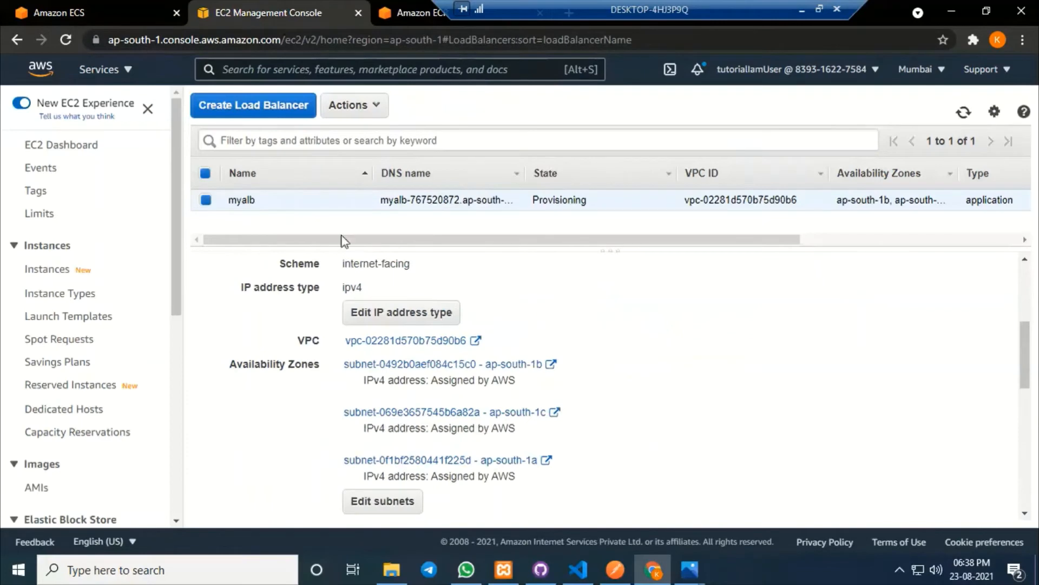
click(72, 10)
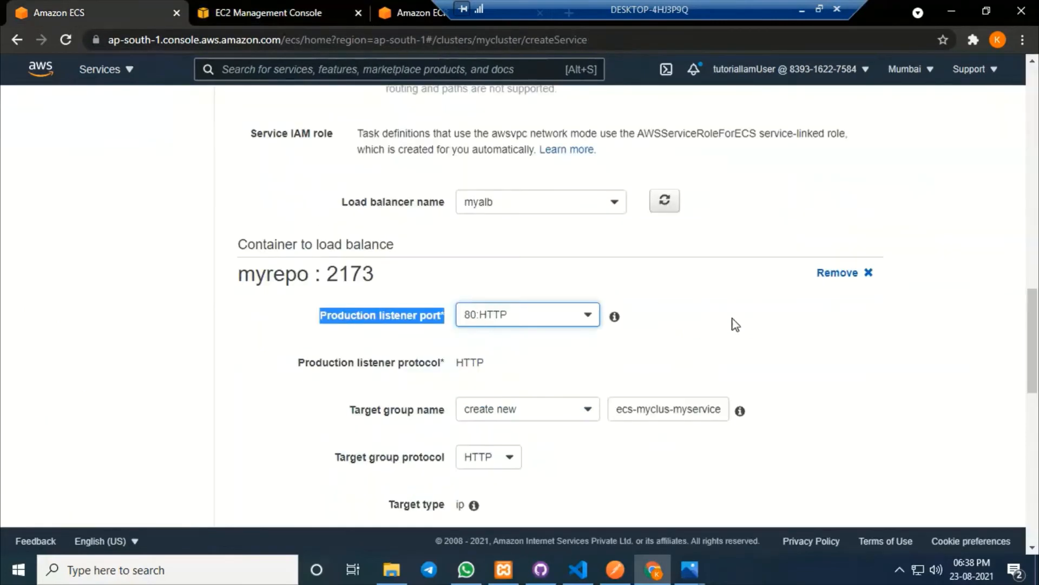
click(657, 343)
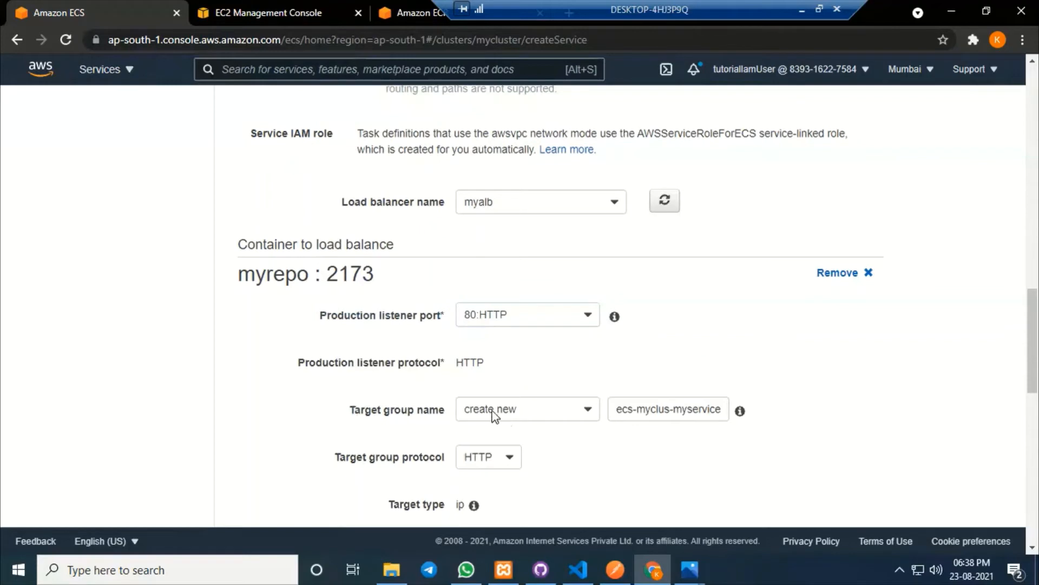
Name the new target group myservicetg
drag(673, 410, 608, 410)
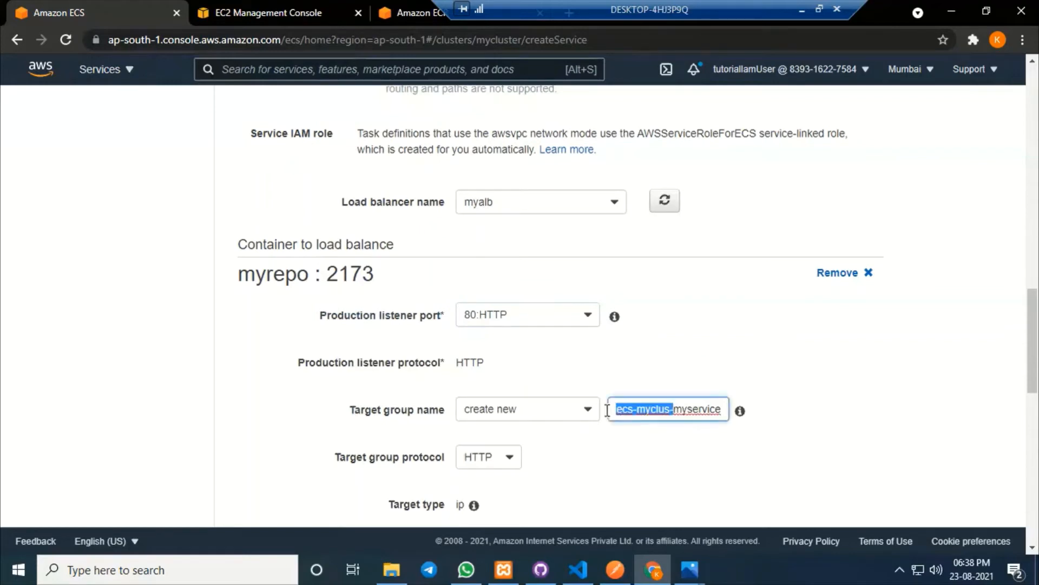
key(BackSpace)
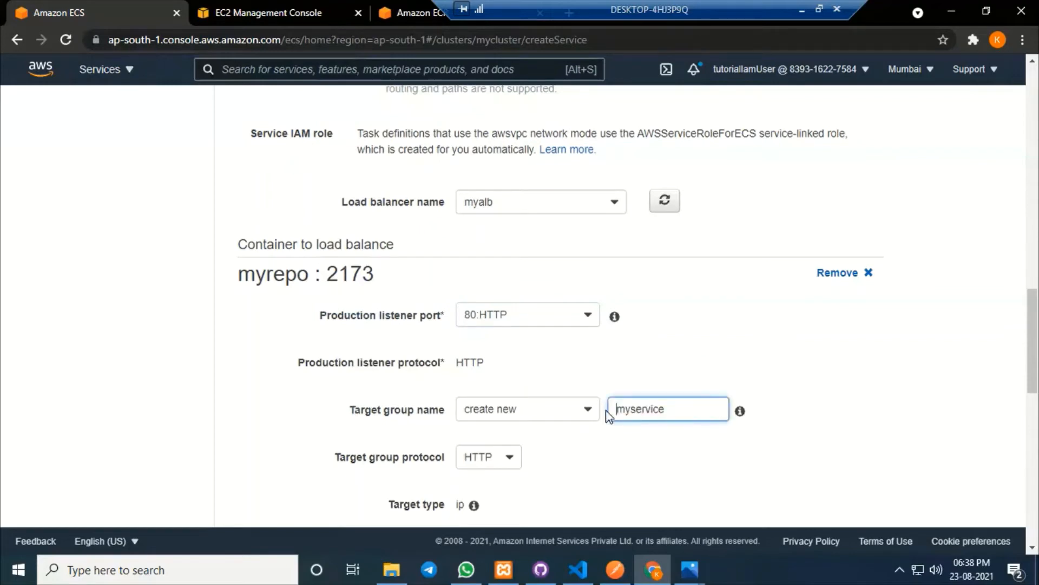
text(tg)
click(907, 431)
Go to the path pattern setting, switch to VS Code and examine the routes defined in routes.js
scroll(867, 455, down, 4)
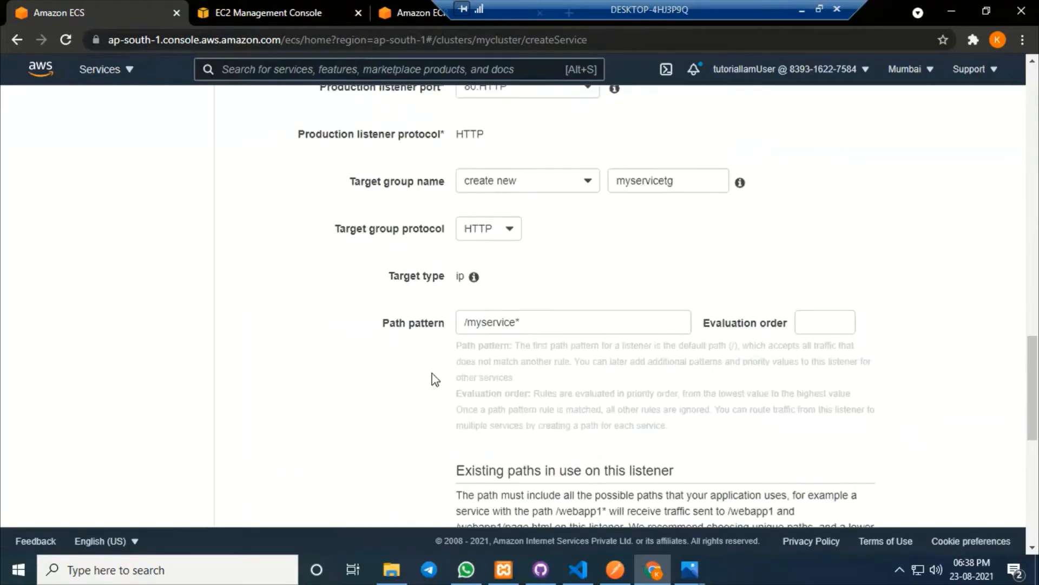
drag(384, 322, 445, 324)
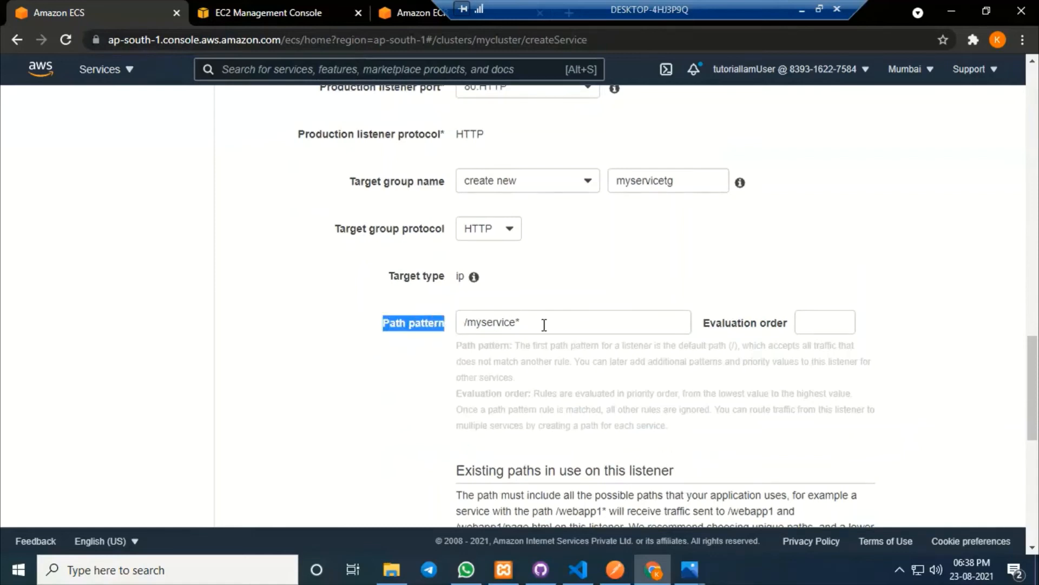
click(589, 255)
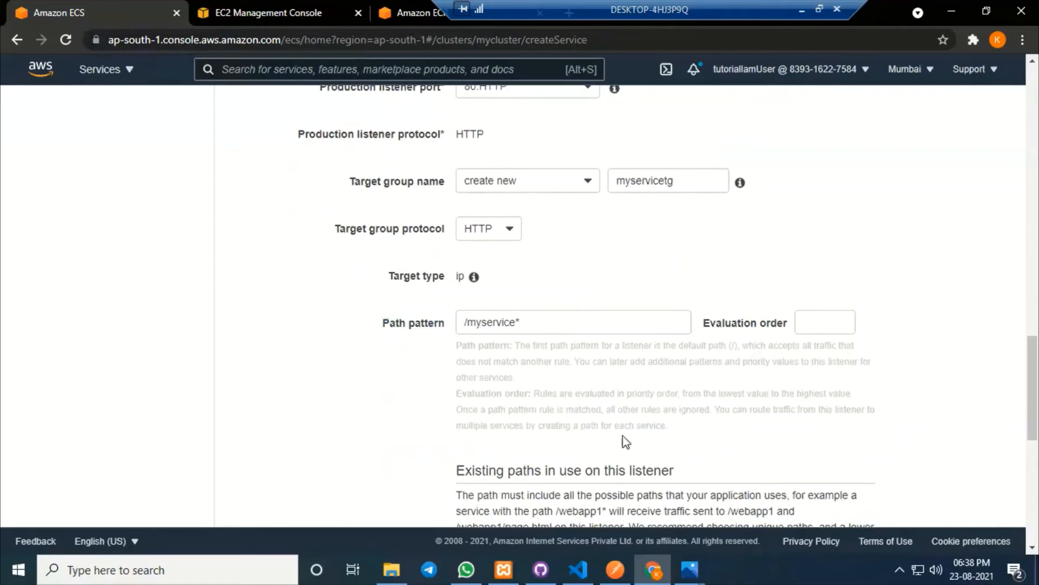
click(578, 569)
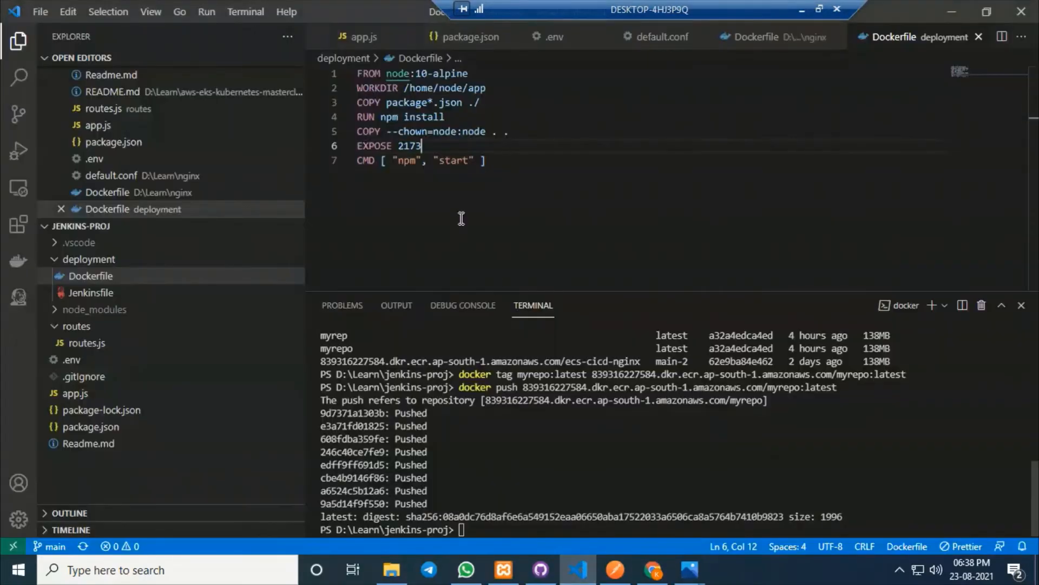
click(110, 342)
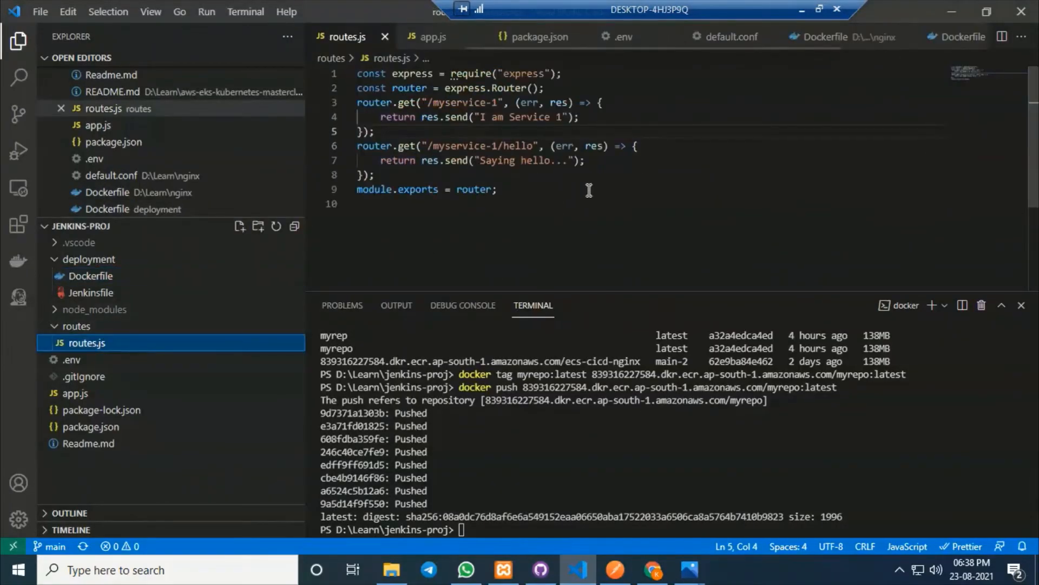
drag(590, 175, 355, 103)
click(704, 152)
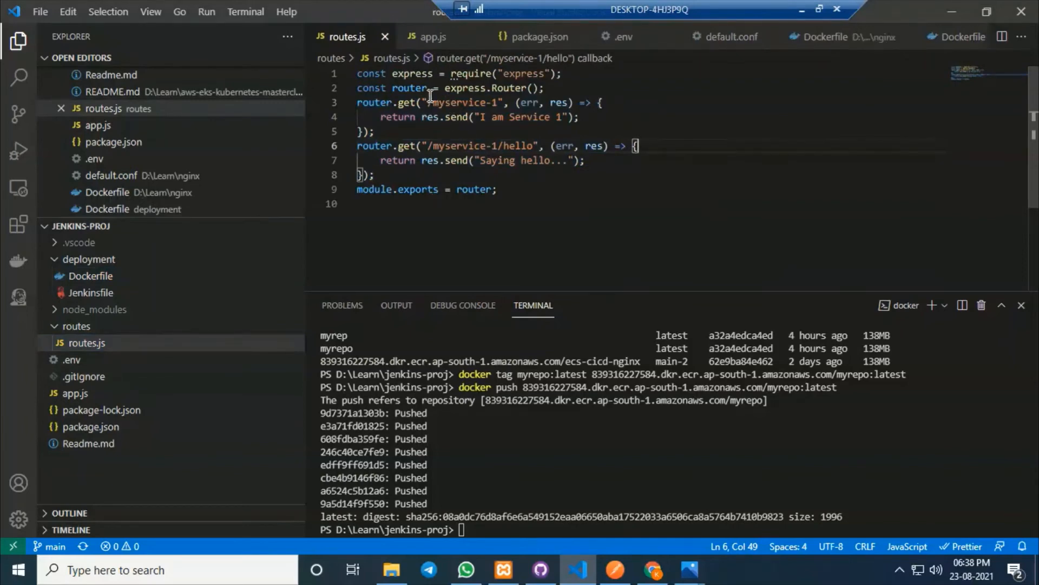
drag(427, 102, 509, 102)
click(823, 130)
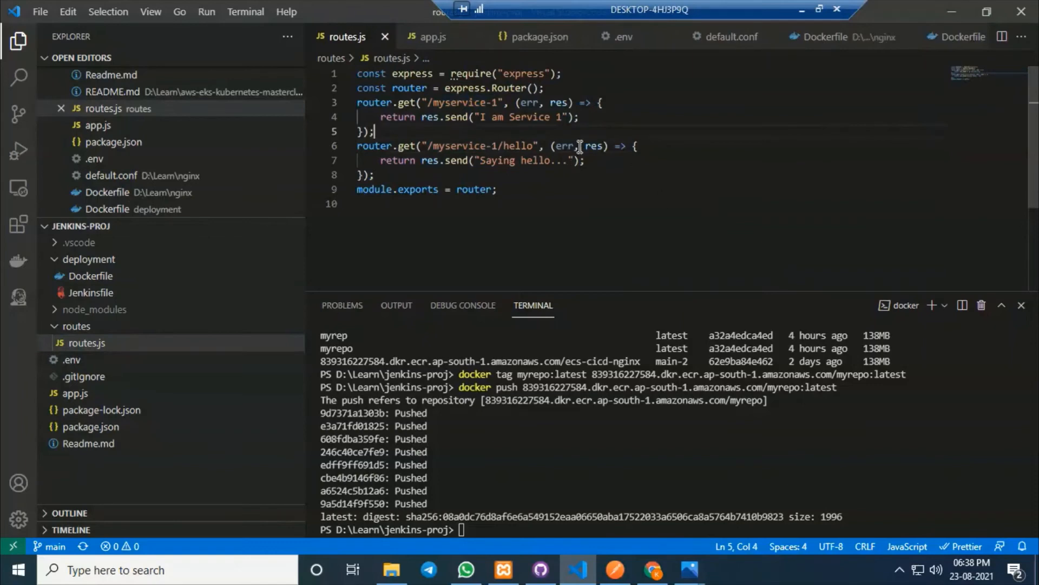
Copy the /myservice-1 route from routes.js and set the path pattern in the ECS service form to /myservice-1*
drag(494, 102, 428, 102)
key(ctrl+c)
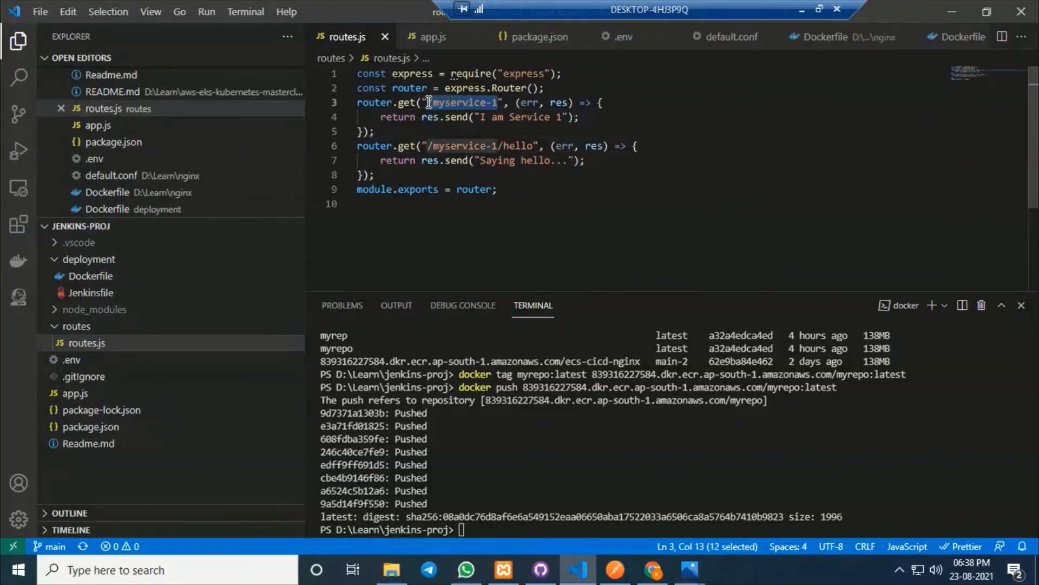
click(652, 570)
drag(517, 322, 467, 323)
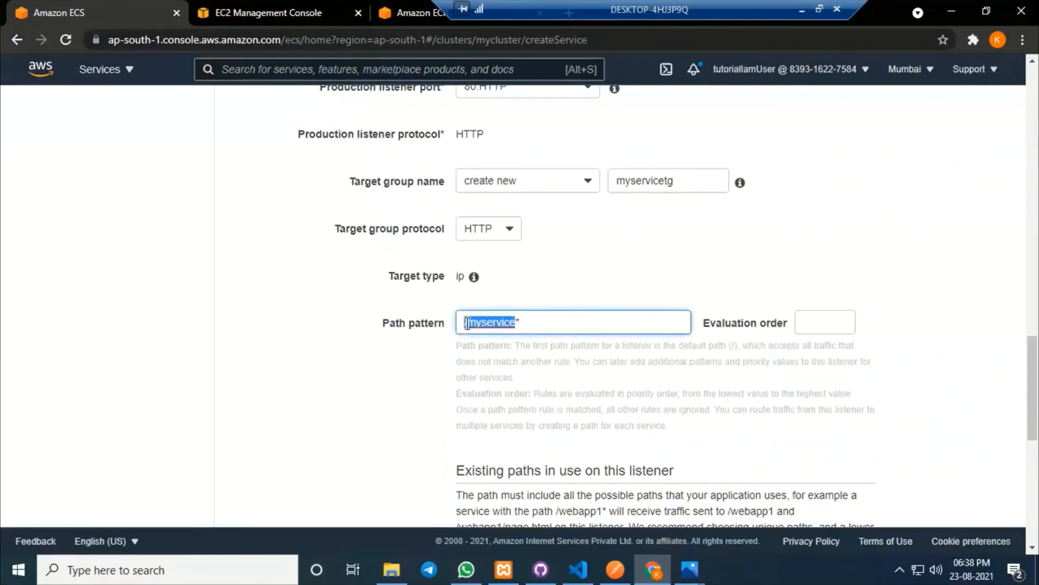
key(ctrl+v)
click(770, 255)
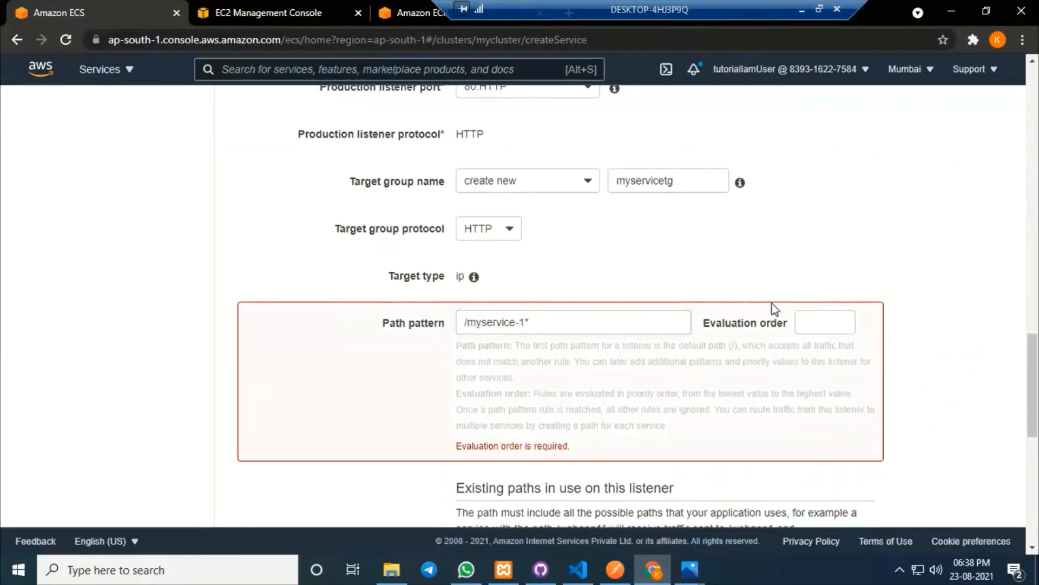
Set the path pattern's evaluation order to 1 and check it against the existing paths on the listener
click(819, 324)
text(1)
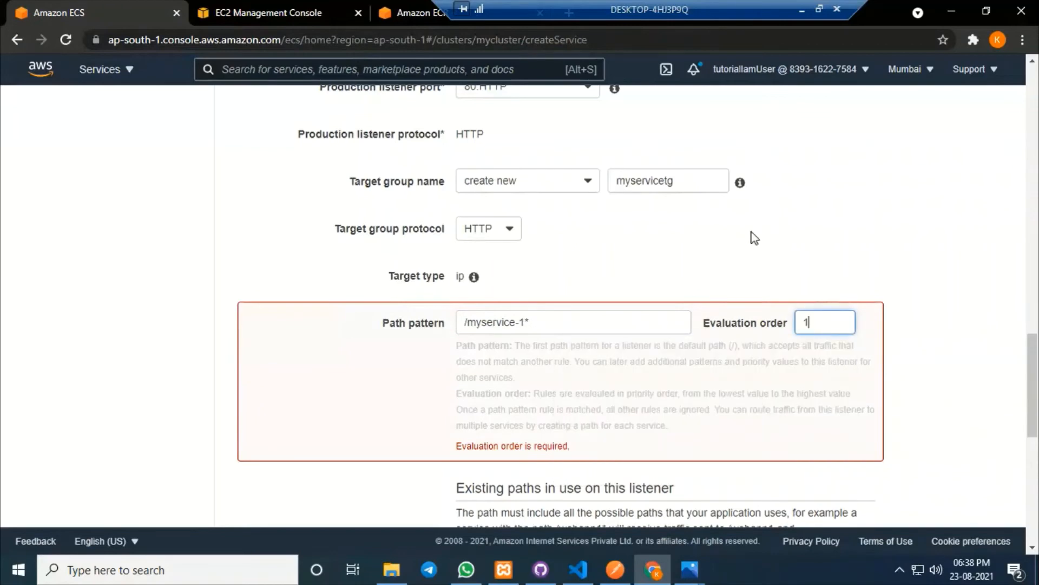
click(673, 259)
scroll(509, 403, down, 4)
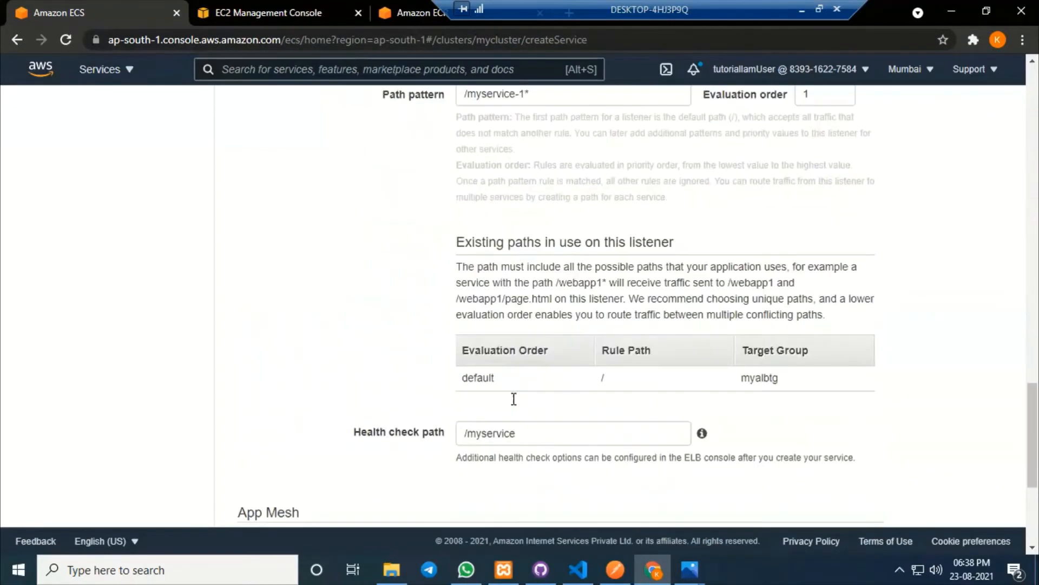
scroll(714, 231, up, 1)
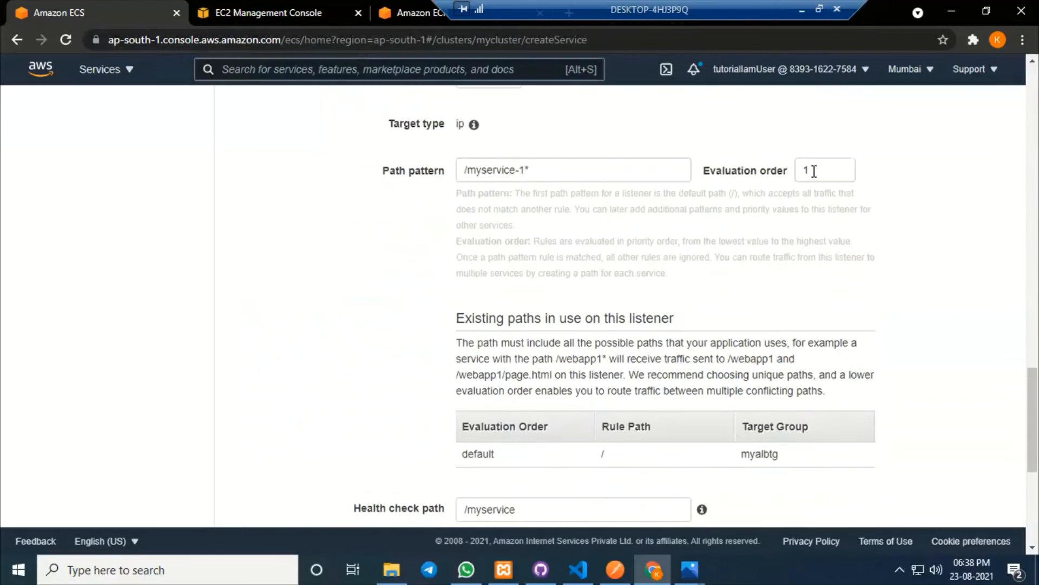
drag(812, 170, 786, 172)
click(876, 191)
Copy the /myservice-1 route from routes.js in VS Code and set it as the health check path in the ECS service form
scroll(833, 302, down, 4)
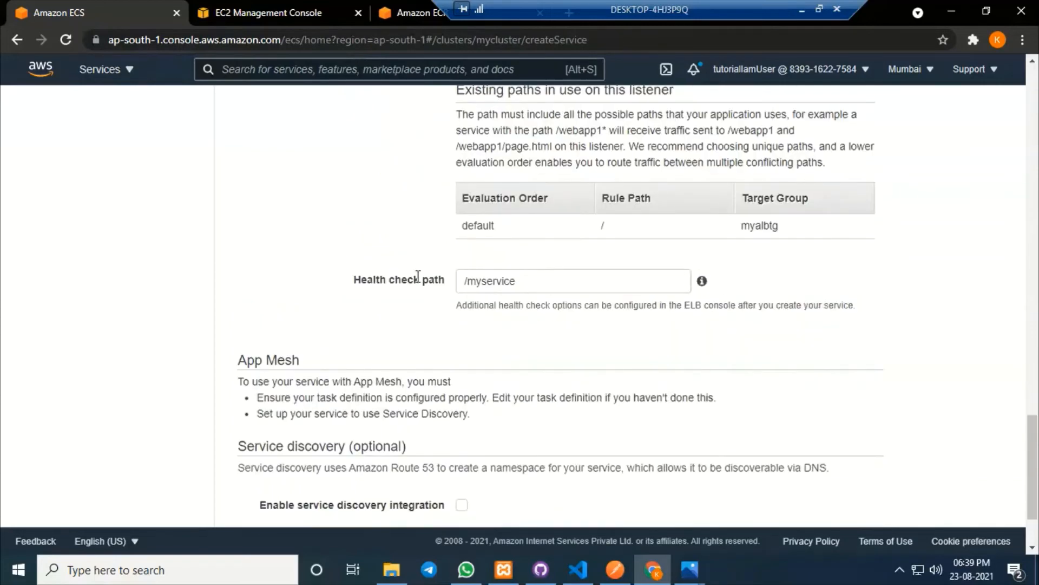
drag(417, 276, 438, 276)
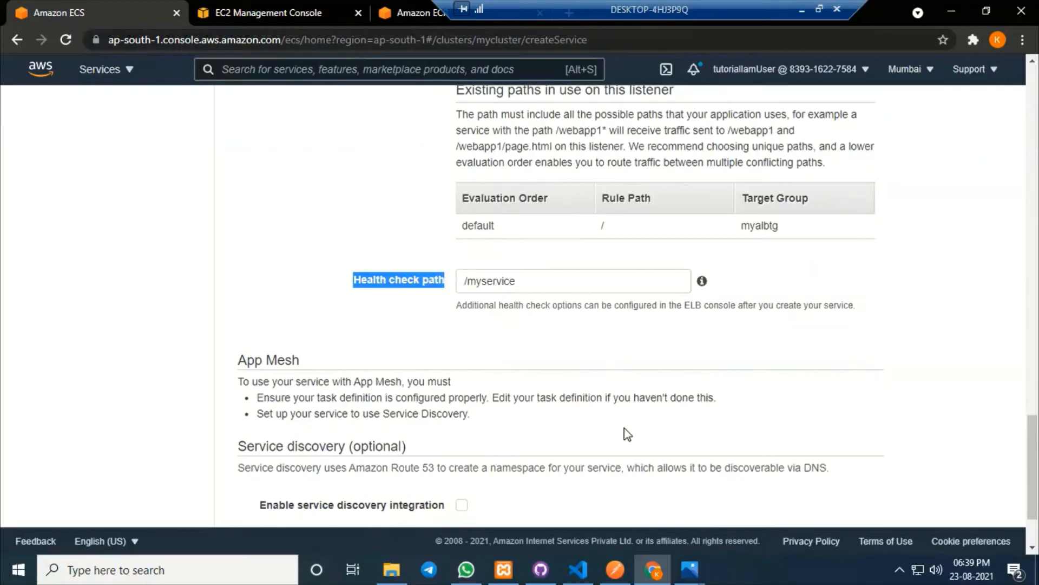
click(578, 569)
click(664, 162)
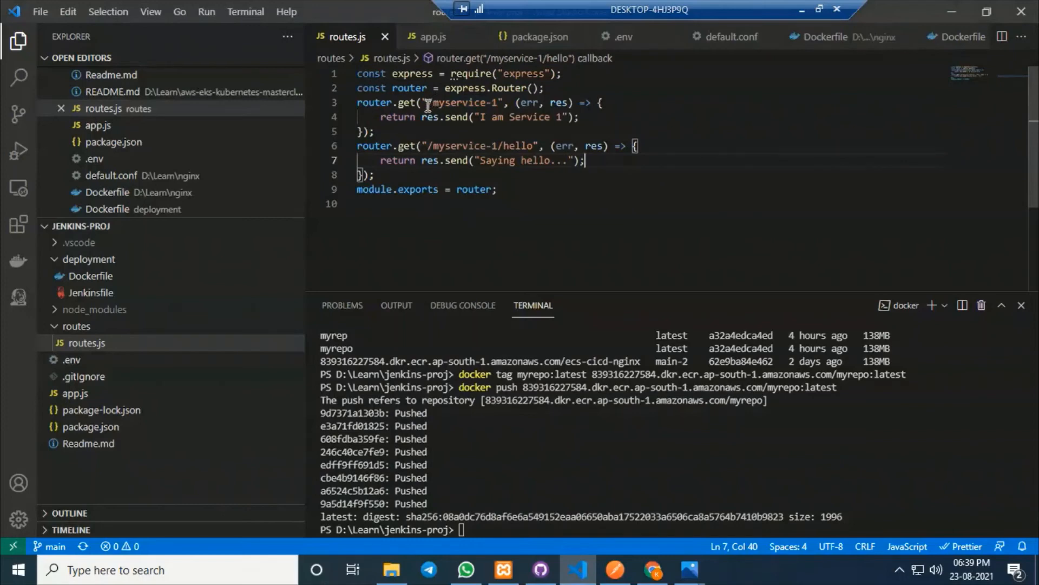
click(500, 201)
drag(428, 102, 498, 102)
key(ctrl+c)
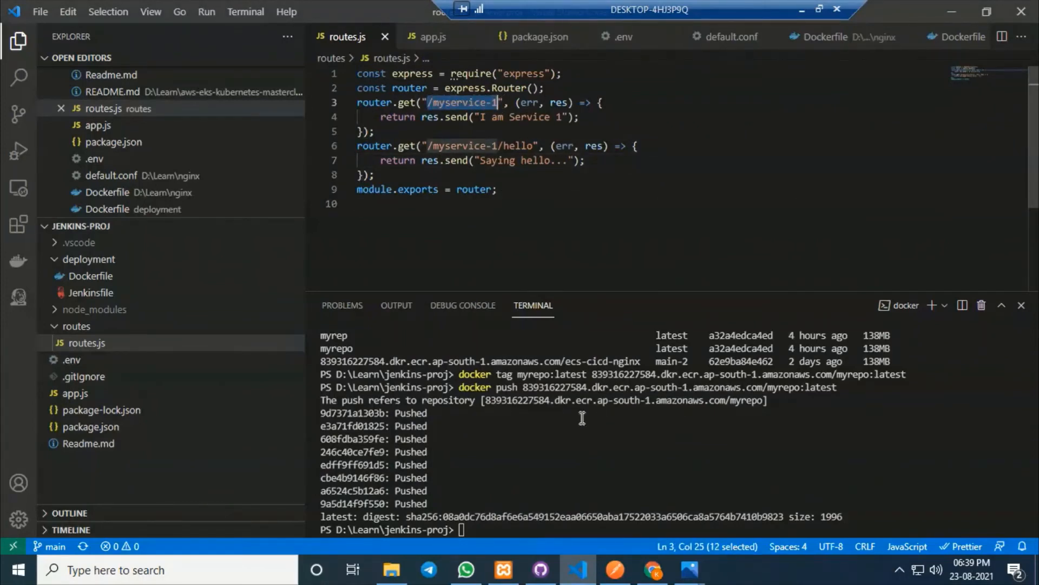
click(652, 570)
drag(531, 280, 461, 281)
key(ctrl+v)
click(849, 275)
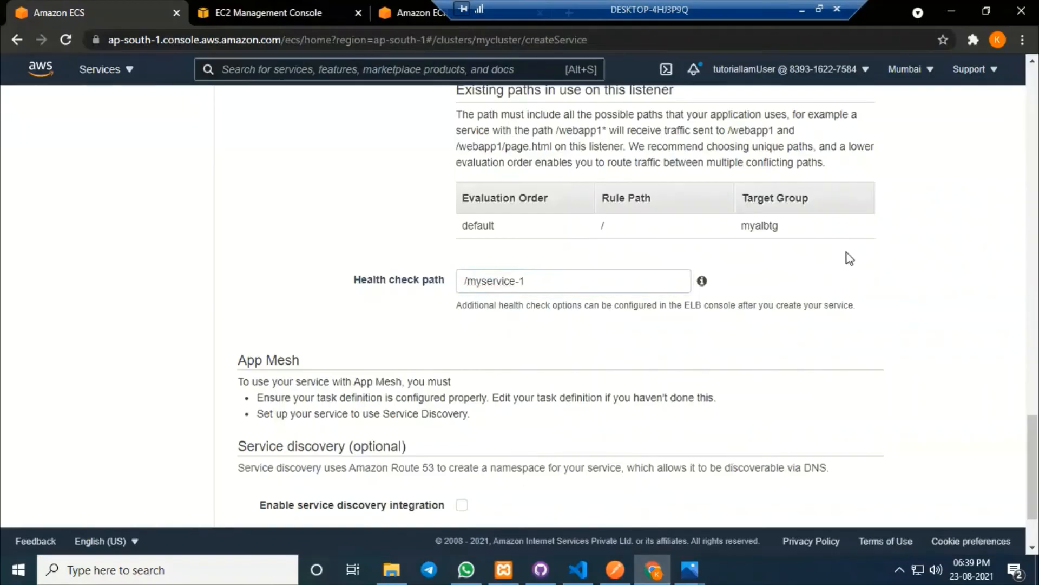
Keep Service Auto Scaling off, review the settings and create the service myservice
scroll(573, 357, down, 2)
click(866, 498)
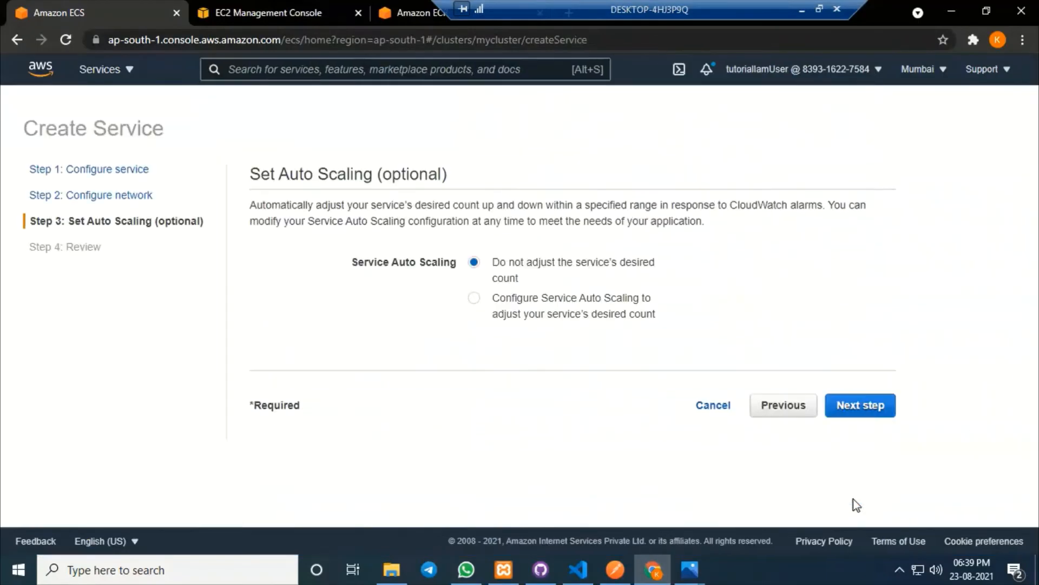
click(853, 409)
scroll(867, 338, down, 10)
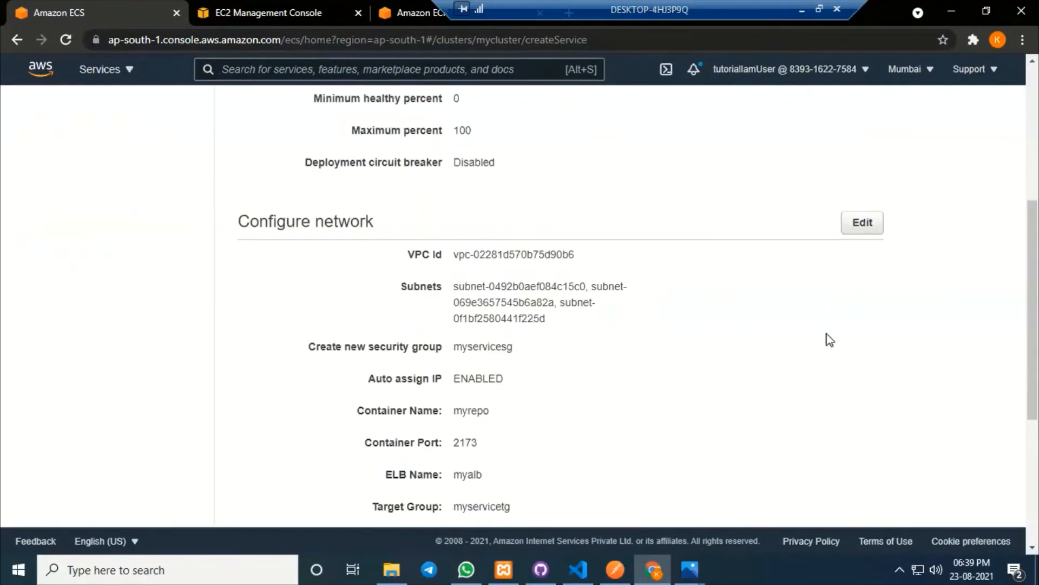
click(842, 490)
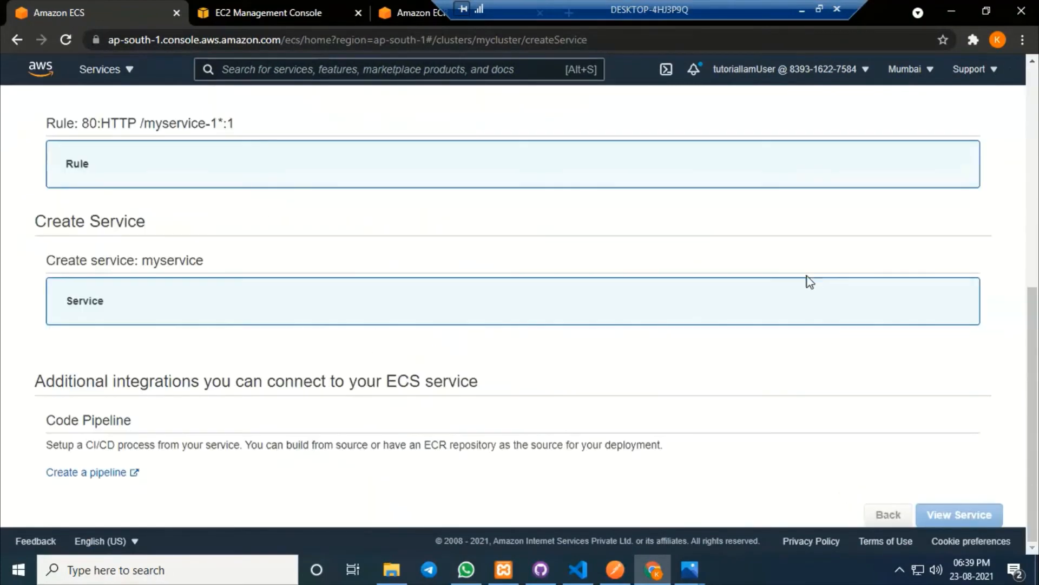
Check the creation status of the target group, listener rule and service, and view myservice's page
scroll(515, 207, up, 3)
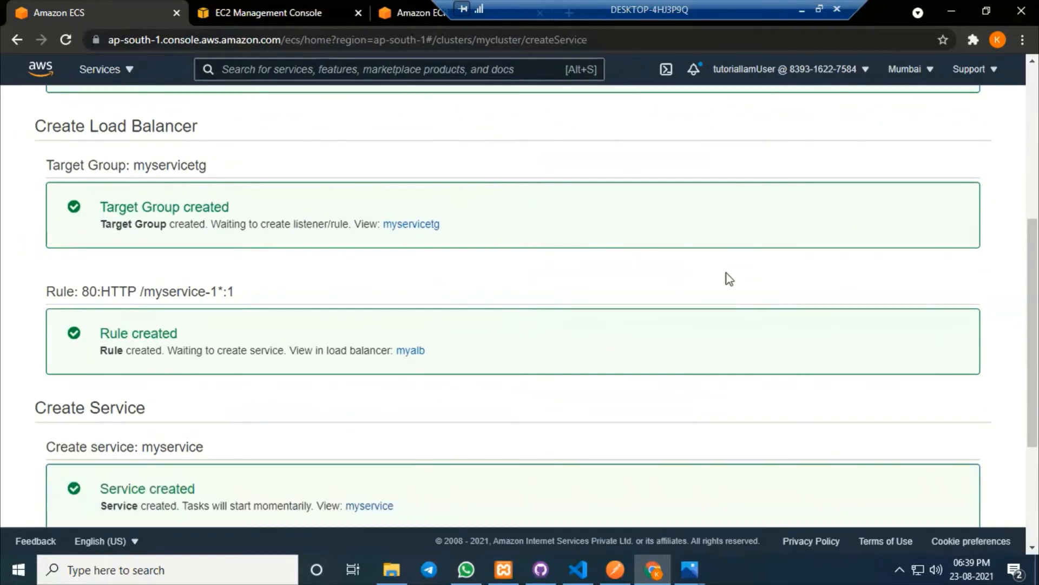
scroll(725, 282, down, 3)
click(980, 520)
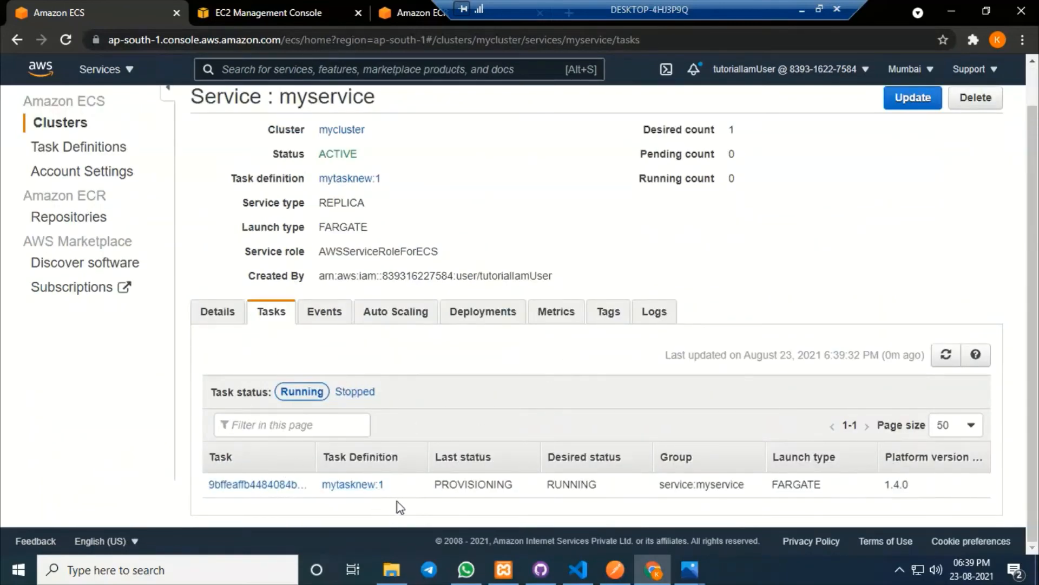
Refresh myservice's task list and check the mytasknew:1 task's last status and desired status
drag(402, 496, 323, 485)
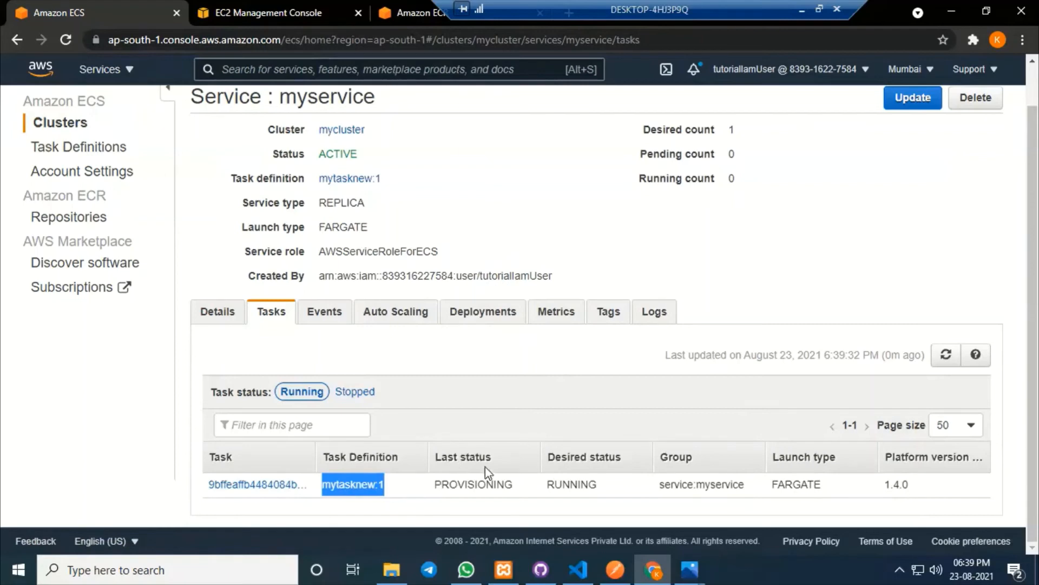
drag(519, 490, 450, 486)
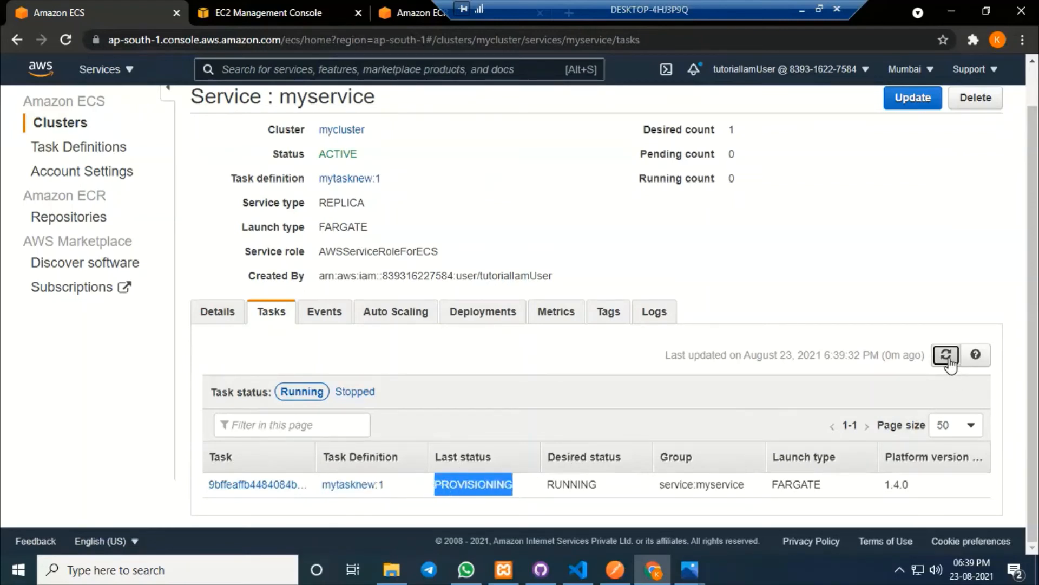
click(945, 355)
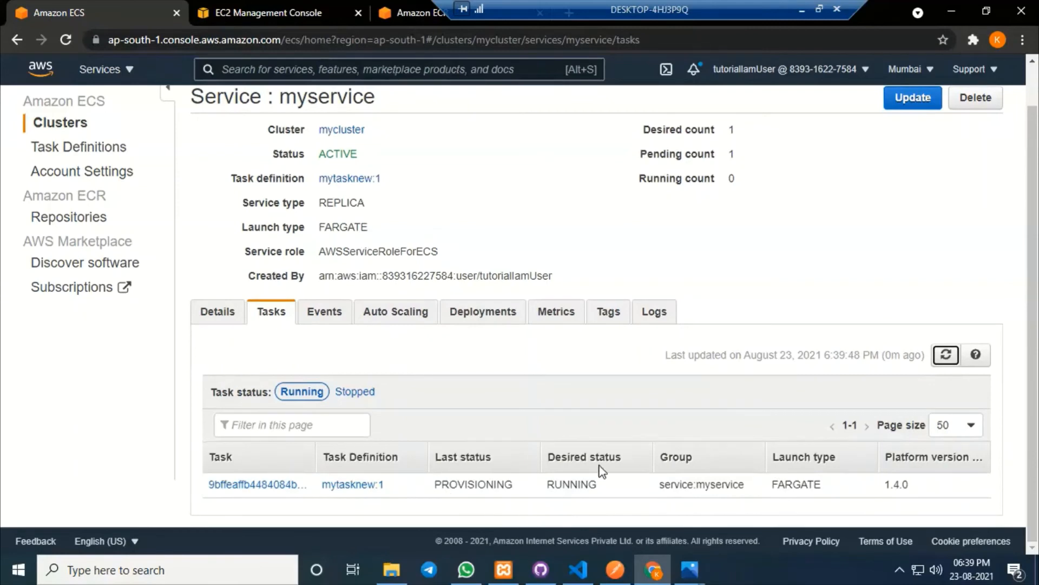
drag(599, 485, 550, 487)
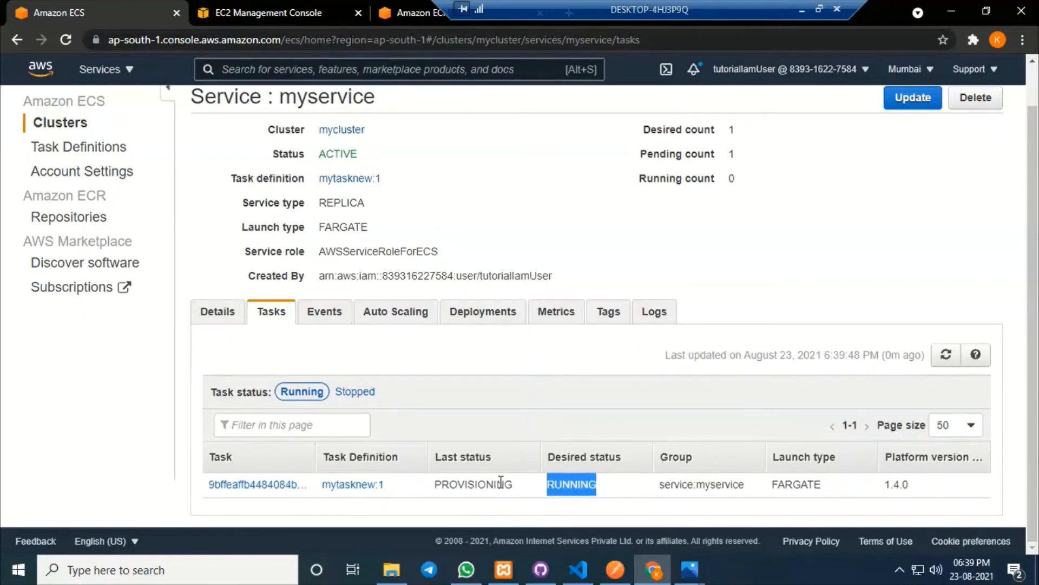
Keep refreshing myservice's task list and recheck the last status of the mytasknew:1 task
click(945, 355)
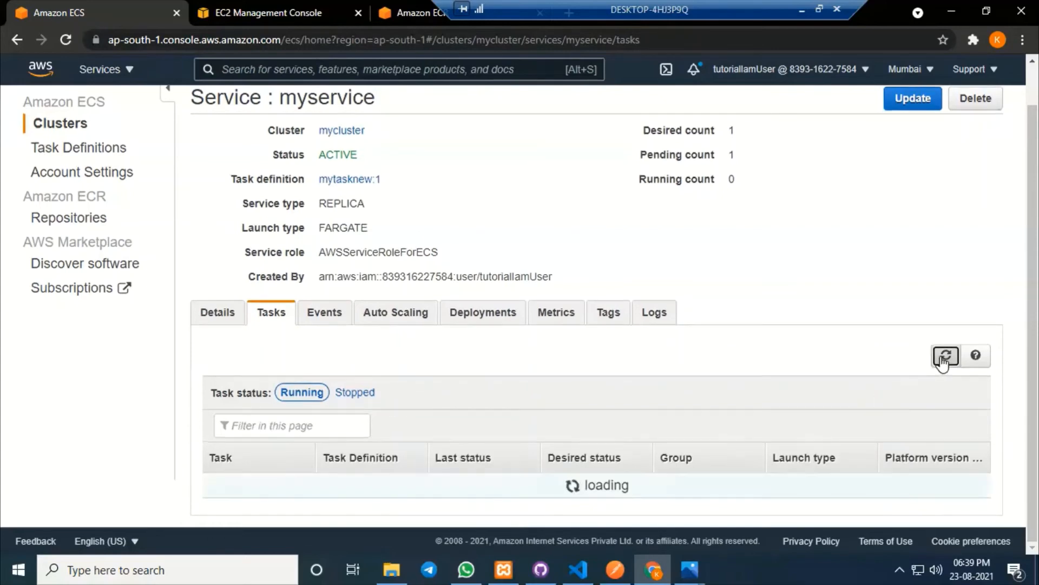
drag(484, 484, 442, 485)
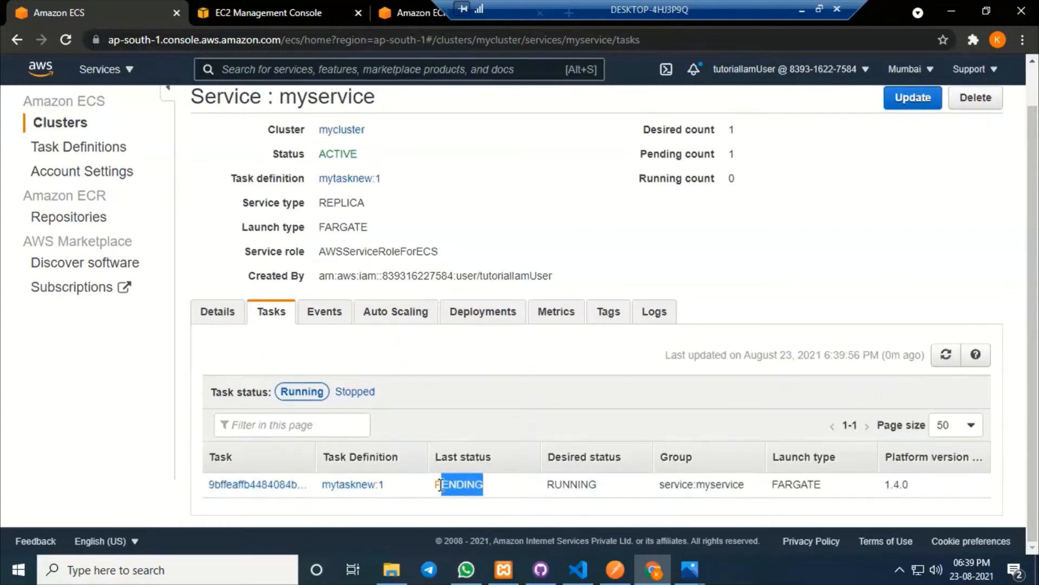
click(495, 488)
click(945, 354)
click(947, 356)
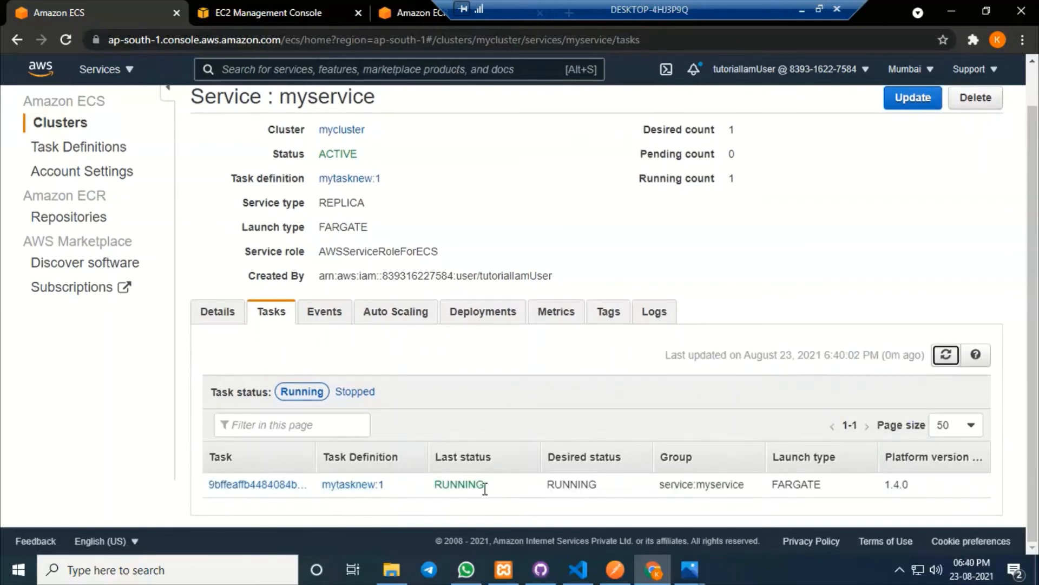
drag(487, 490, 440, 490)
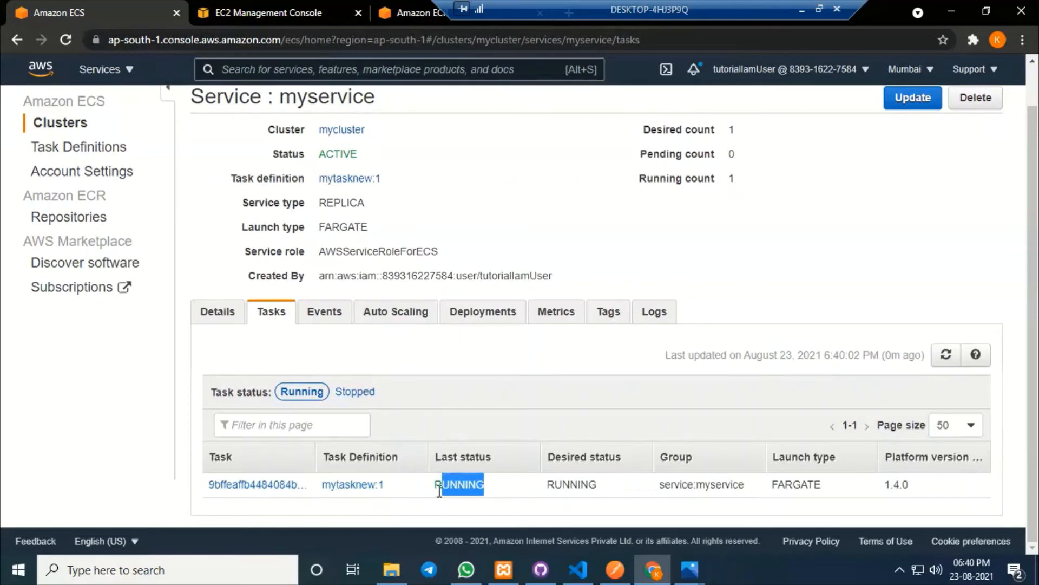
click(491, 483)
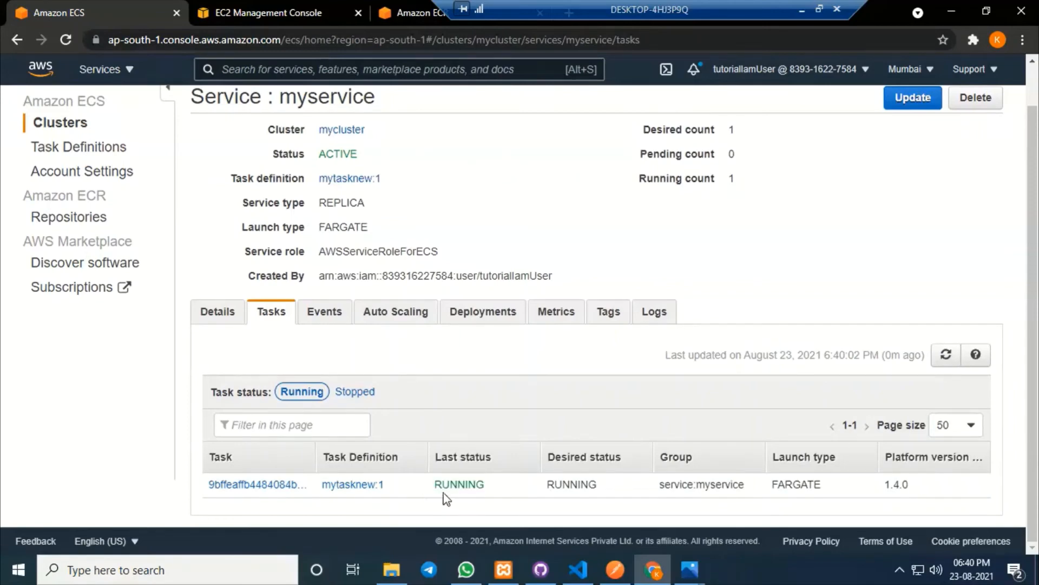
Open the mytasknew:1 task's details and copy its public IP address from the network section
click(268, 485)
scroll(650, 294, down, 3)
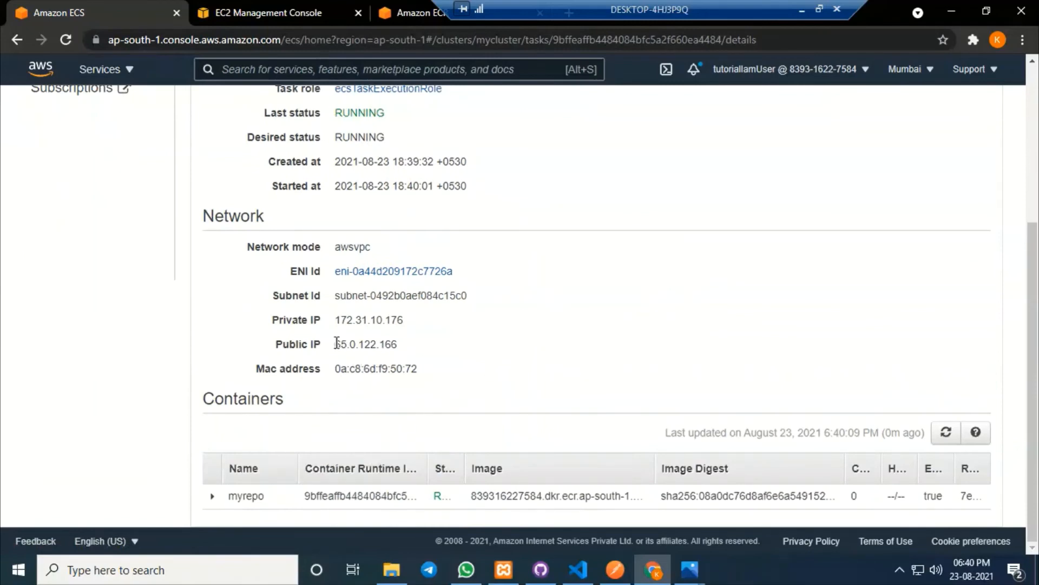
drag(335, 344, 426, 349)
key(ctrl+c)
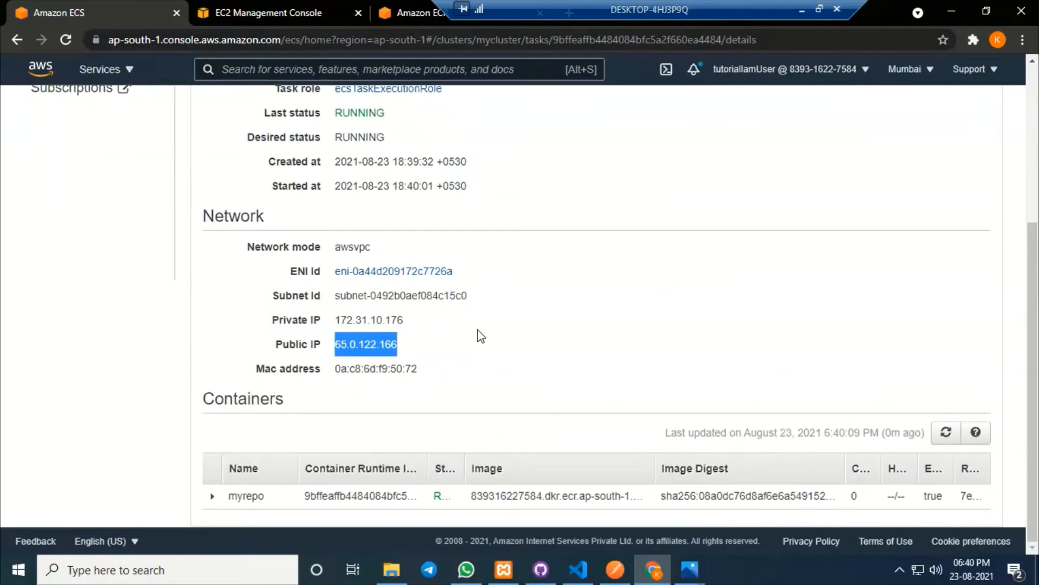
Try to open the task directly at 65.0.122.166:2173/myservice-1 in the browser tab holding the ECR repository
drag(594, 6, 641, 7)
click(463, 8)
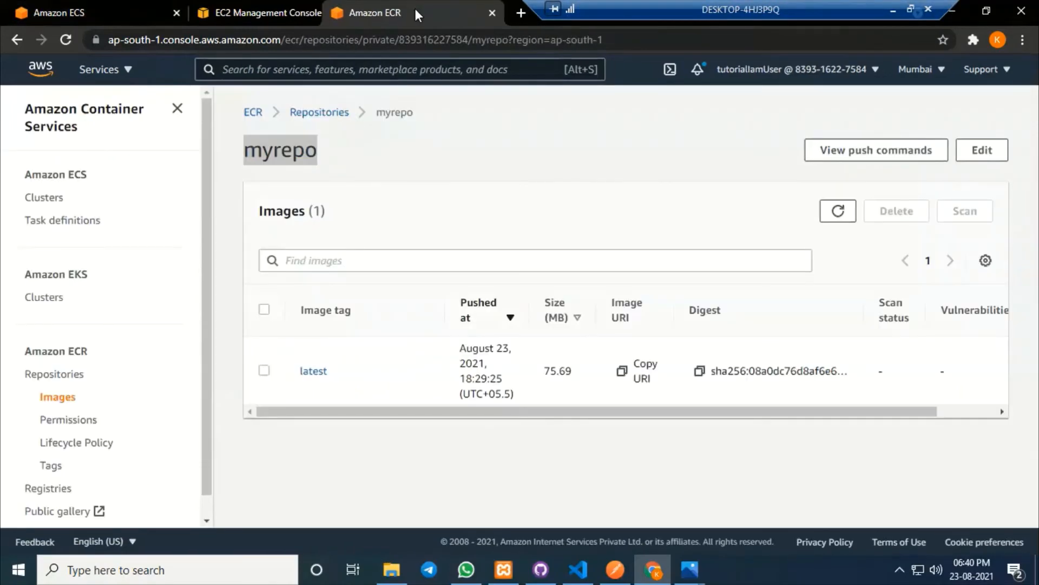
click(278, 11)
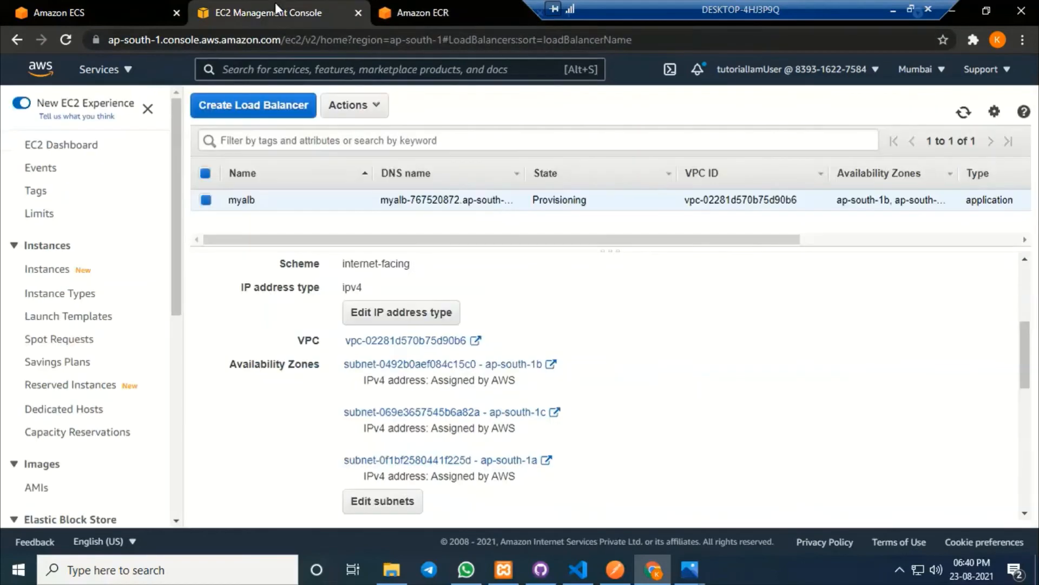
click(451, 14)
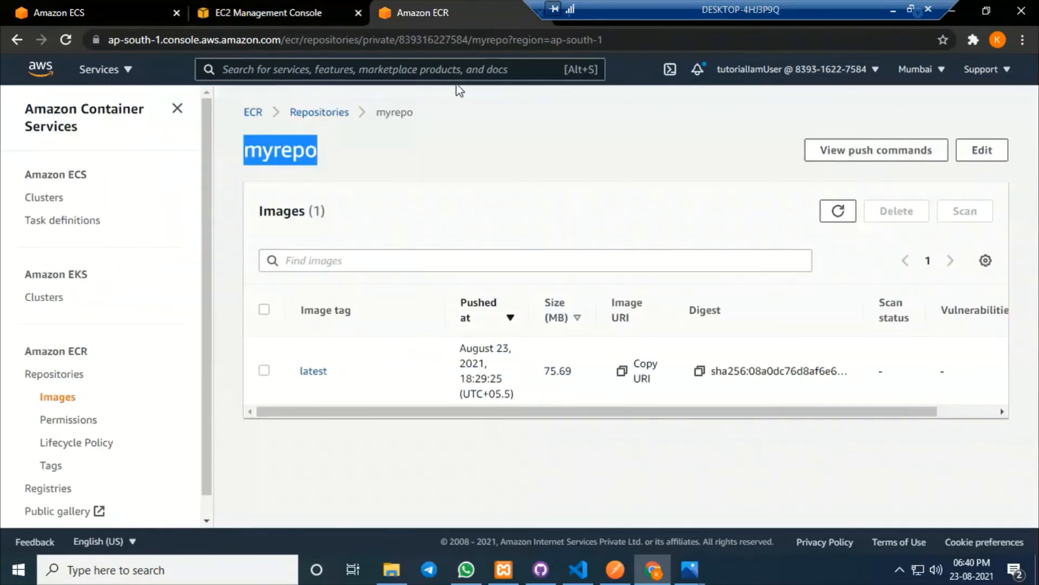
click(472, 45)
key(ctrl+v)
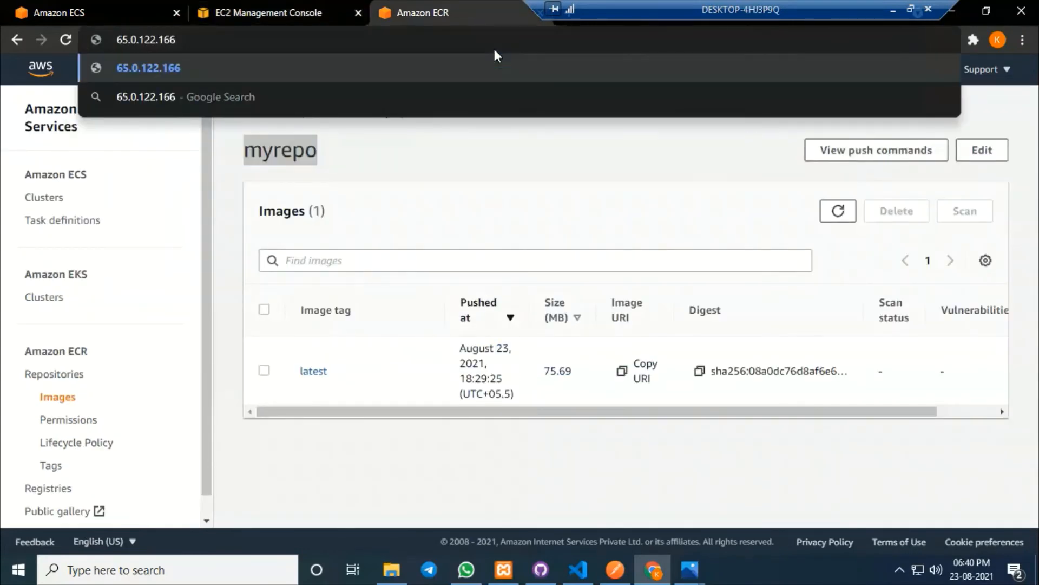
text(:2173)
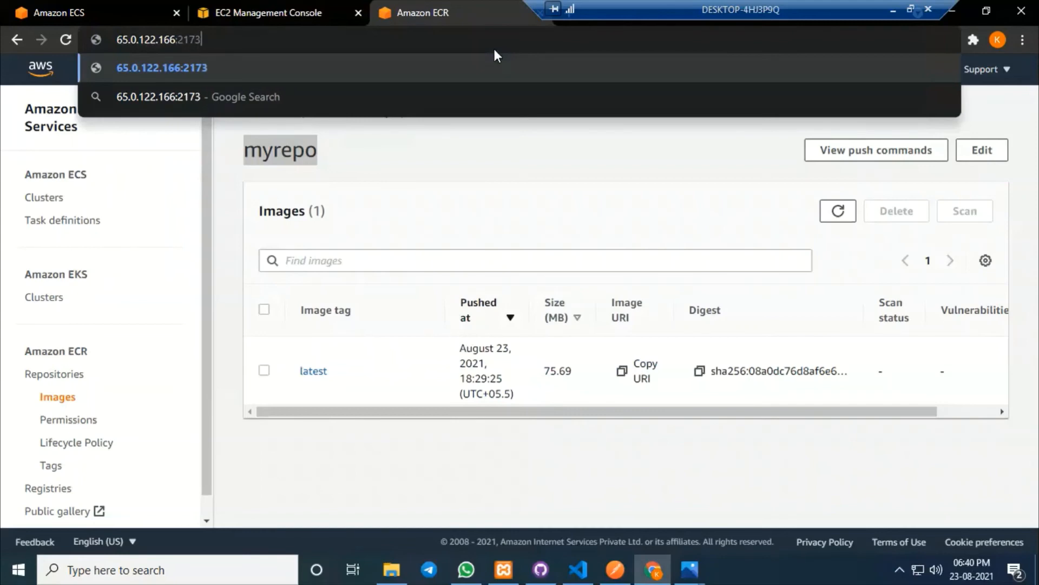
text(/myser)
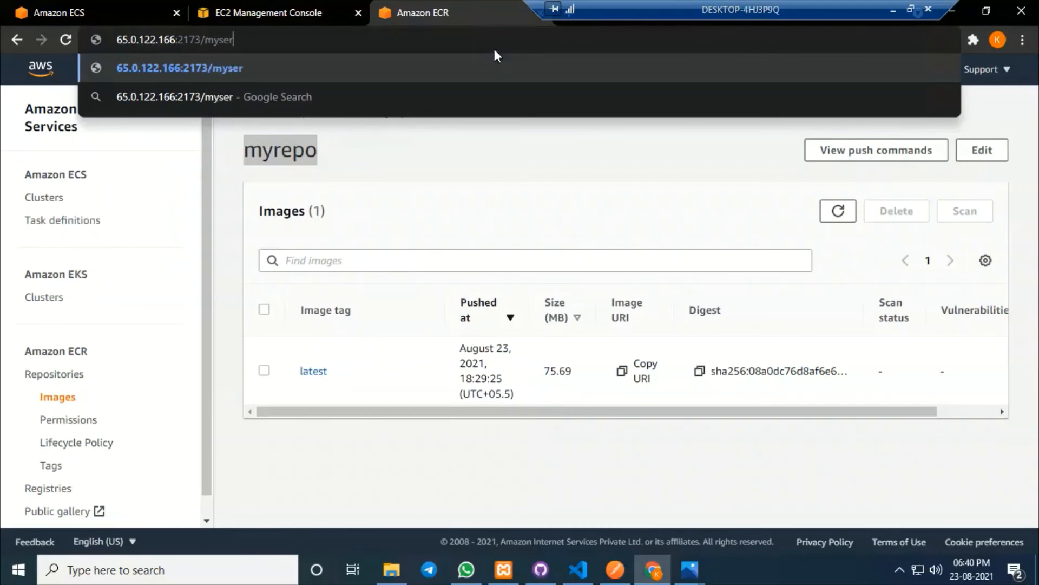
text(vice-1)
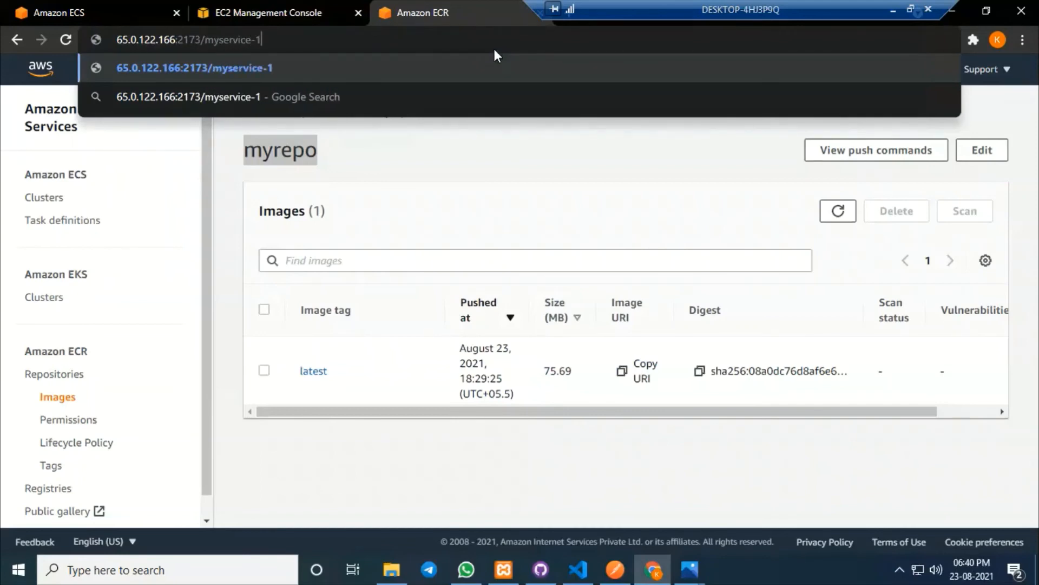
key(Return)
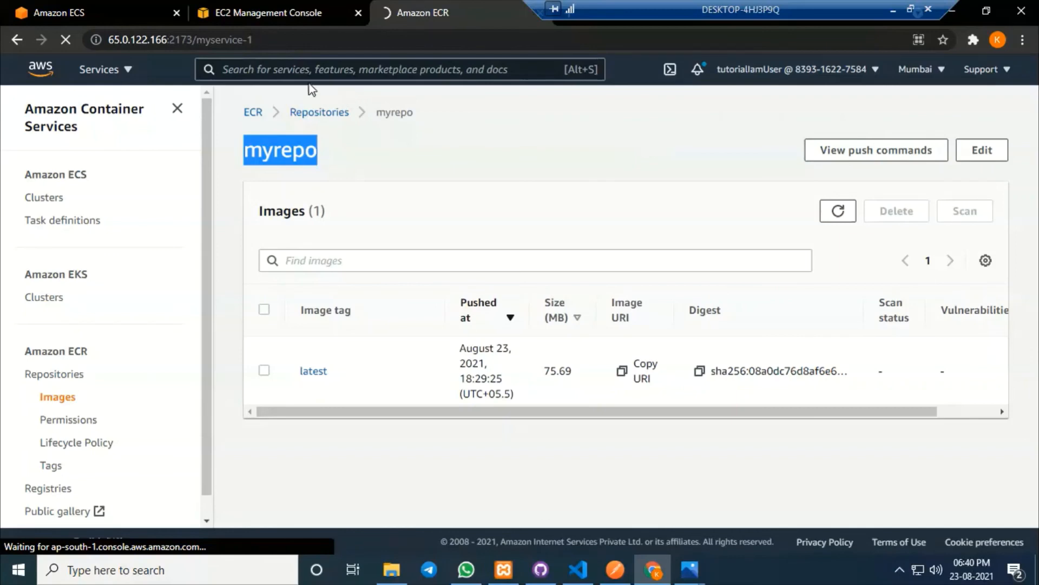
Refresh the load balancer list in the EC2 console and copy myalb's DNS name
click(264, 6)
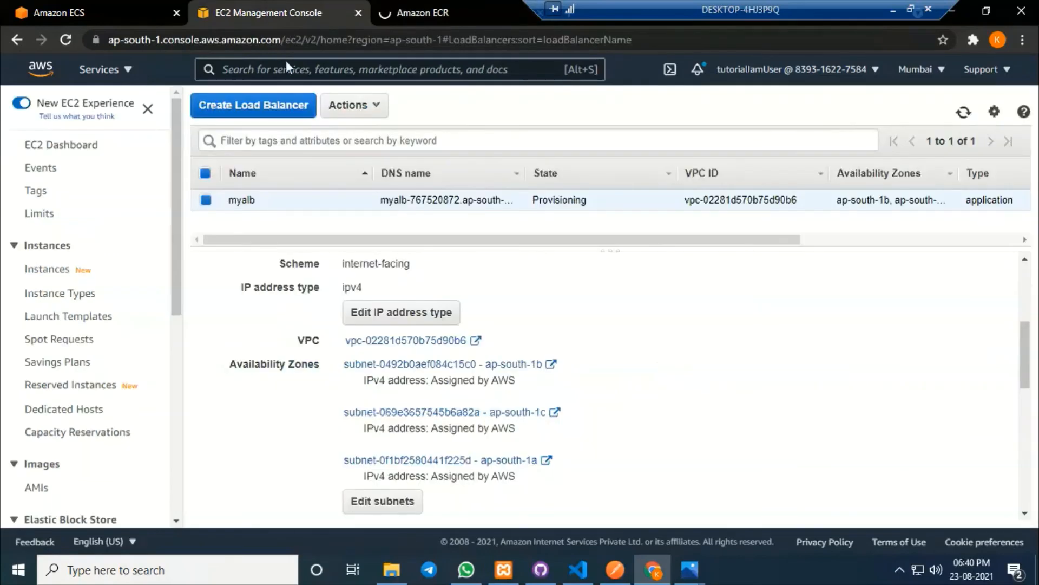
click(964, 113)
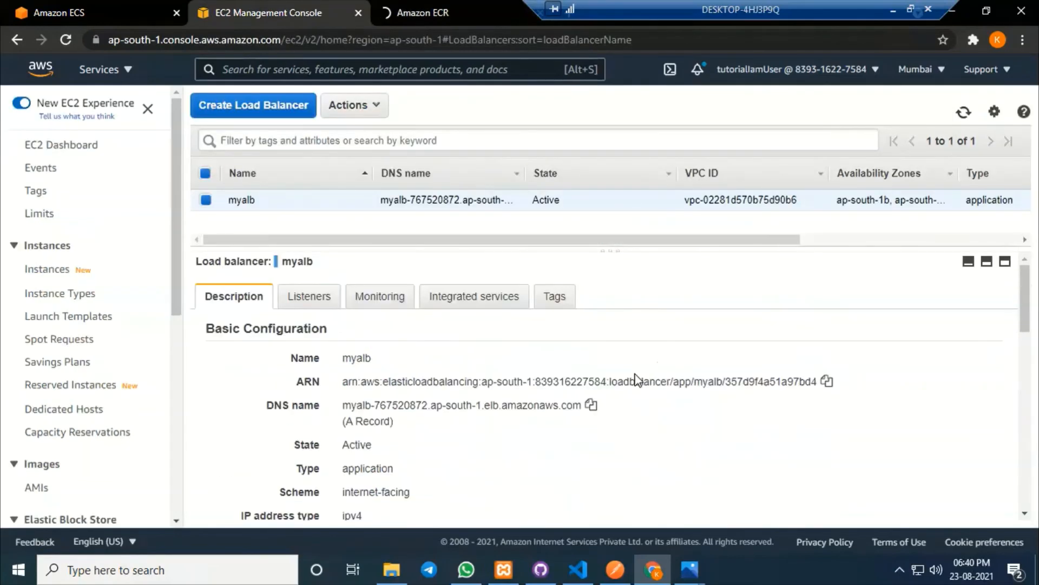
scroll(639, 379, down, 2)
click(590, 329)
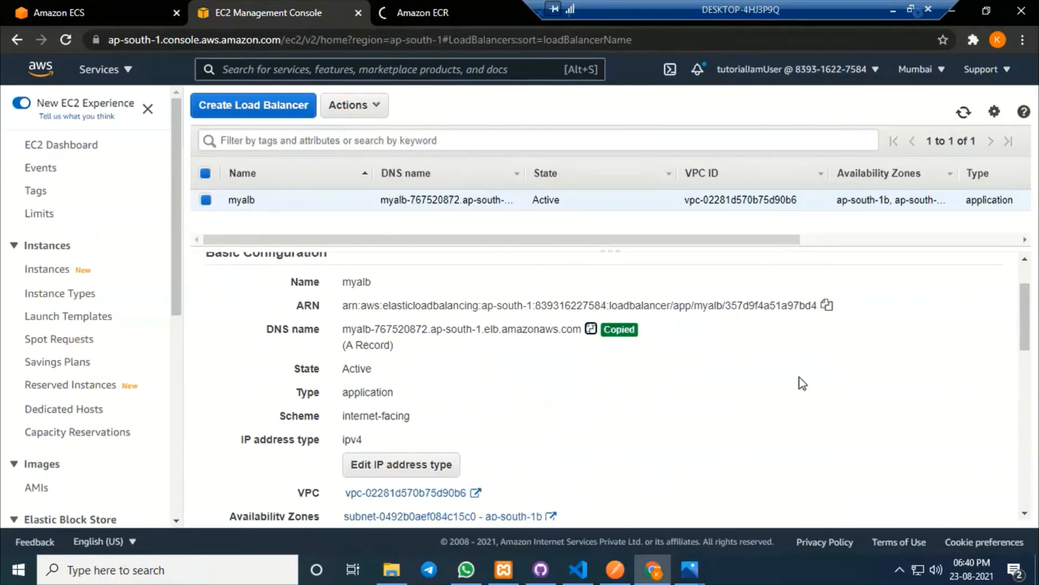
Replace the IP and port in the test address with myalb's DNS name and load its /myservice-1 path
click(469, 8)
click(297, 40)
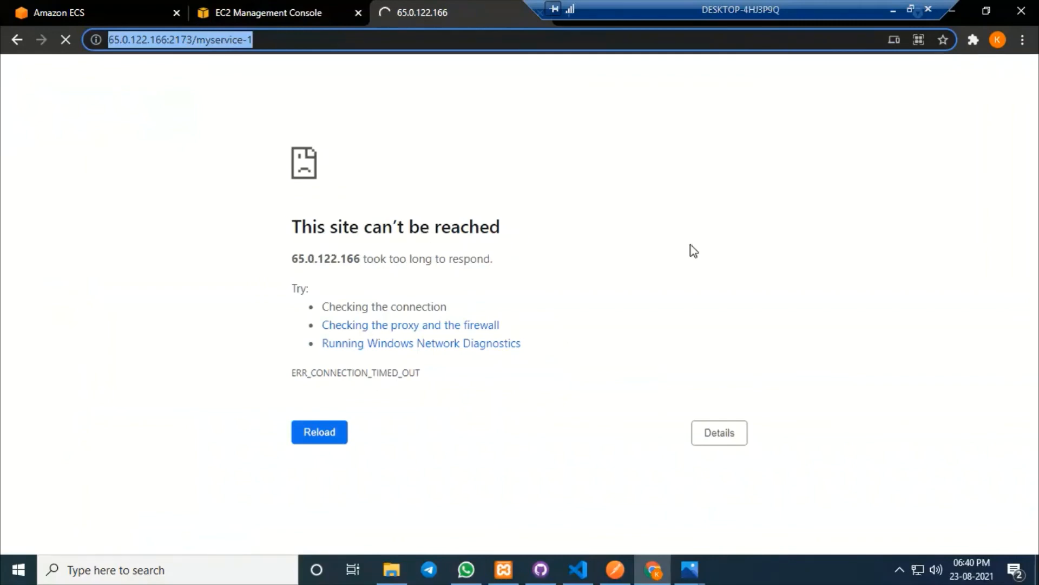
click(191, 120)
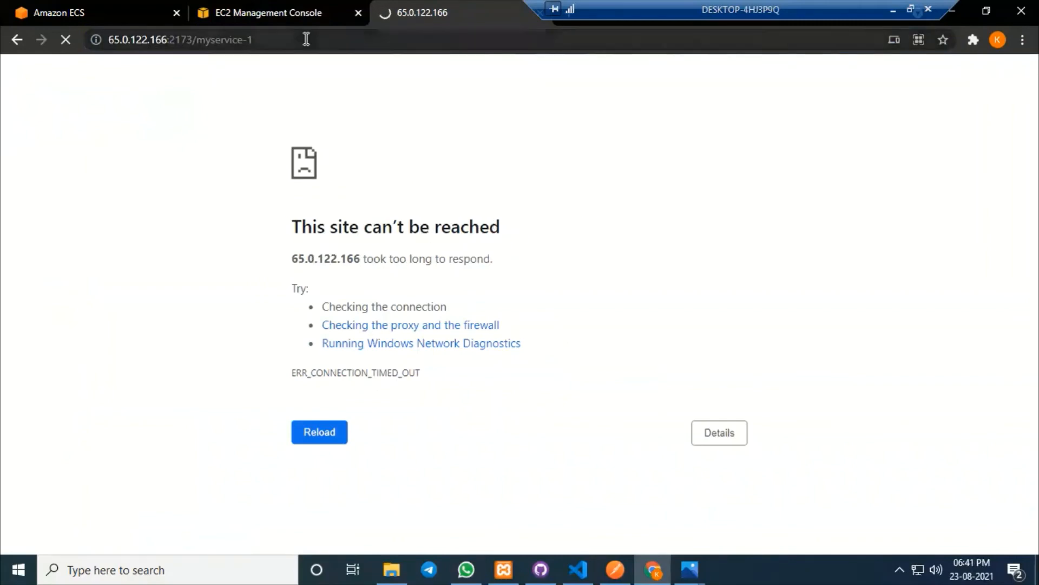
click(298, 39)
click(193, 37)
drag(194, 39, 101, 40)
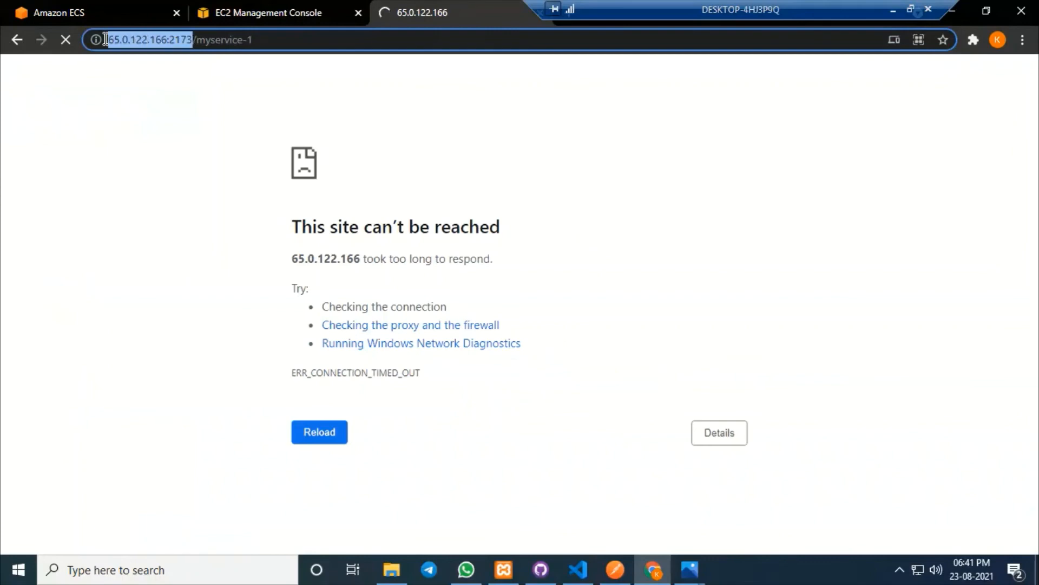
key(ctrl+v)
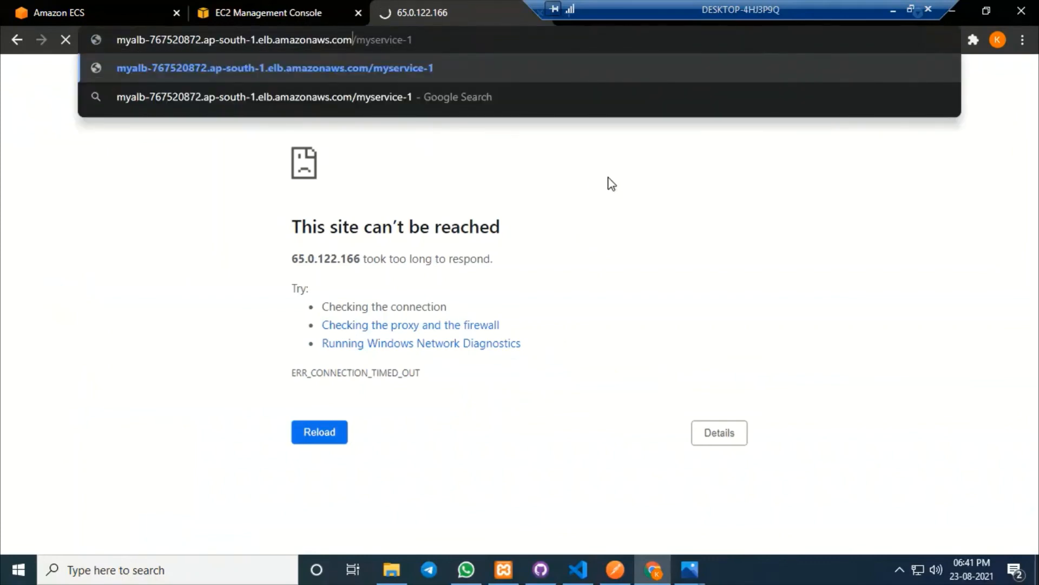
key(Return)
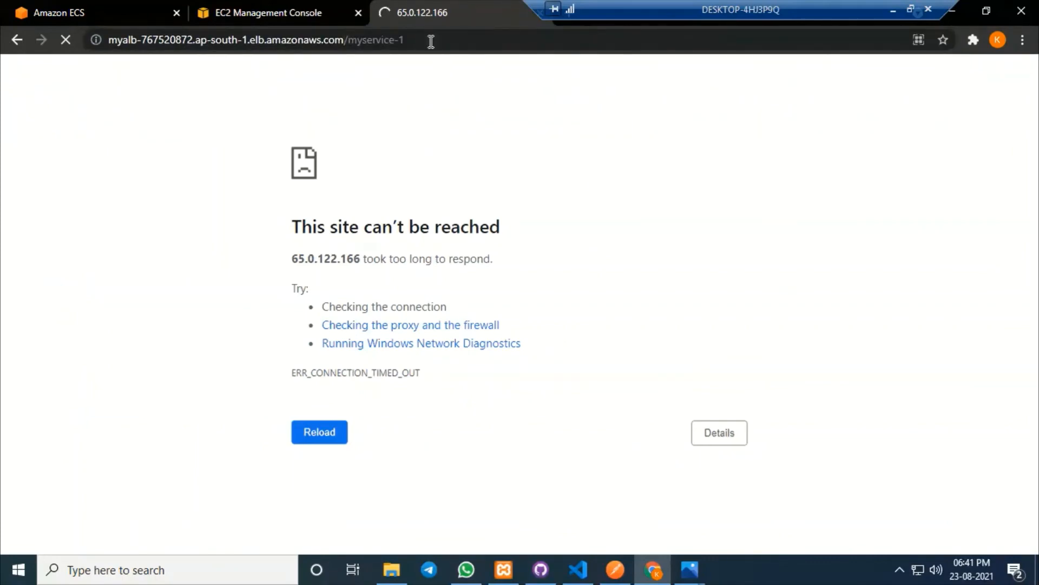
Compare the page's response text with the message sent by the /myservice-1 route in routes.js in VS Code
click(498, 39)
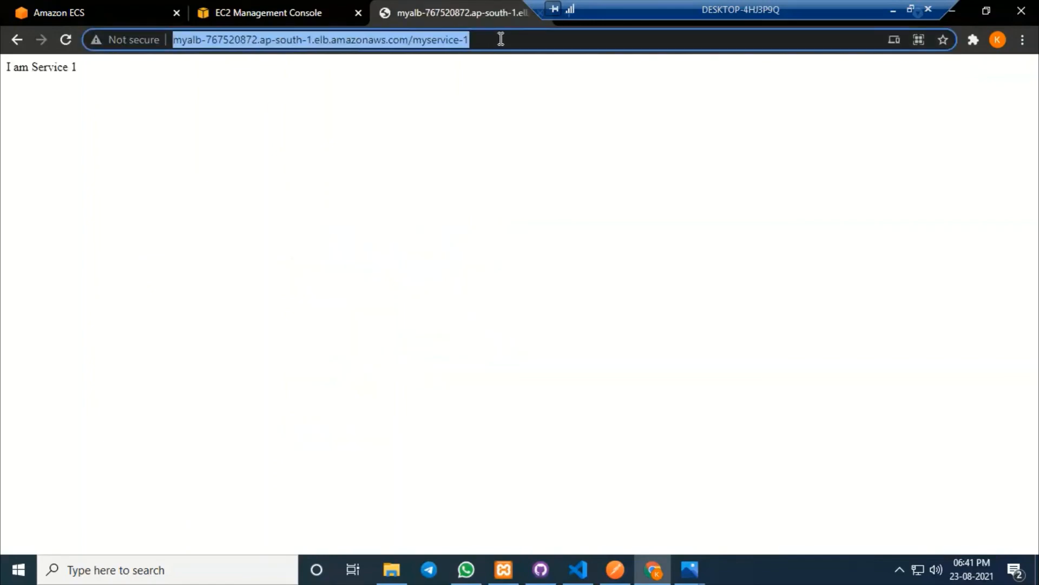
click(437, 148)
drag(96, 75, 2, 72)
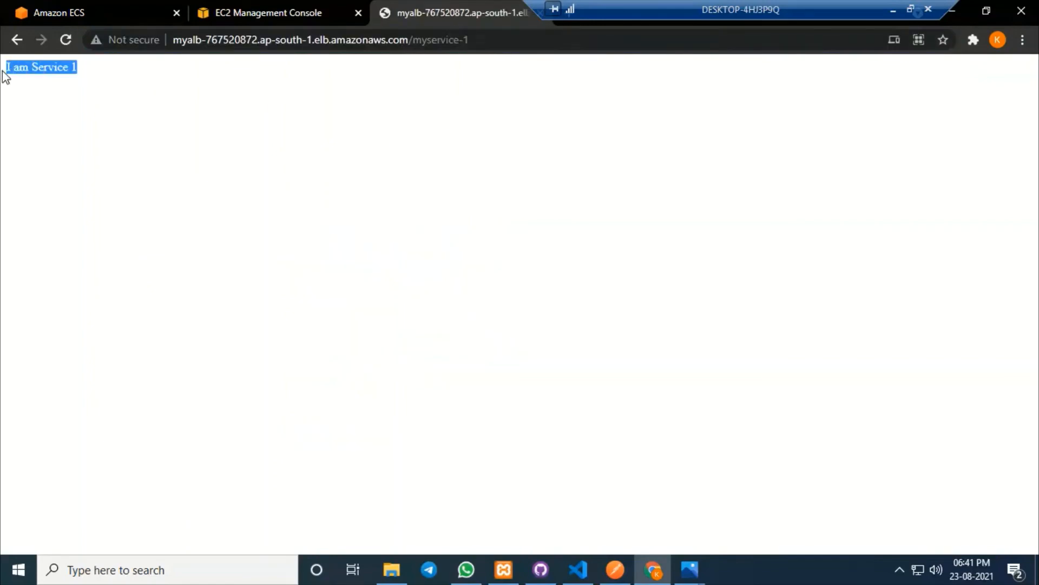
click(578, 570)
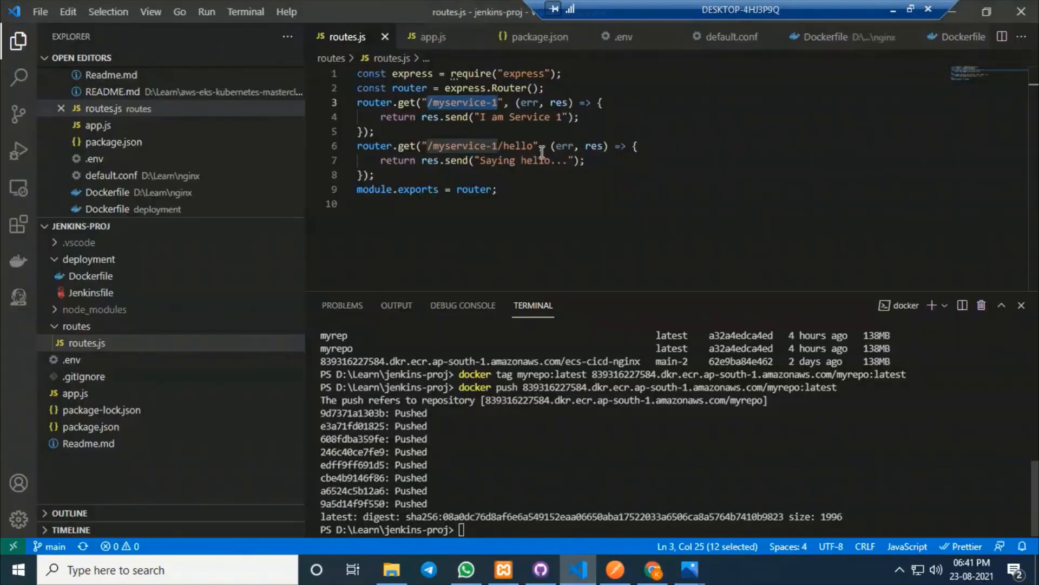
drag(483, 116, 563, 116)
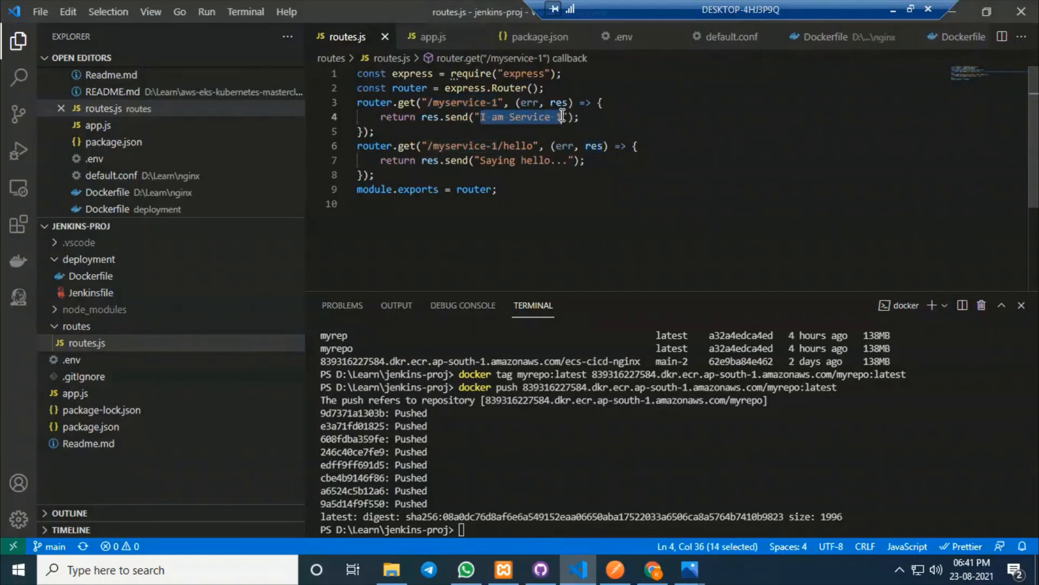
click(645, 130)
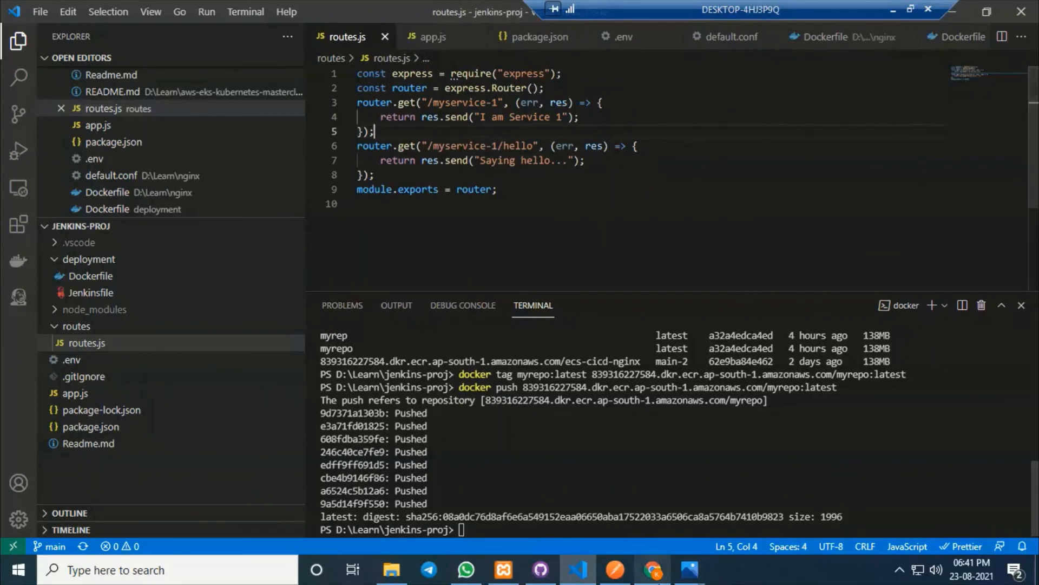
Revisit the browser response and view the Client, ALB and ECS diagram flow-Page-7 (1).png in Photos
click(652, 570)
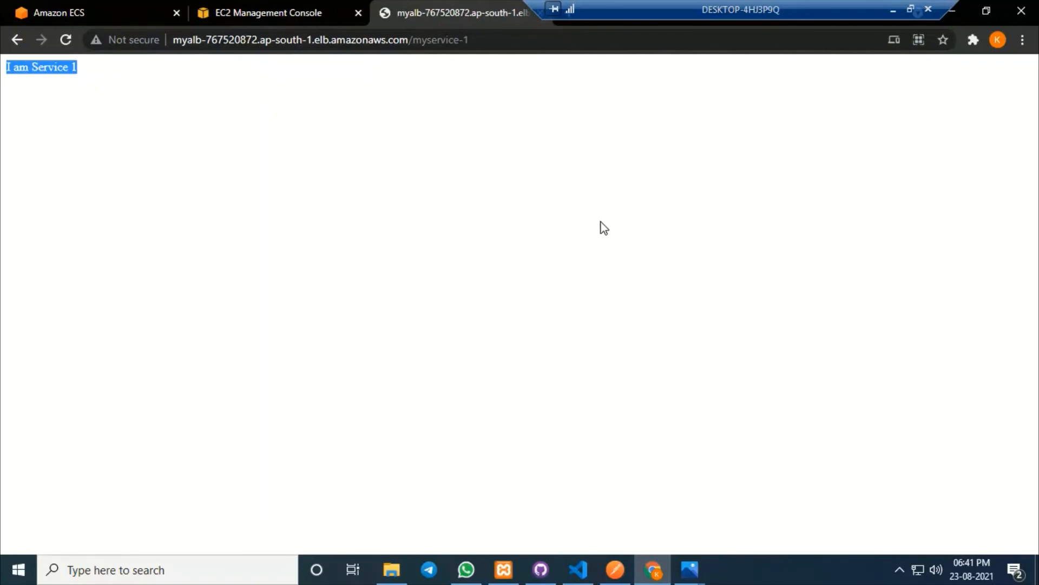
mouse_move(689, 568)
click(617, 503)
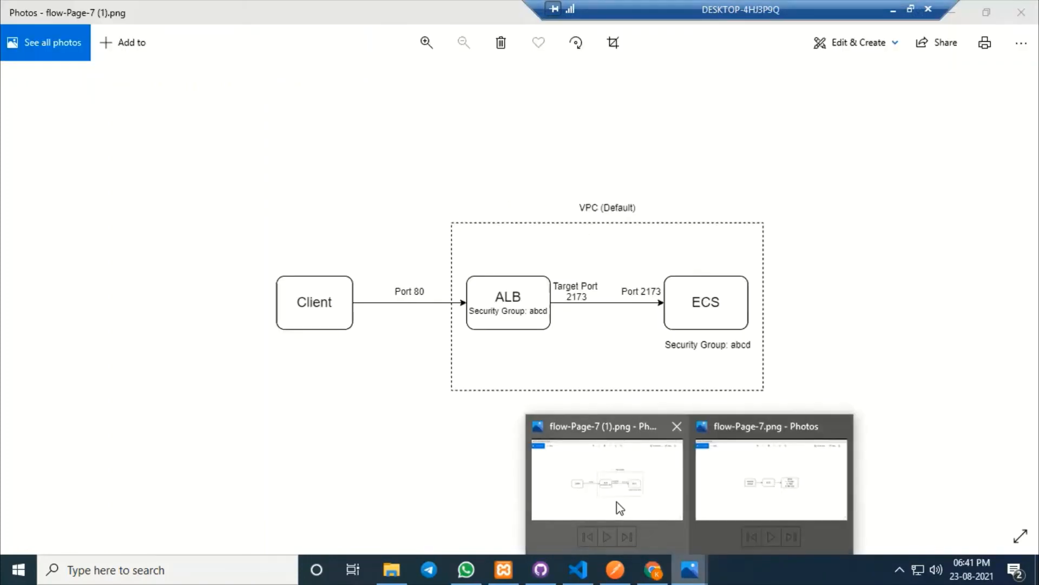